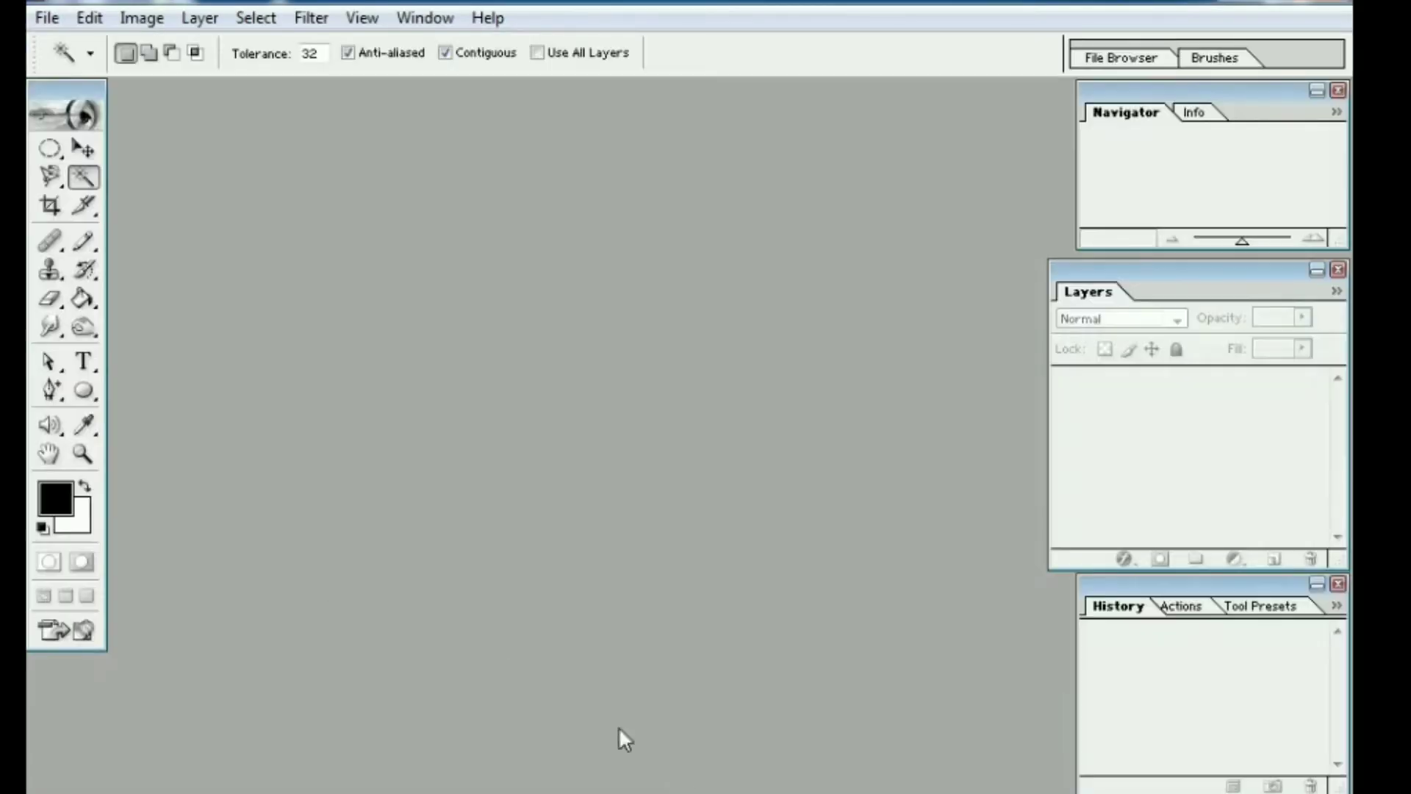
- Select the Move tool in the empty Photoshop workspace
left_click(83, 148)
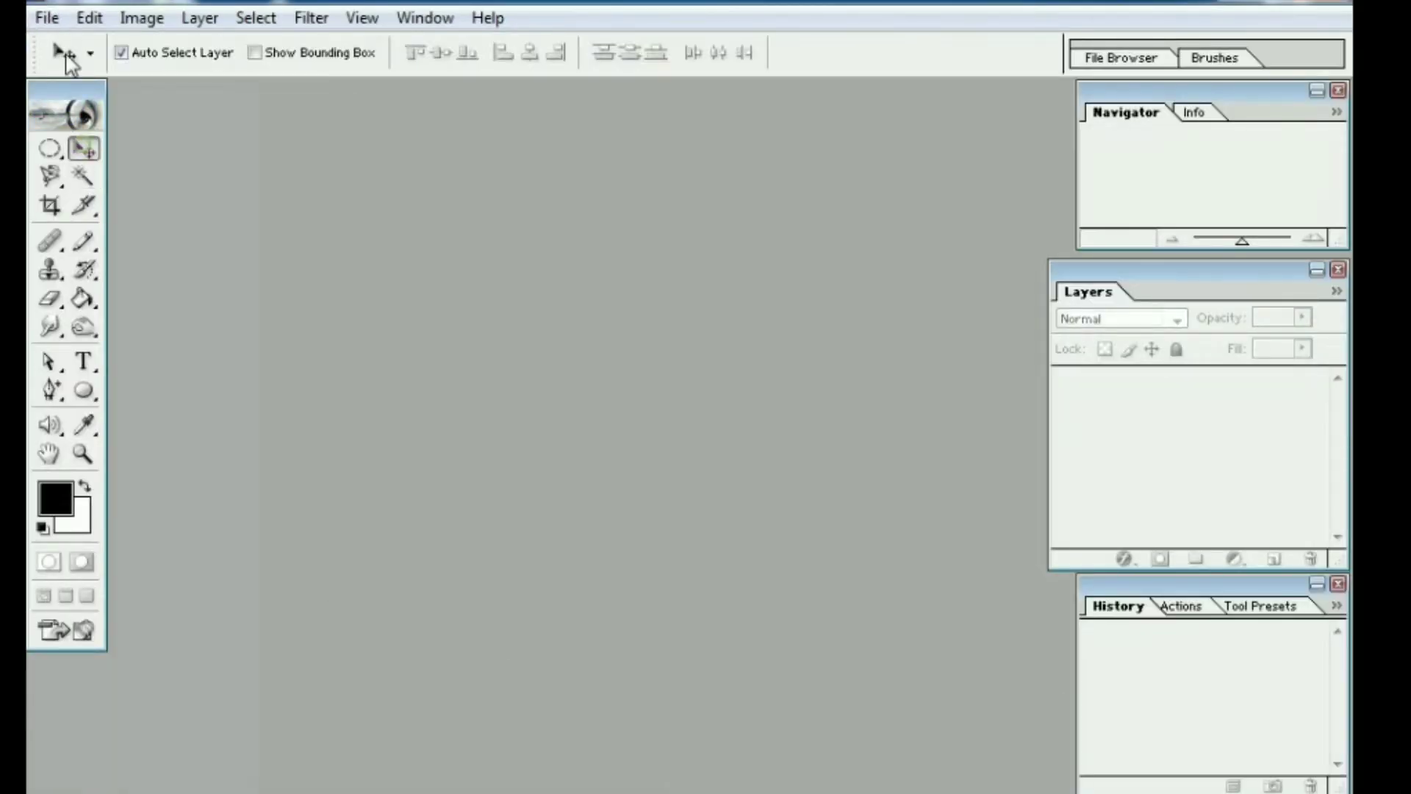
- Create a new white 250 × 250 mm document at 300 pixels/inch
left_click(47, 18)
left_click(82, 49)
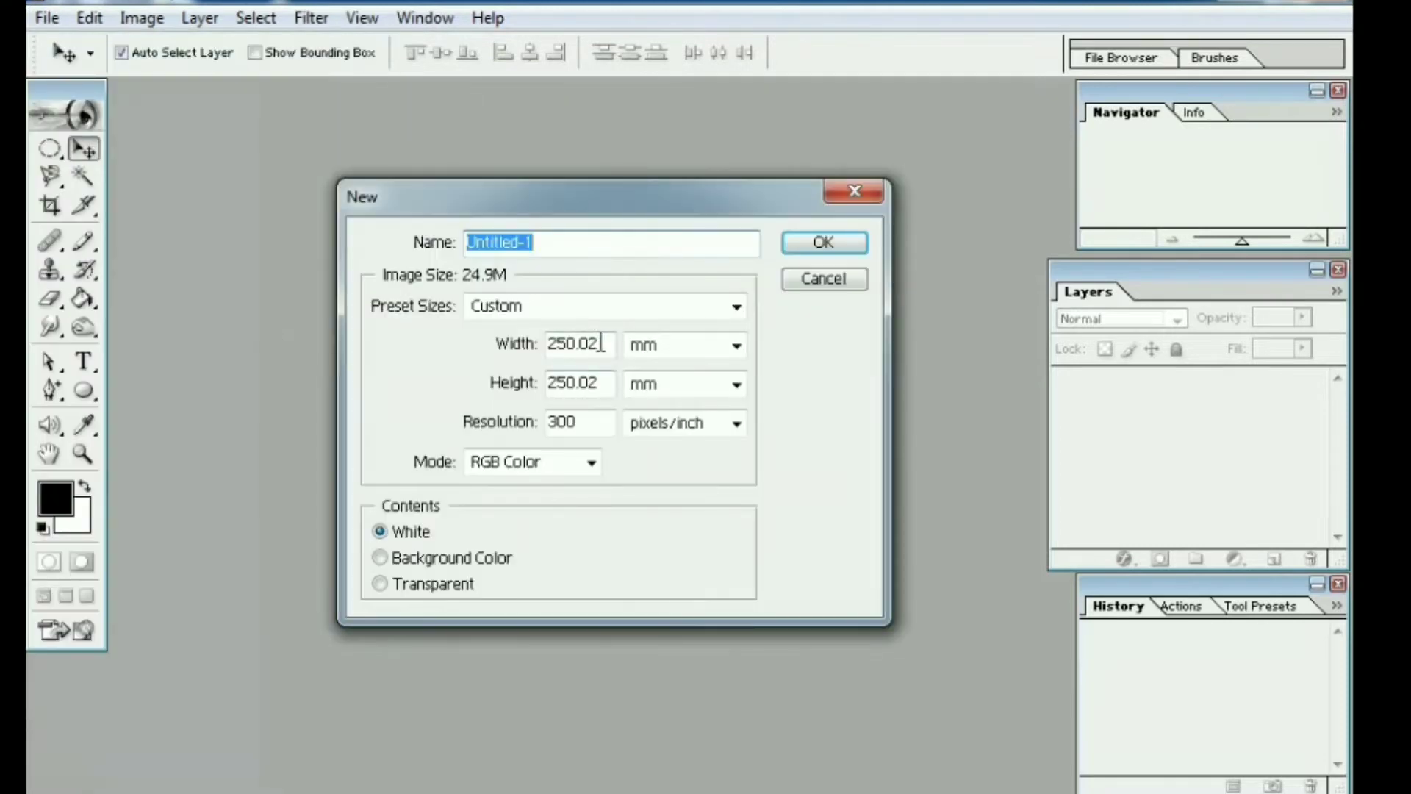
left_click_drag(599, 343, 522, 340)
type("2")
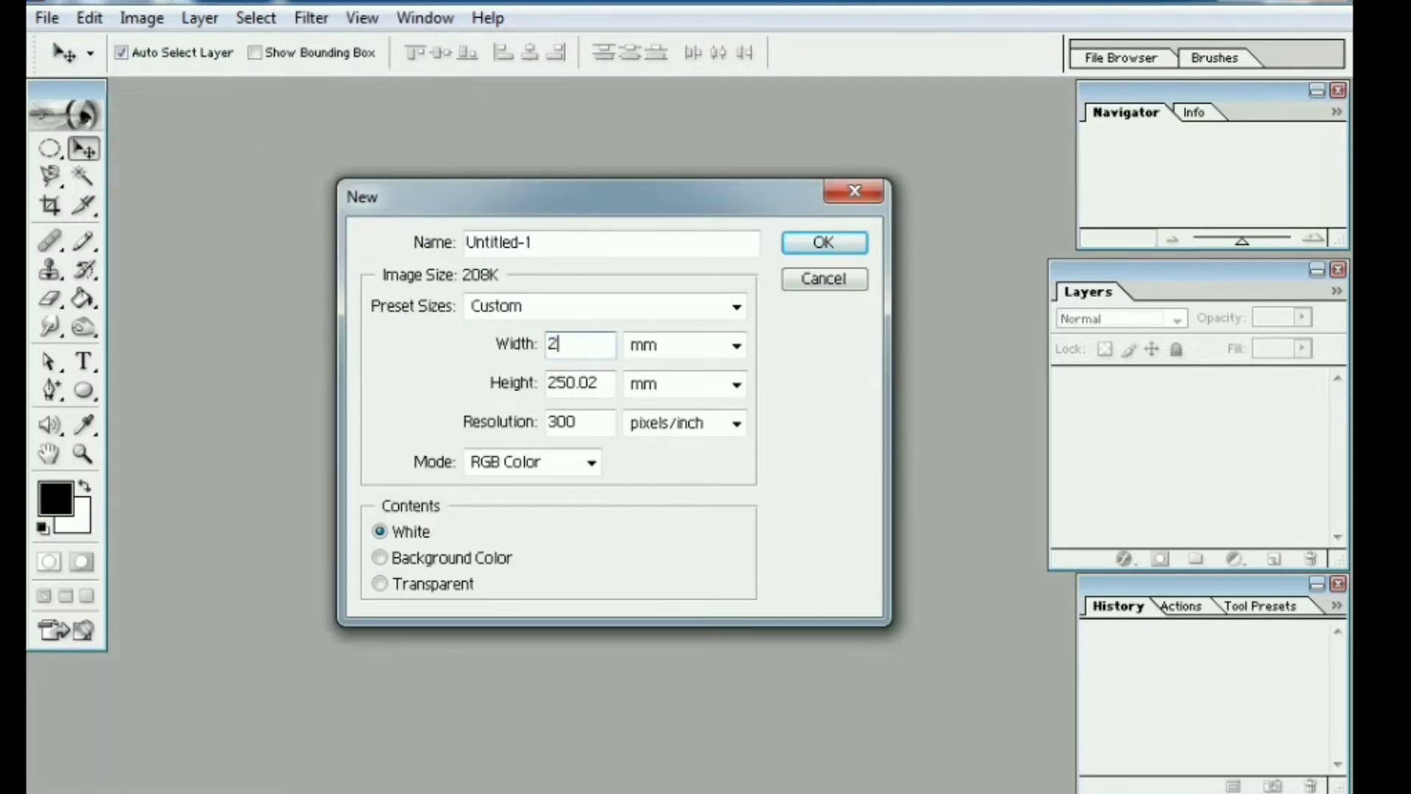
type("50")
left_click_drag(601, 382, 549, 383)
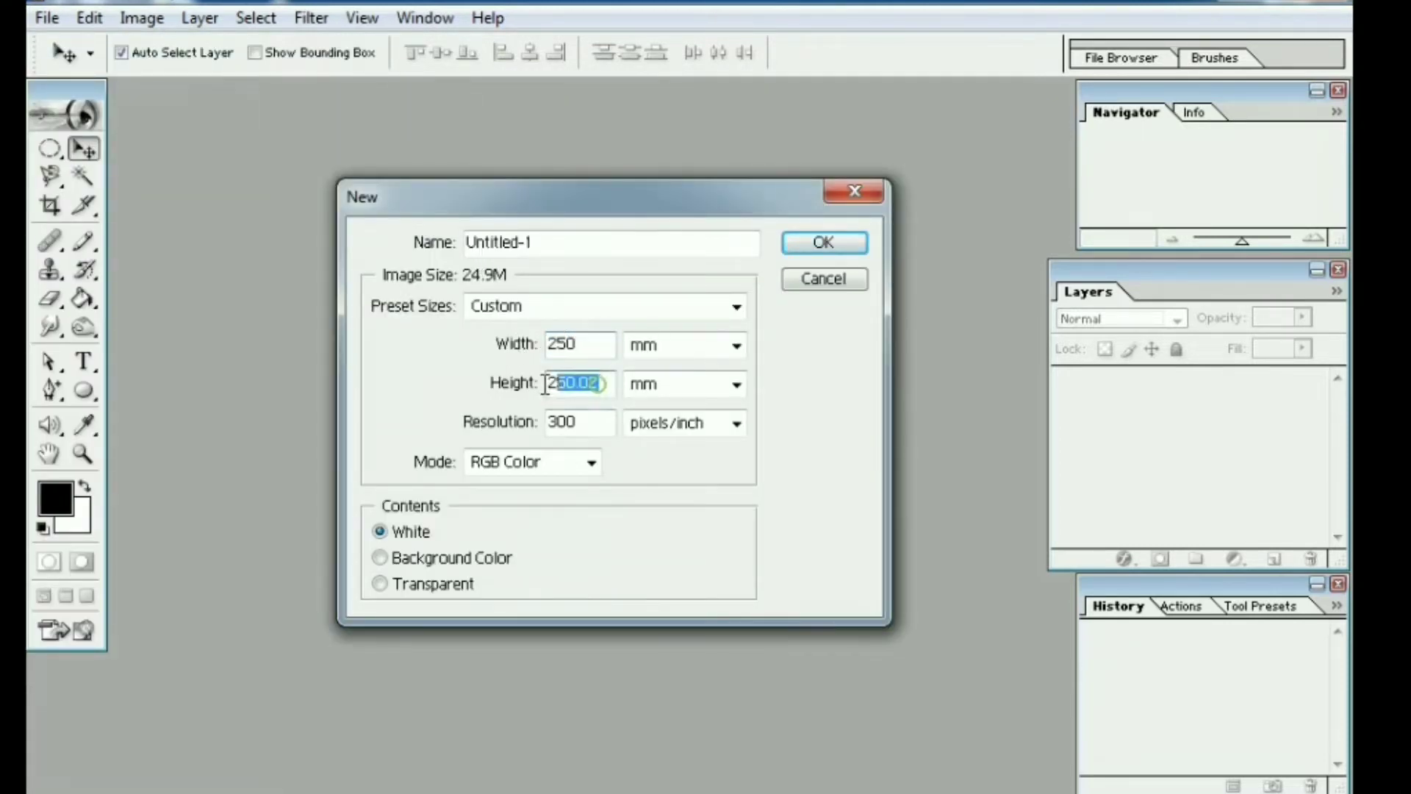
type("25")
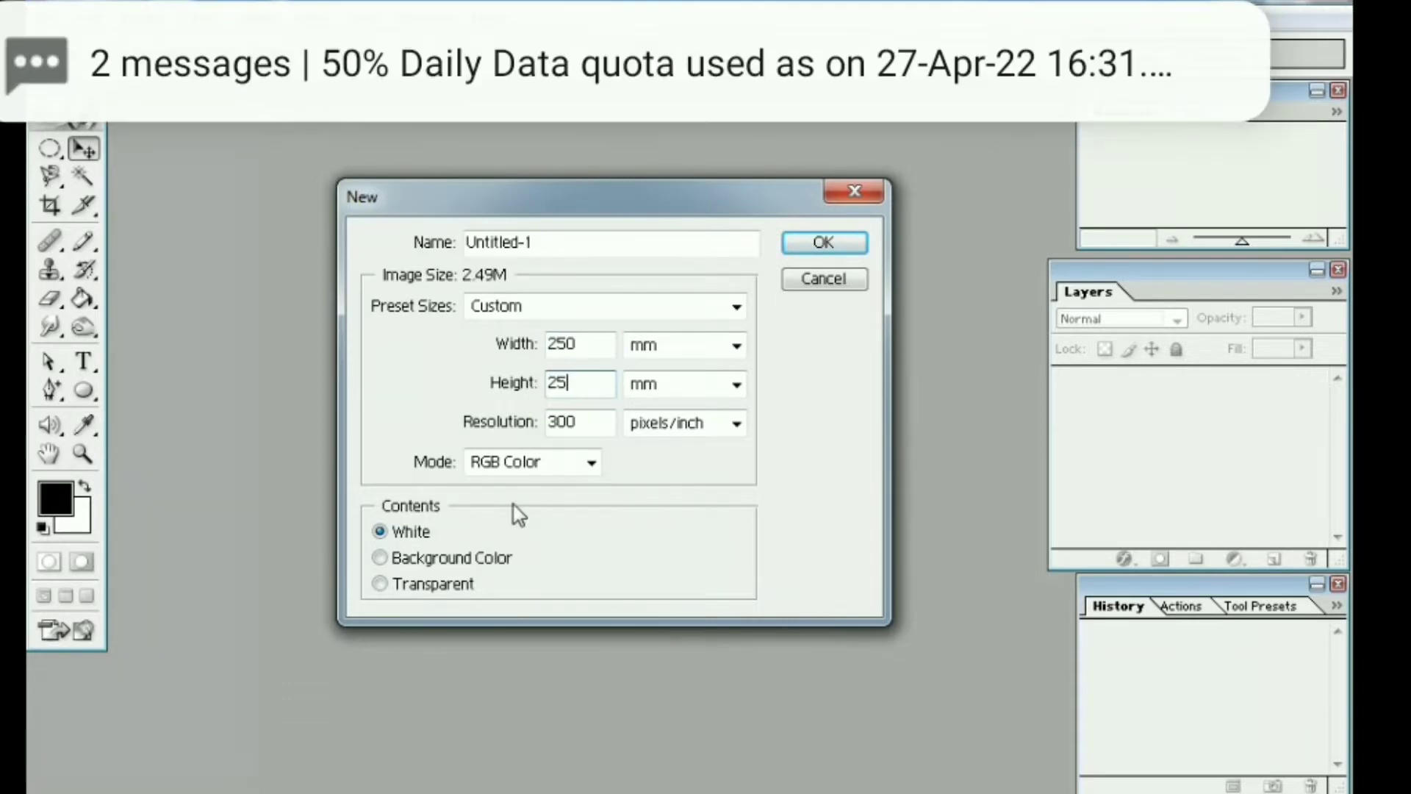
type("0")
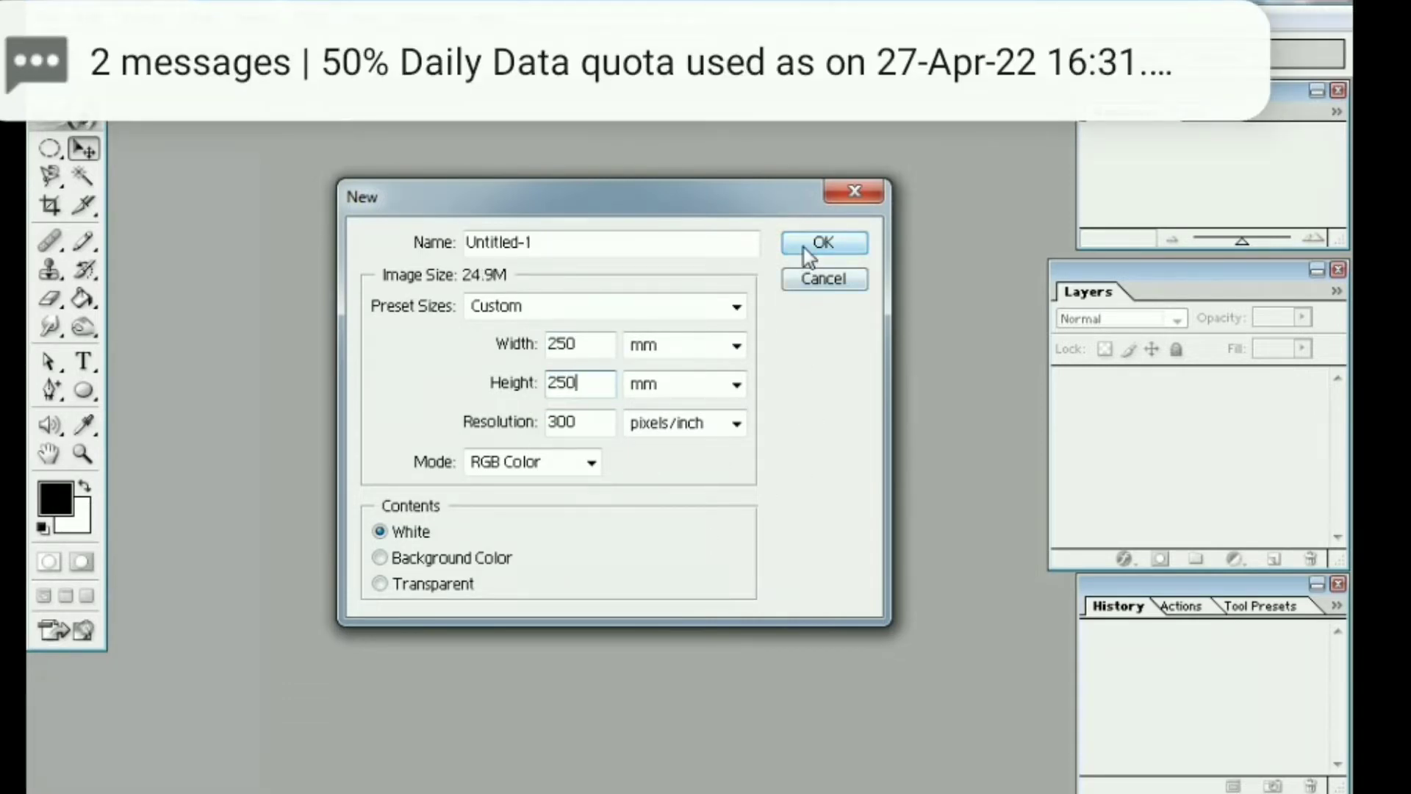
left_click(808, 246)
- Open download (14).jpg from Gradient Background pics and drag it onto the square canvas
left_click(631, 103)
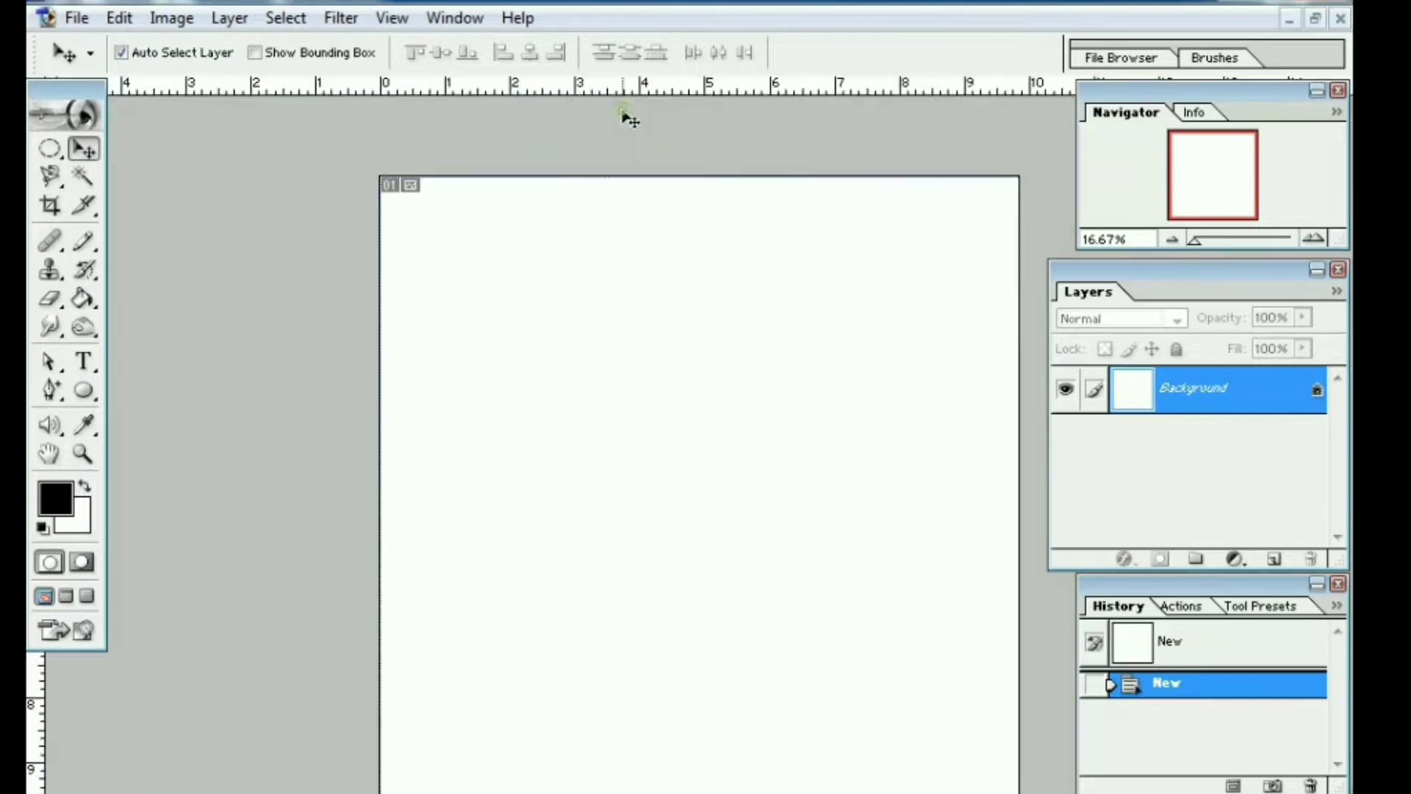
key("ctrl+0")
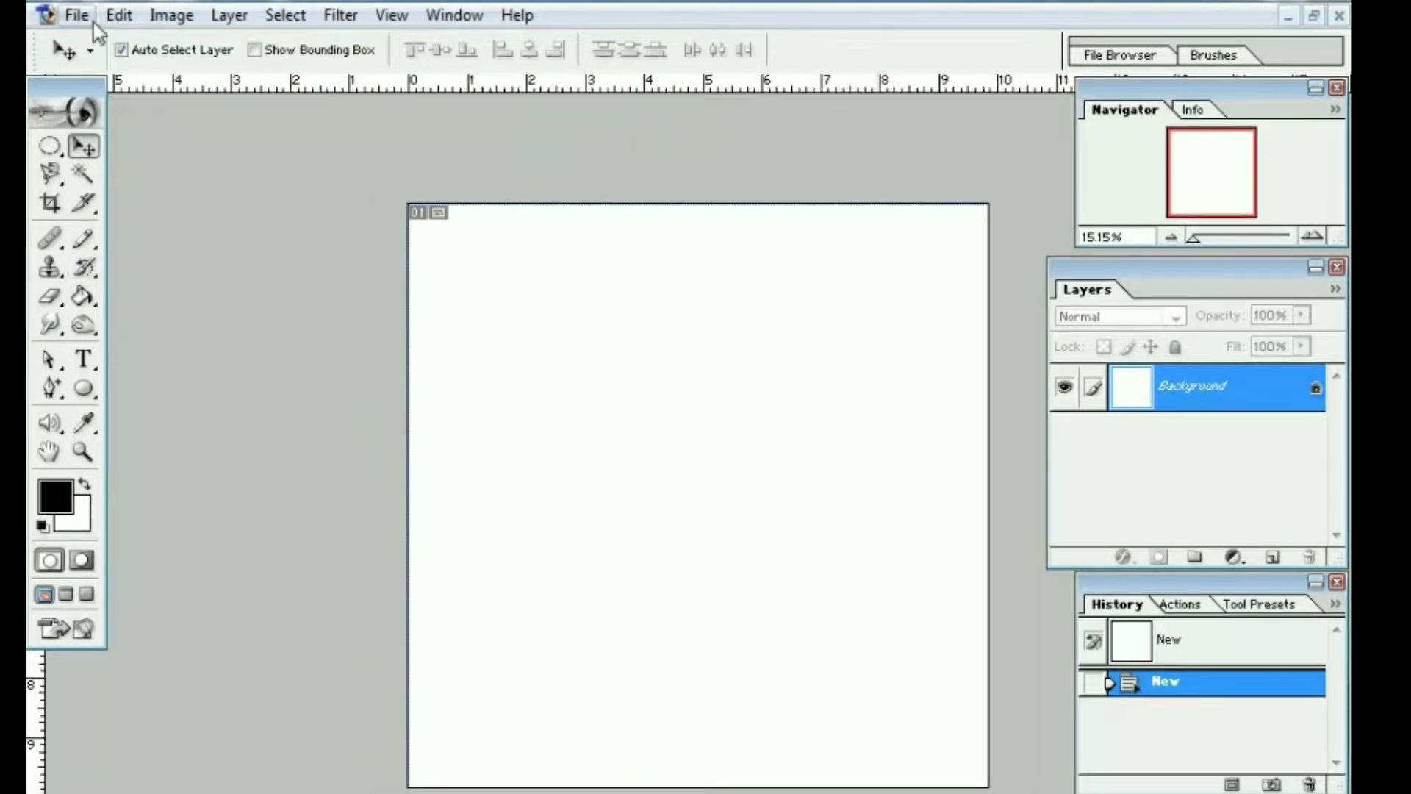
left_click(76, 15)
left_click(118, 74)
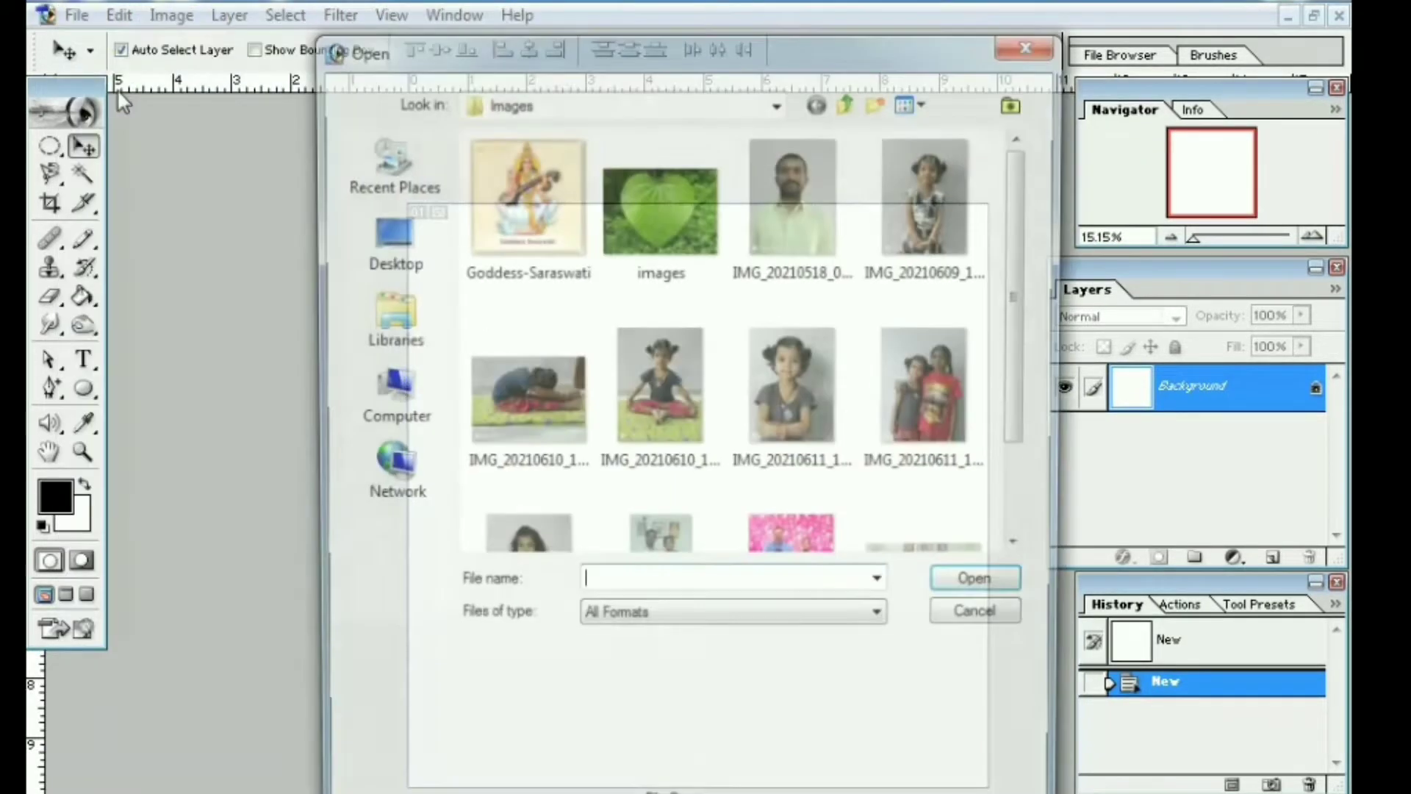
left_click(850, 102)
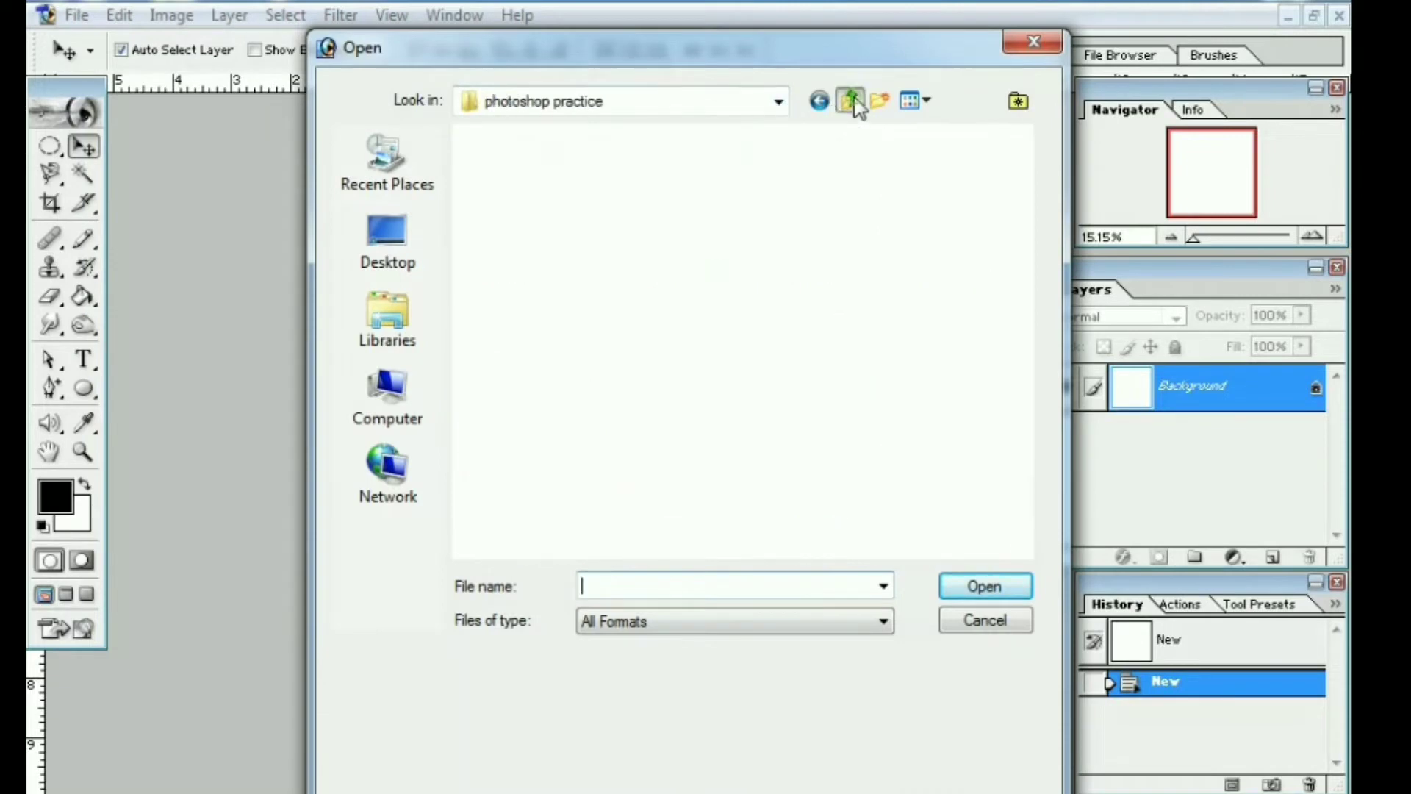
double_click(905, 291)
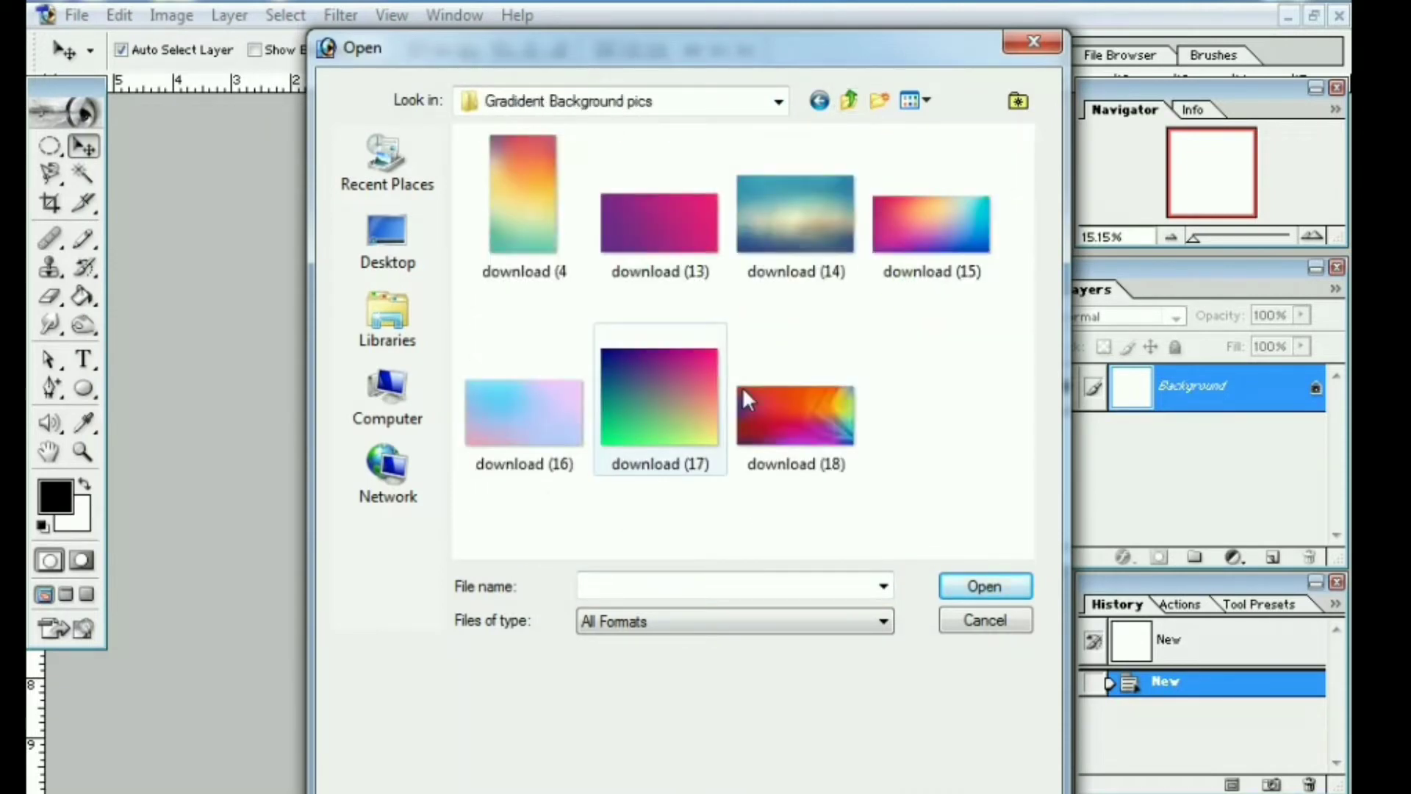
left_click(805, 257)
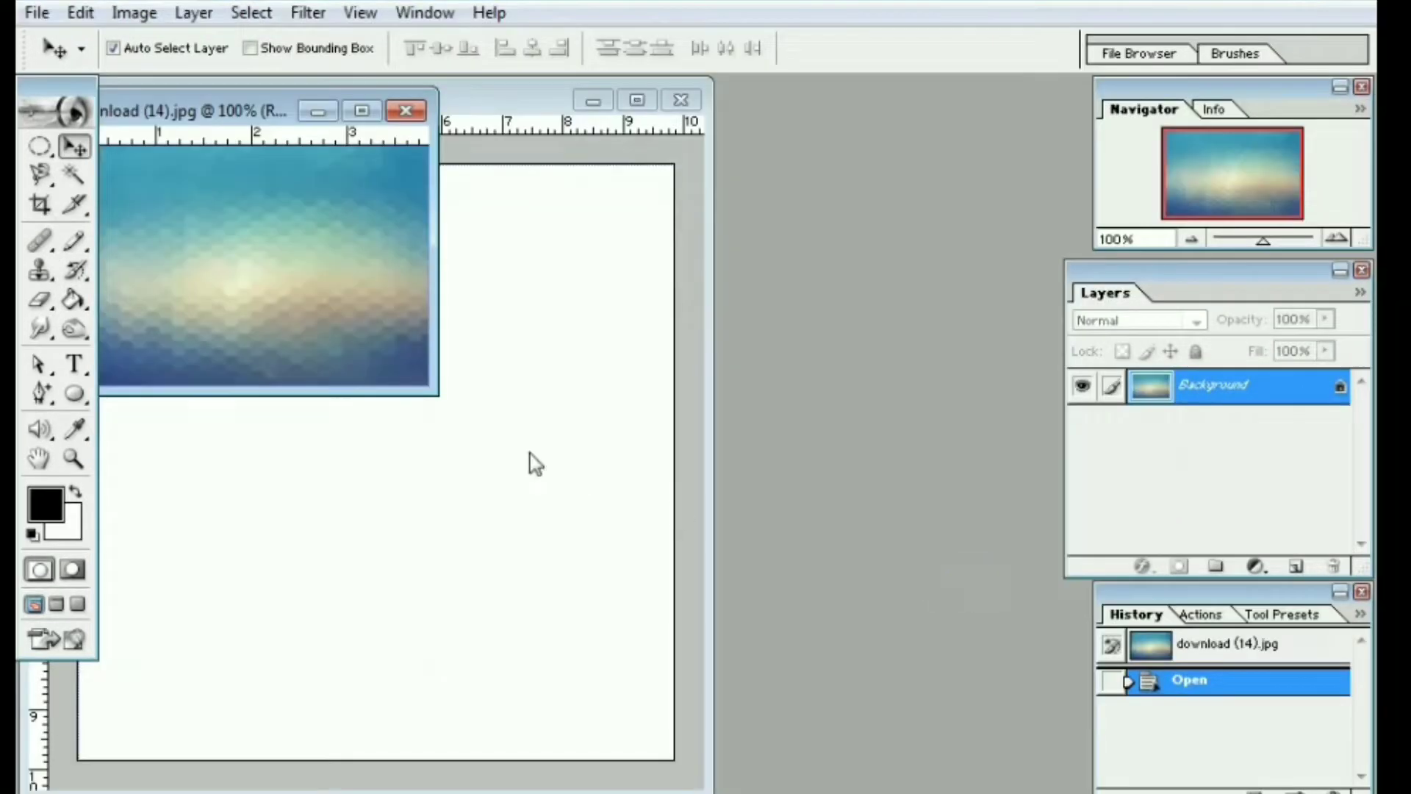
left_click_drag(149, 197, 350, 463)
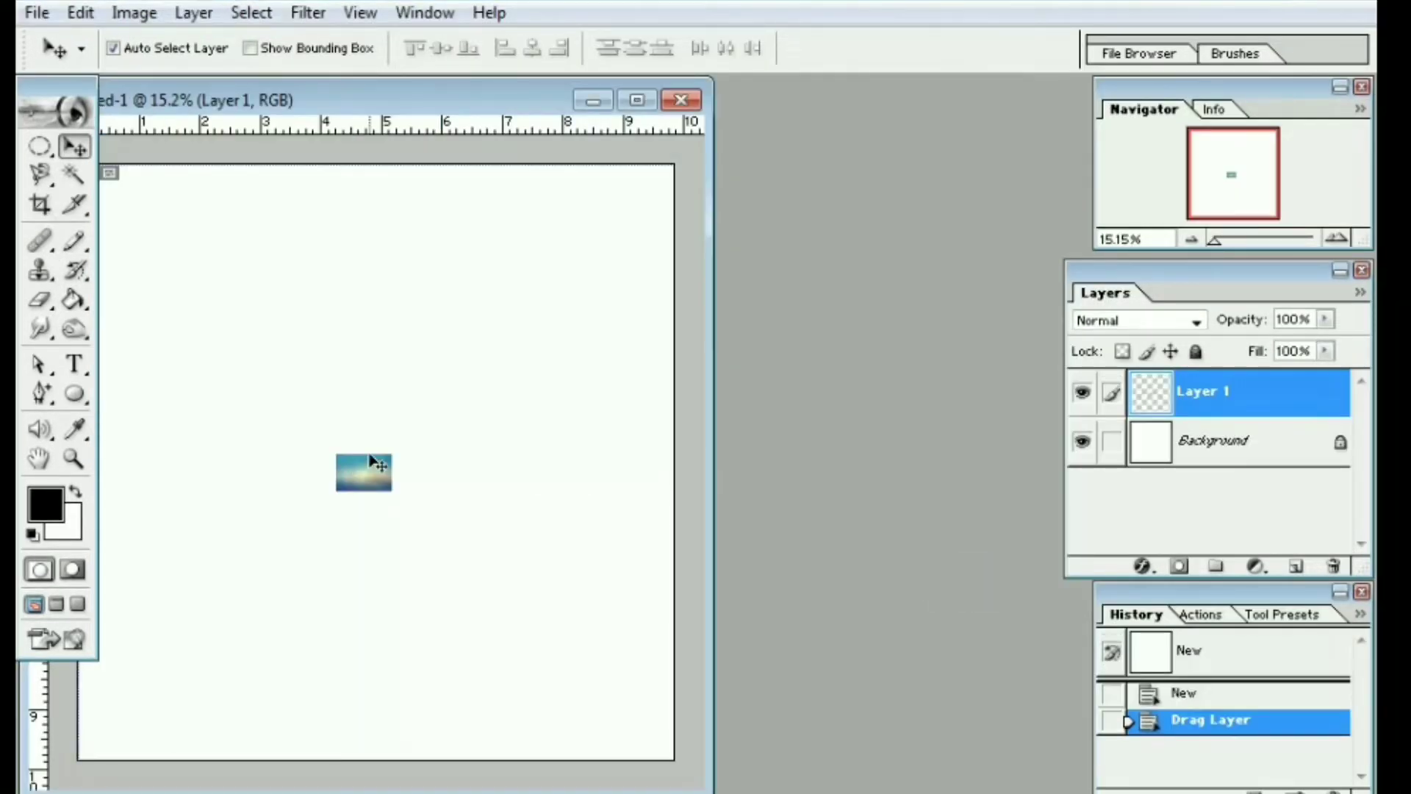
- Free-transform the blue gradient layer larger until it covers the whole square canvas
left_click(636, 102)
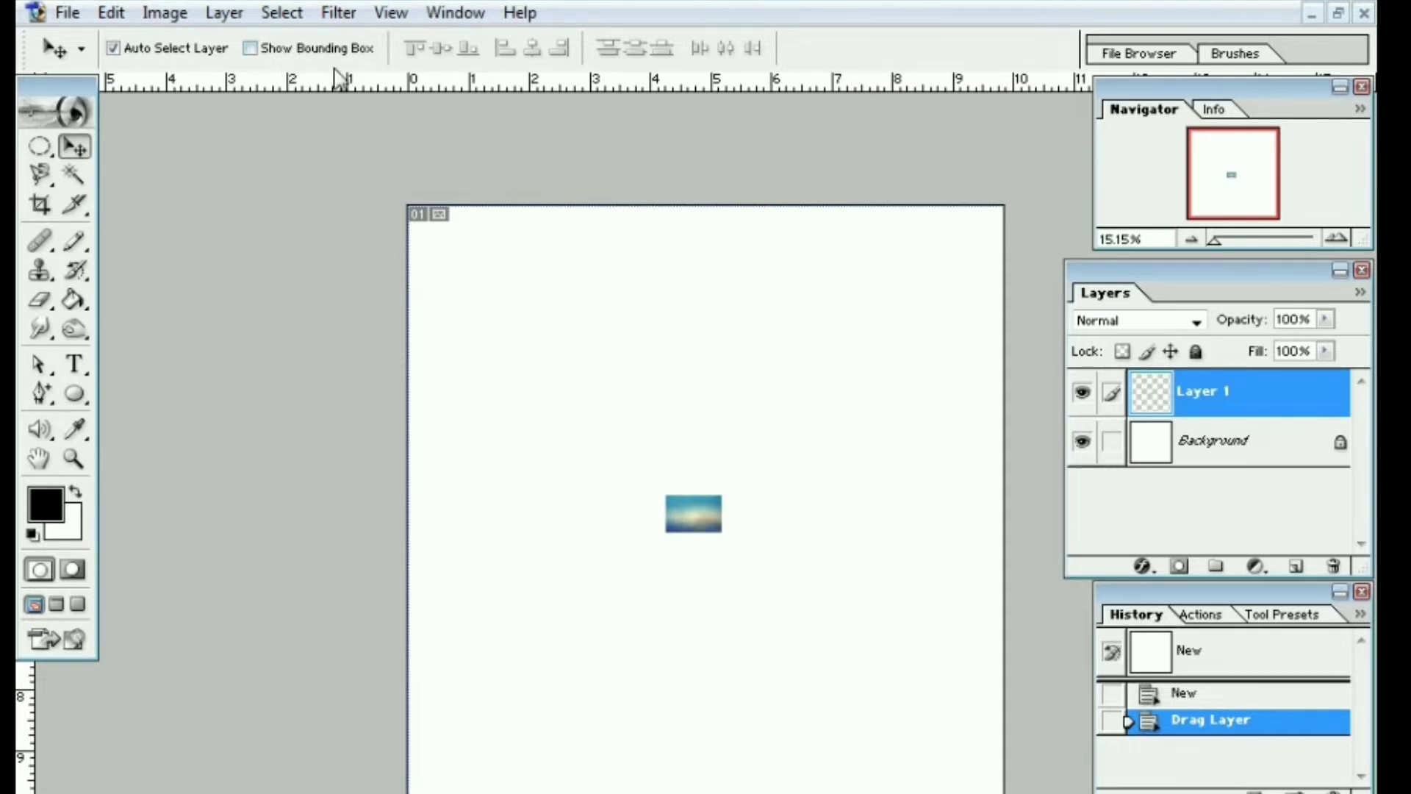
key("ctrl+t")
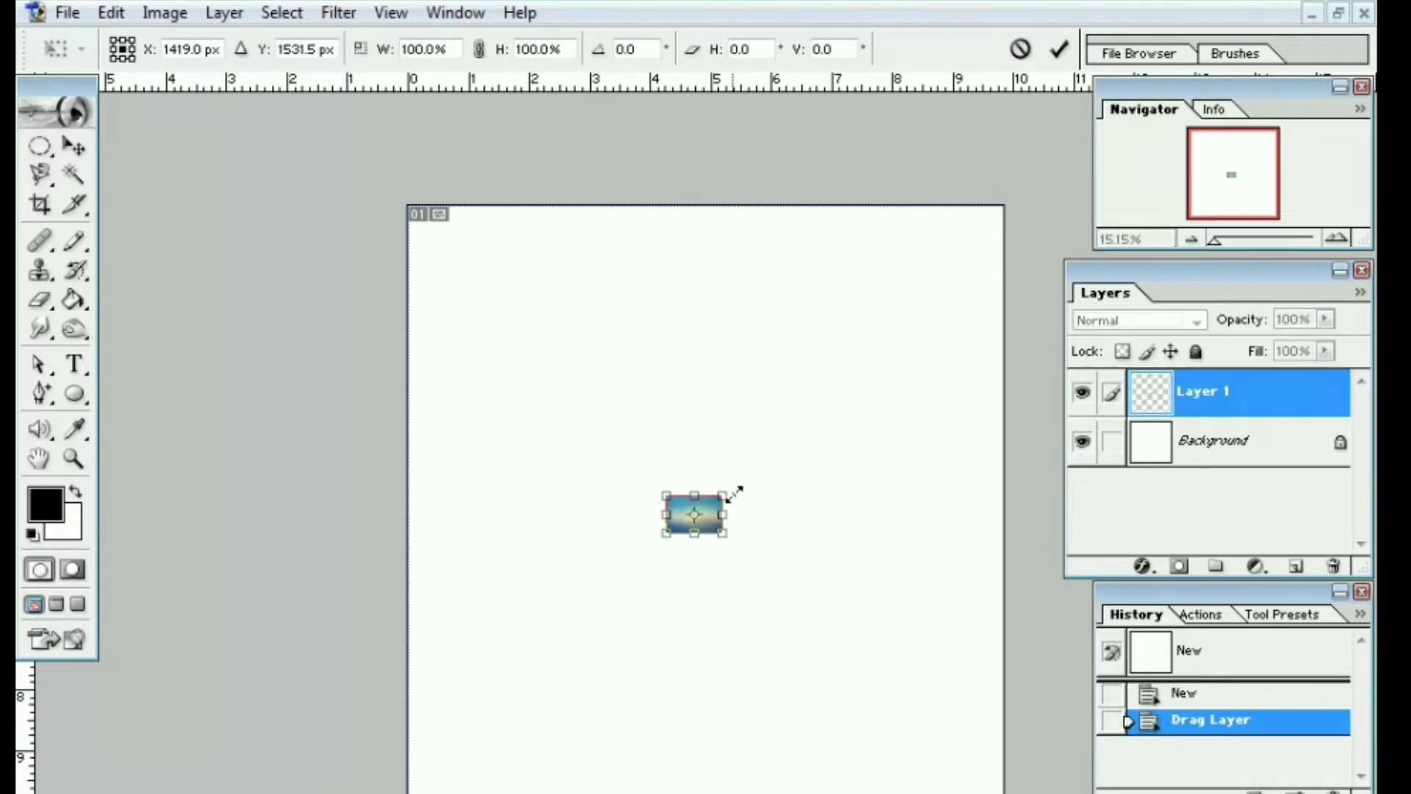
left_click_drag(732, 492, 1021, 189)
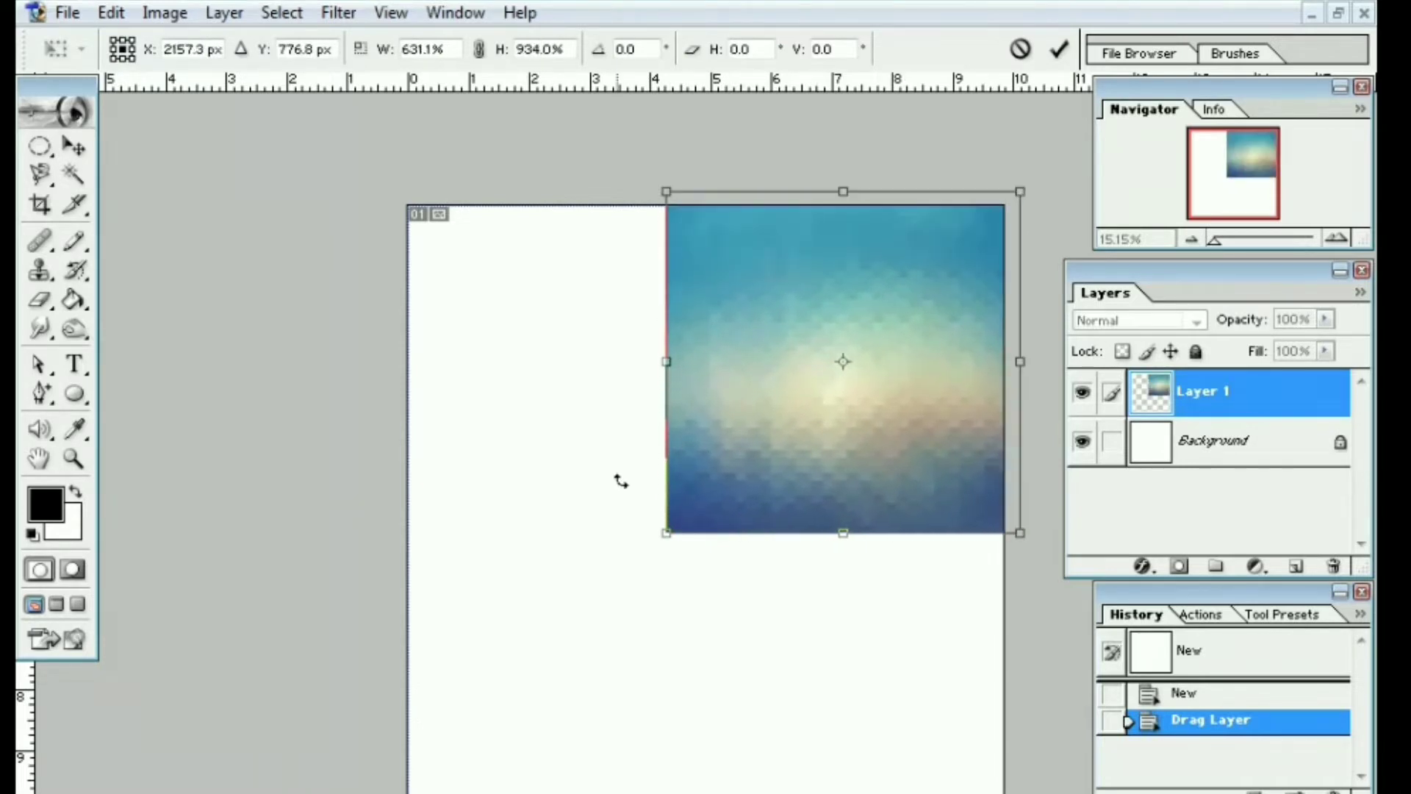
left_click_drag(680, 526, 384, 793)
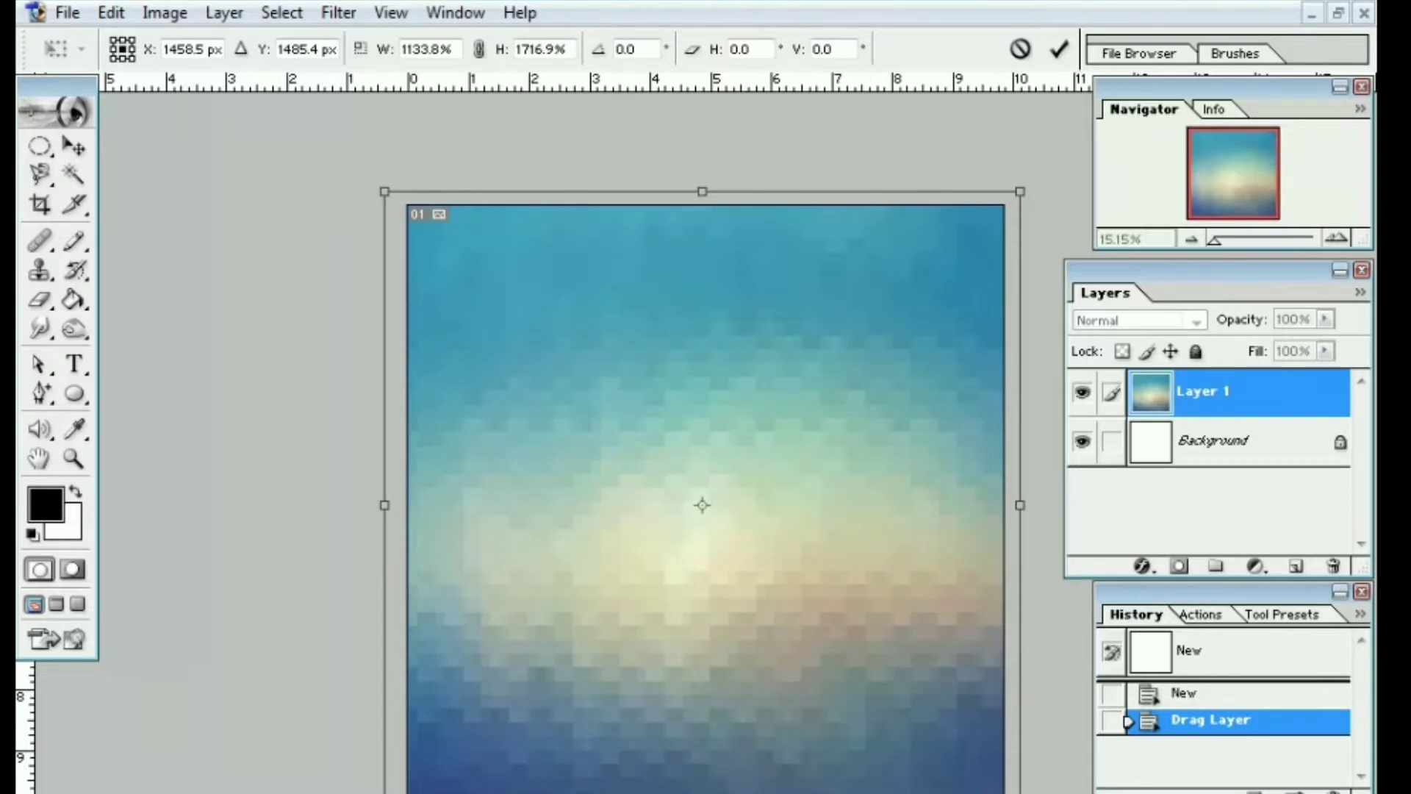
left_click(1058, 48)
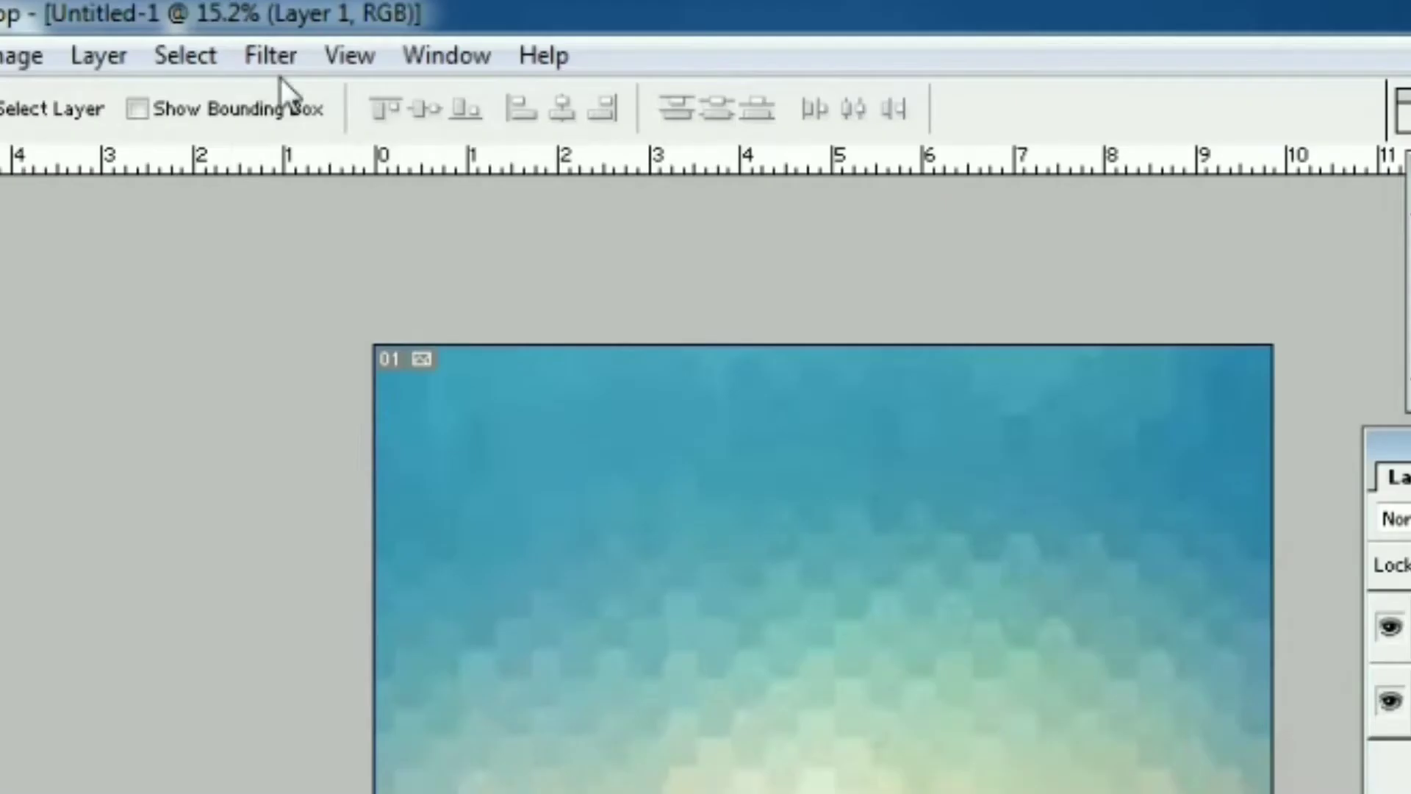
- Apply a 69-pixel Gaussian Blur to the gradient layer
left_click(339, 21)
mouse_move(321, 353)
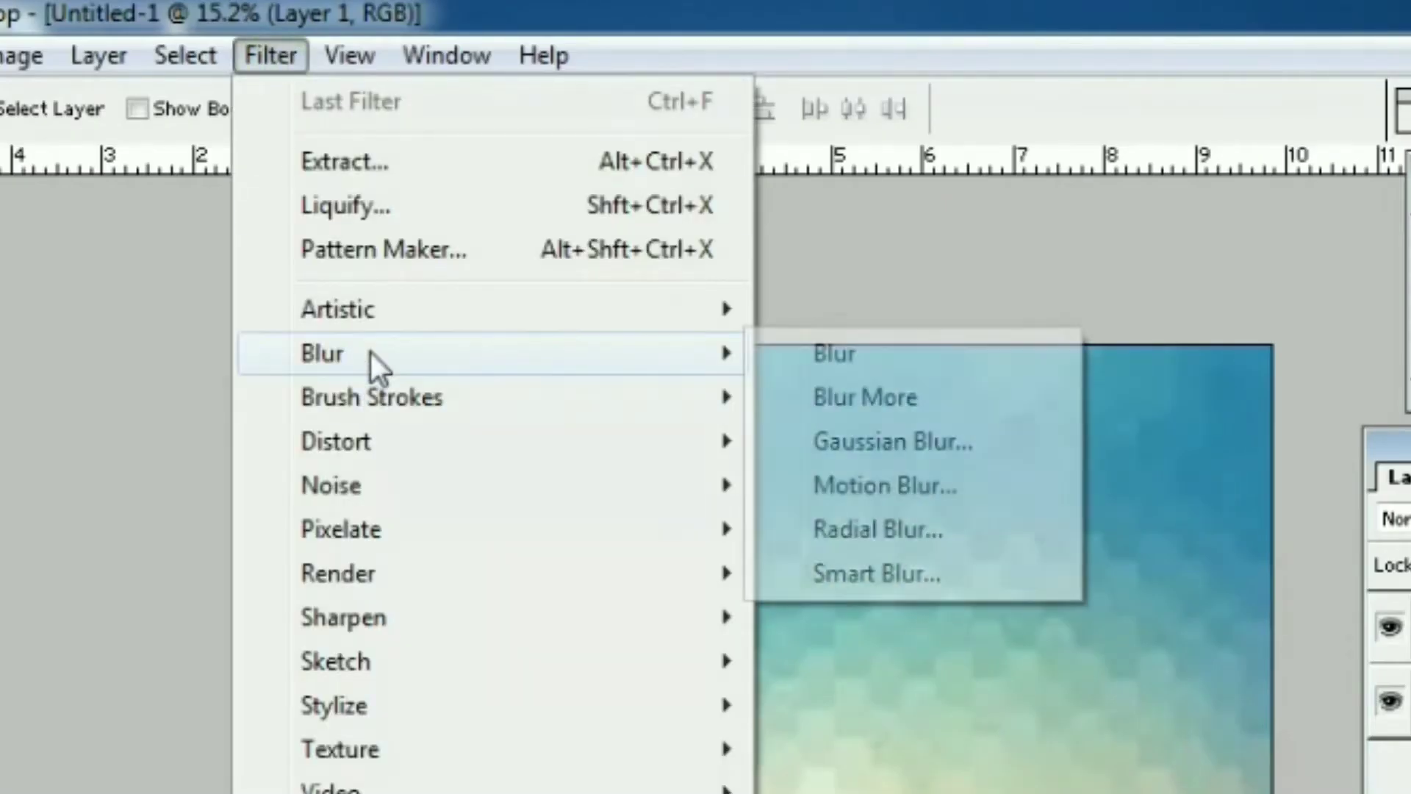
left_click(831, 439)
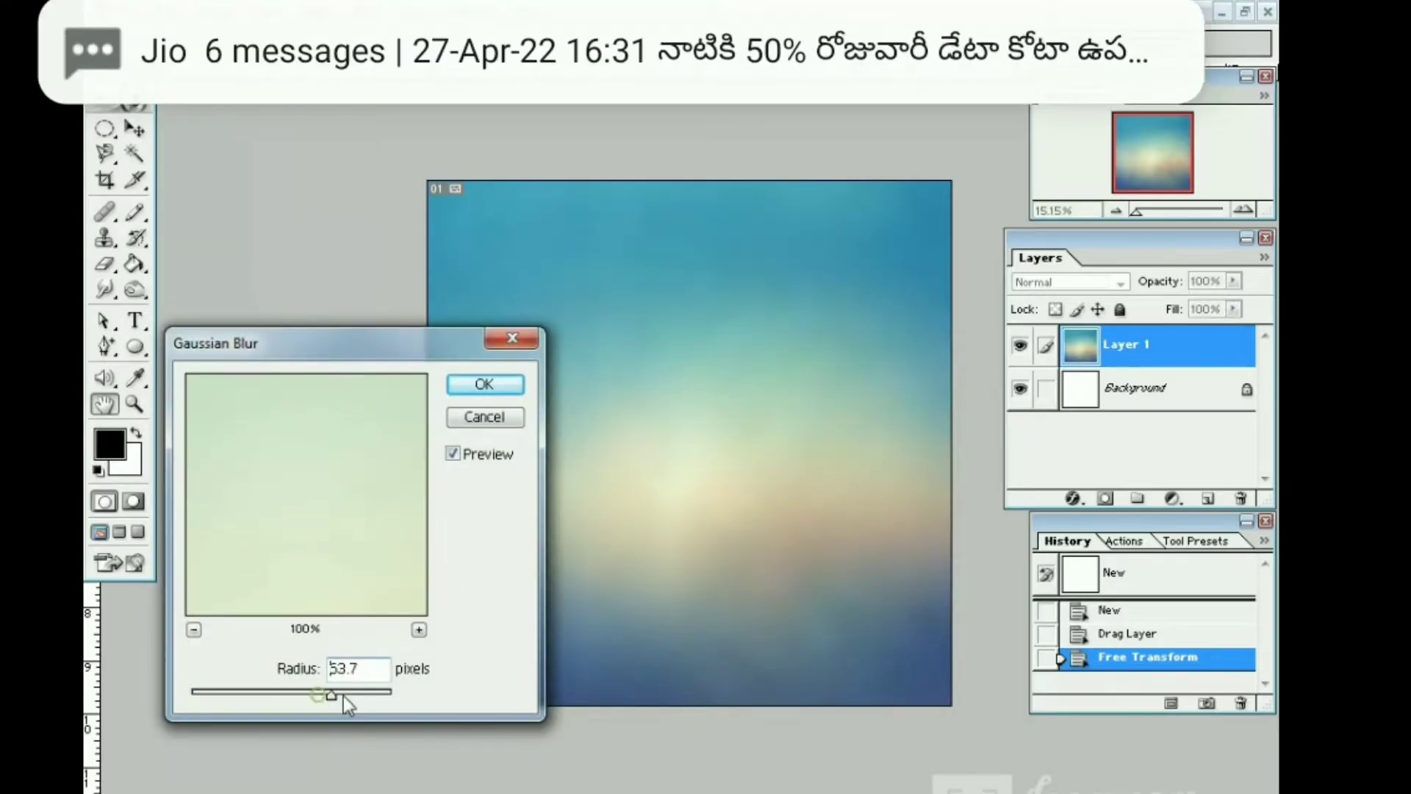
left_click_drag(342, 695, 337, 694)
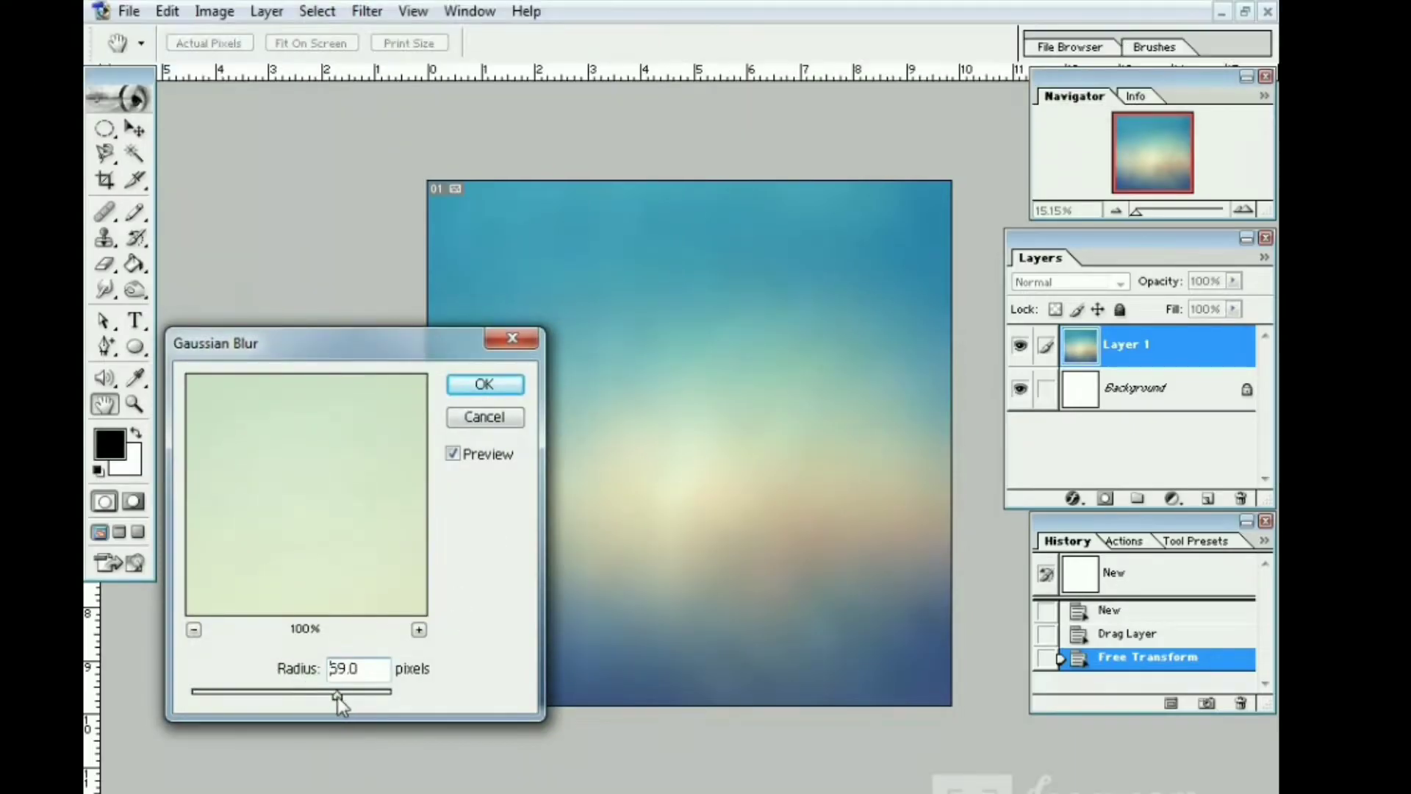
left_click(488, 461)
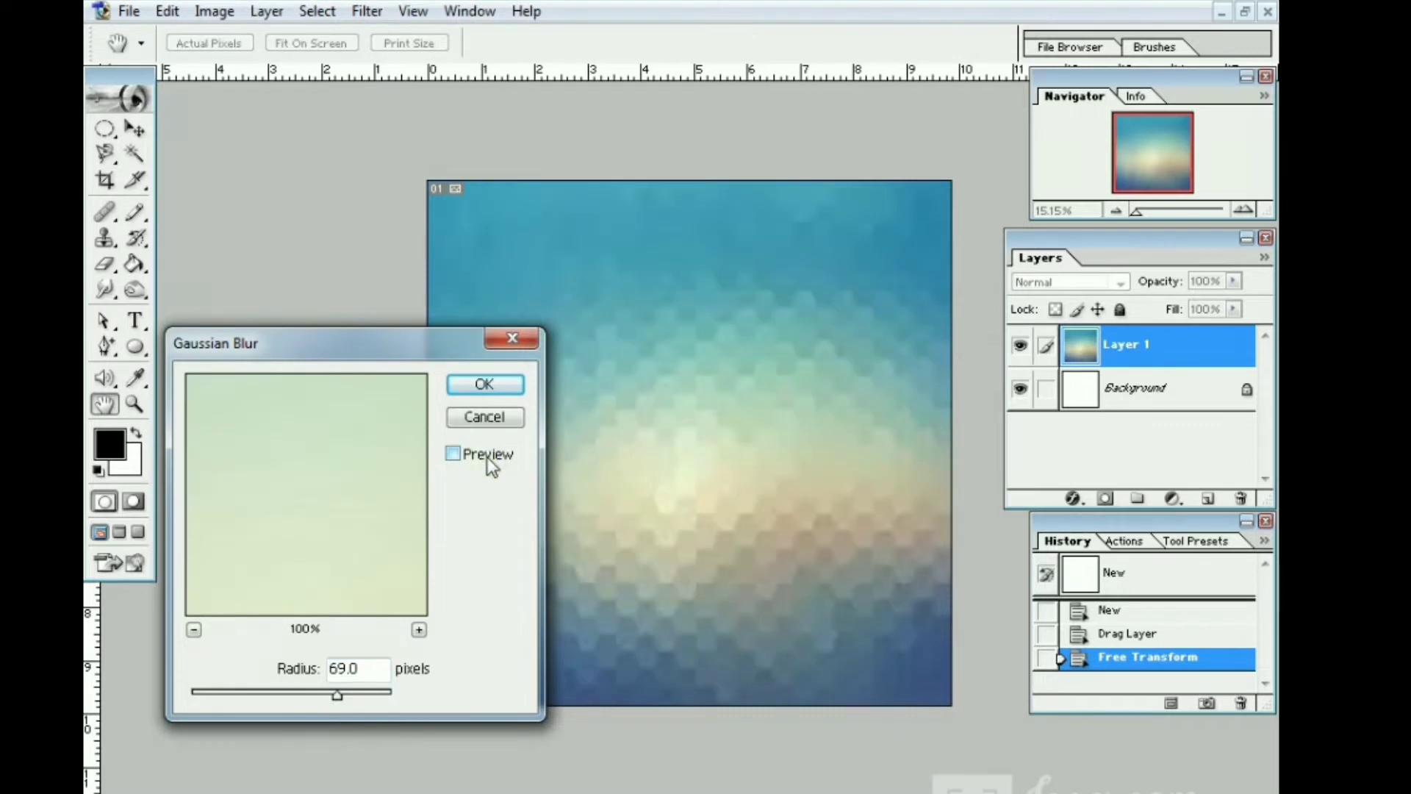
left_click(483, 385)
key("v")
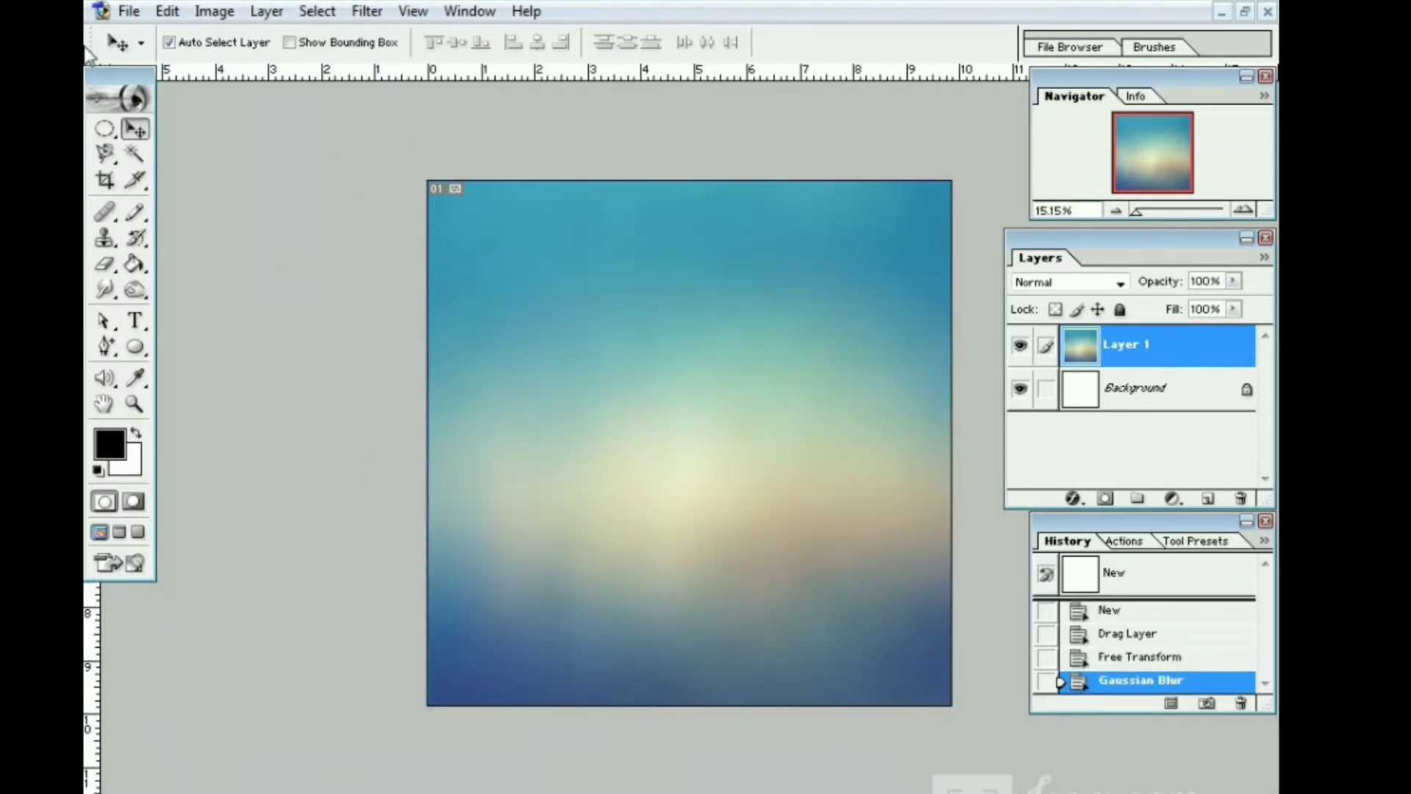
- Open IMG_20210609_120124.jpg from the Images folder and maximize its window
left_click(129, 11)
left_click(151, 60)
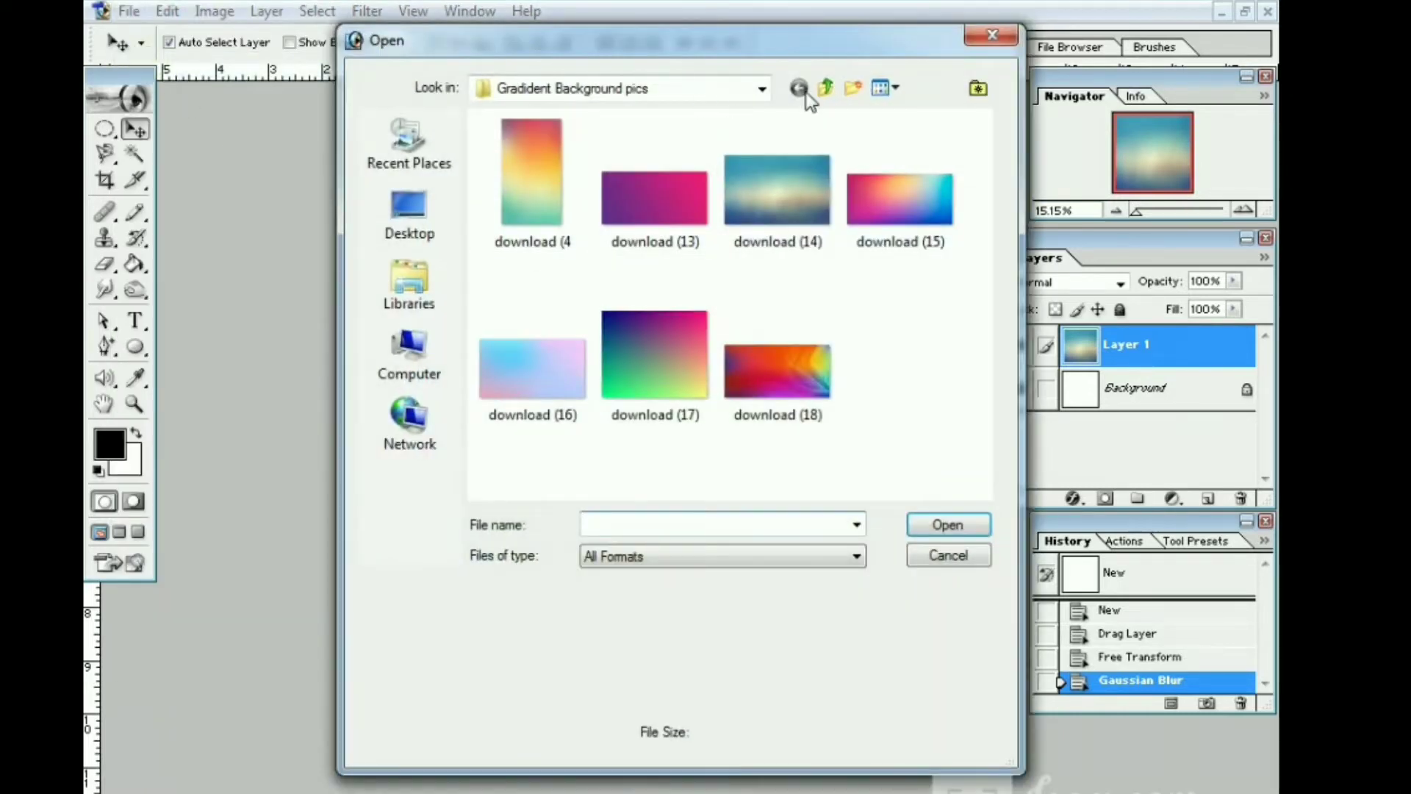
left_click(823, 89)
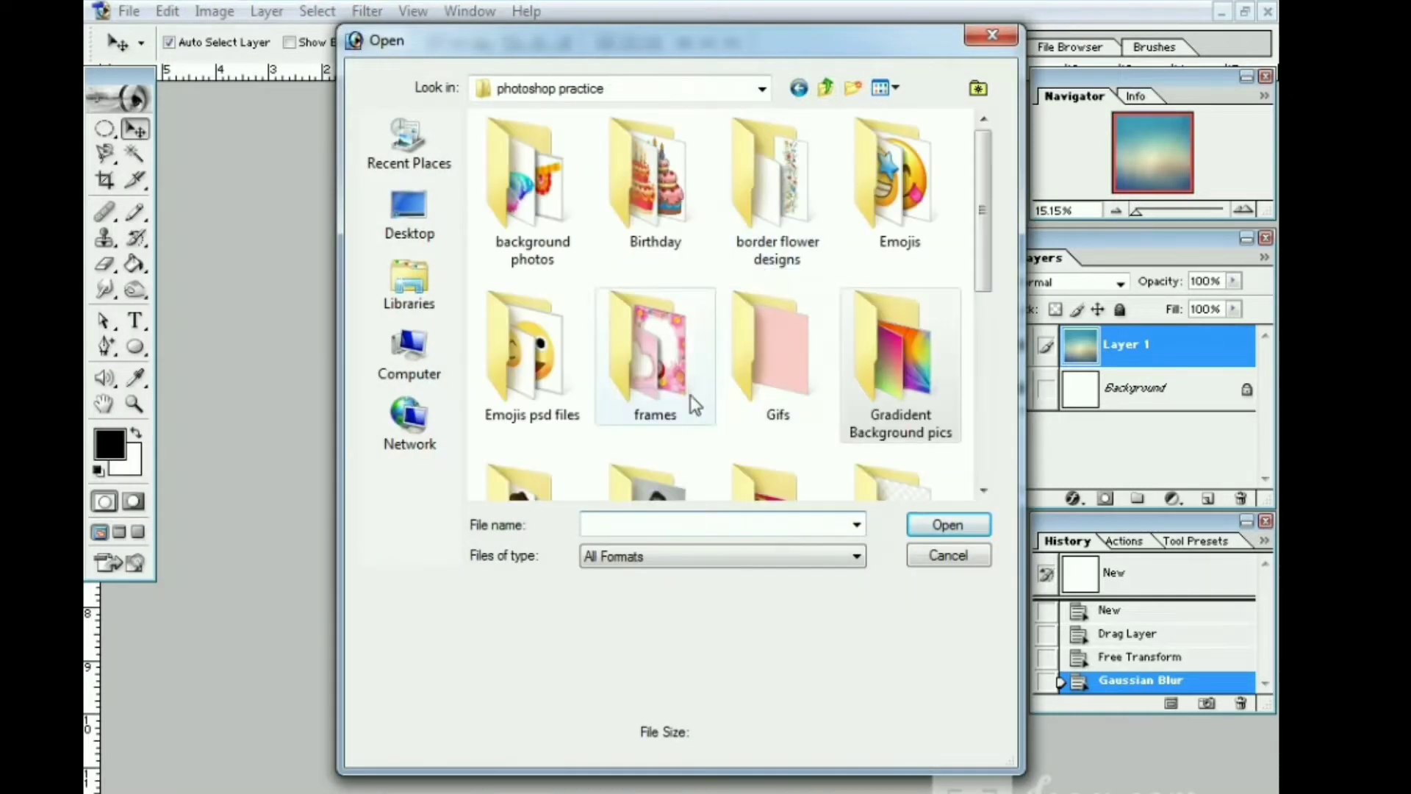
double_click(650, 486)
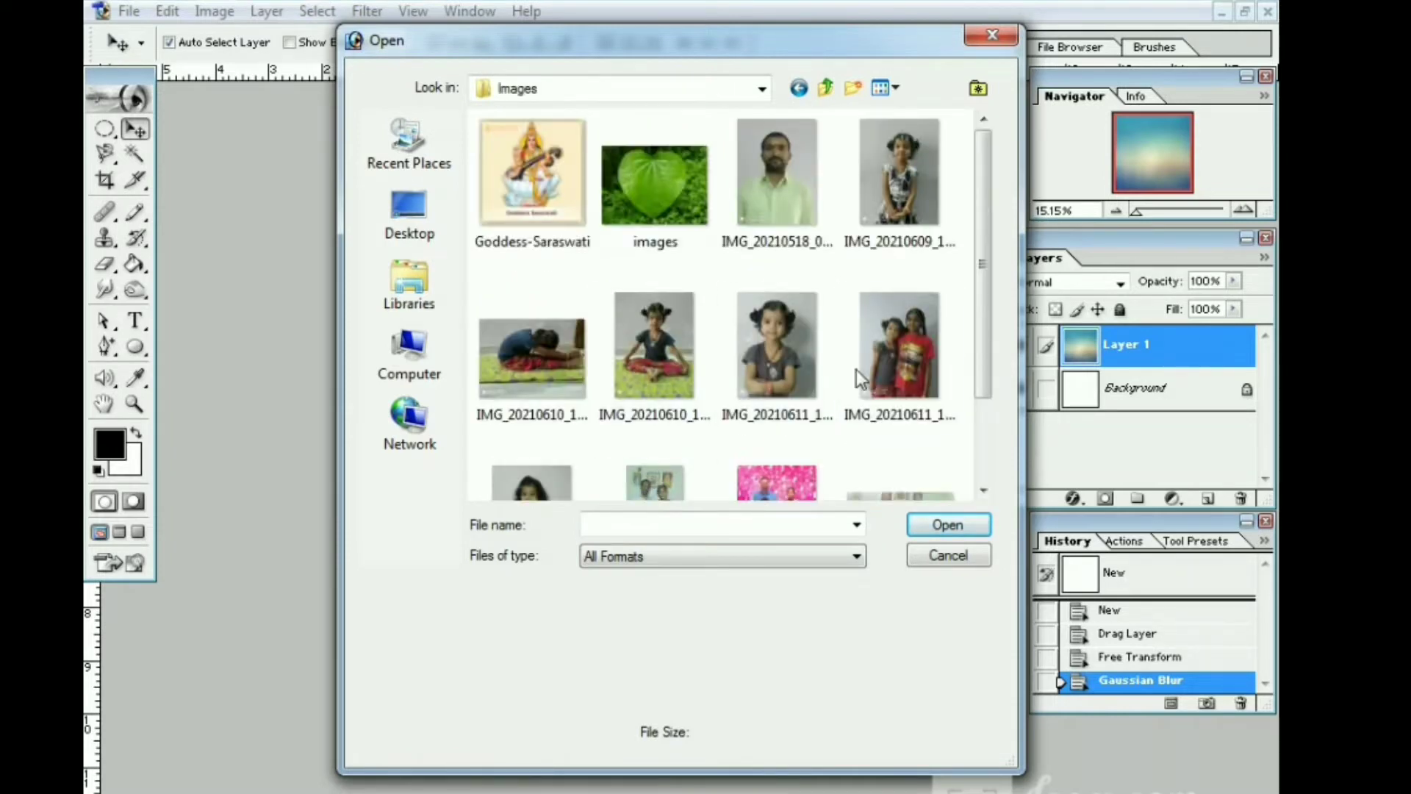
left_click(875, 213)
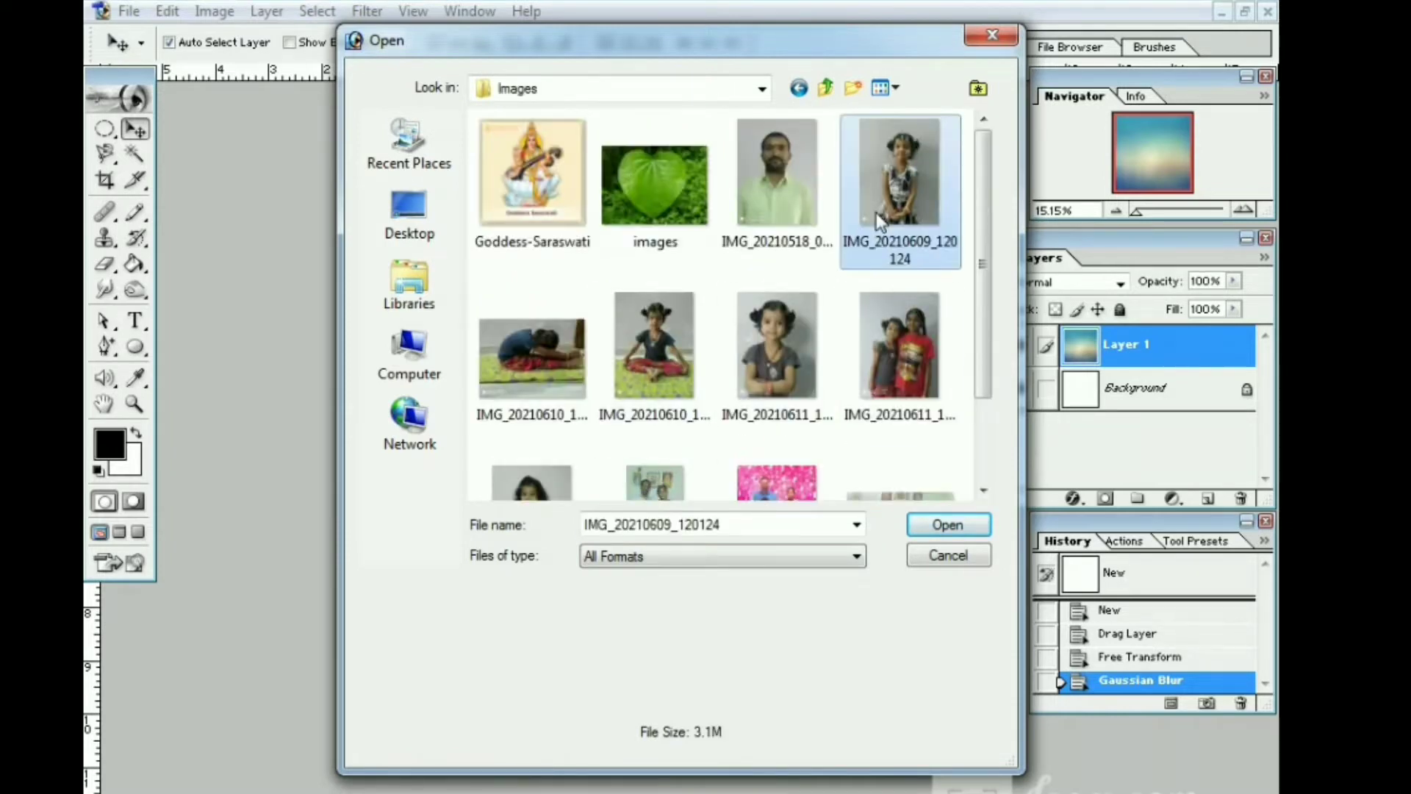
left_click(967, 527)
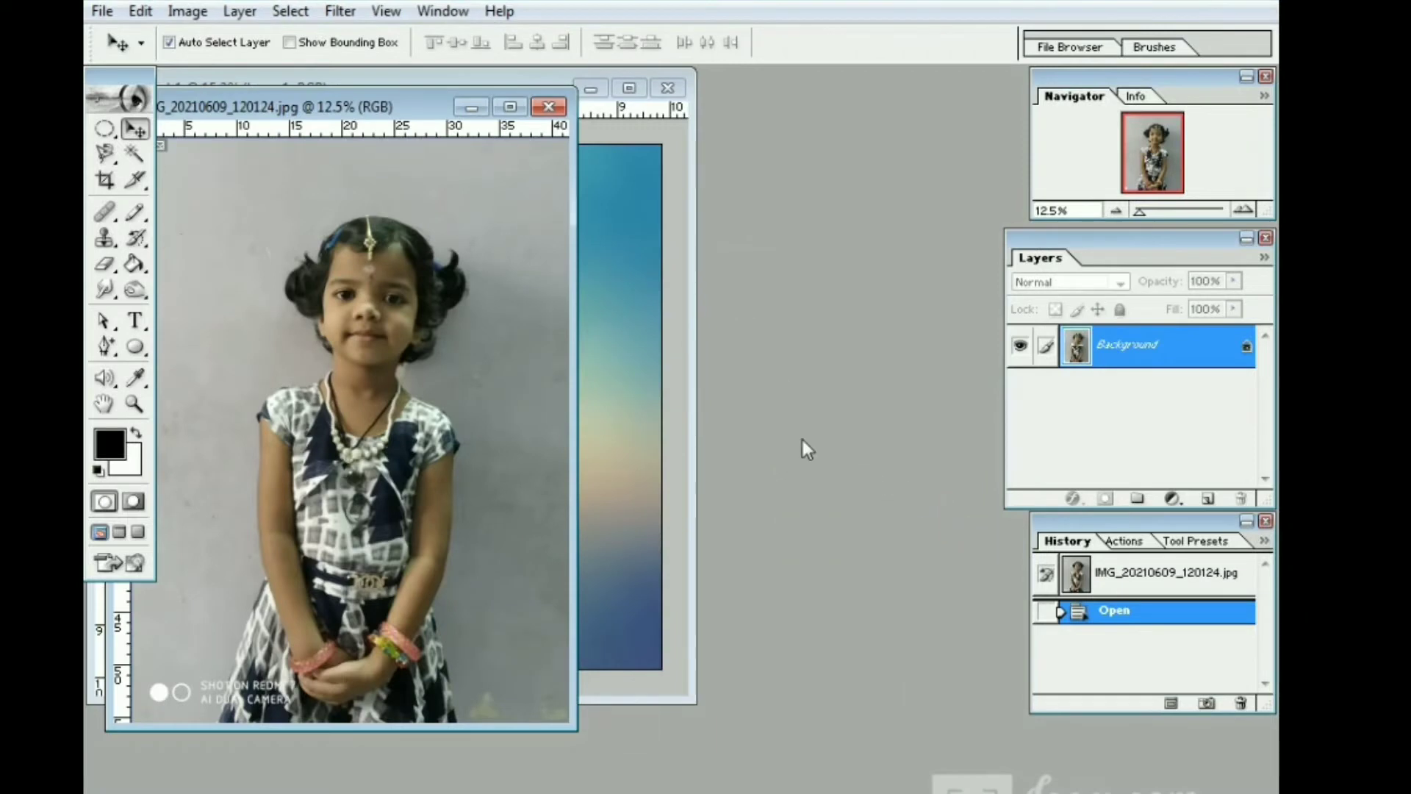
left_click(510, 107)
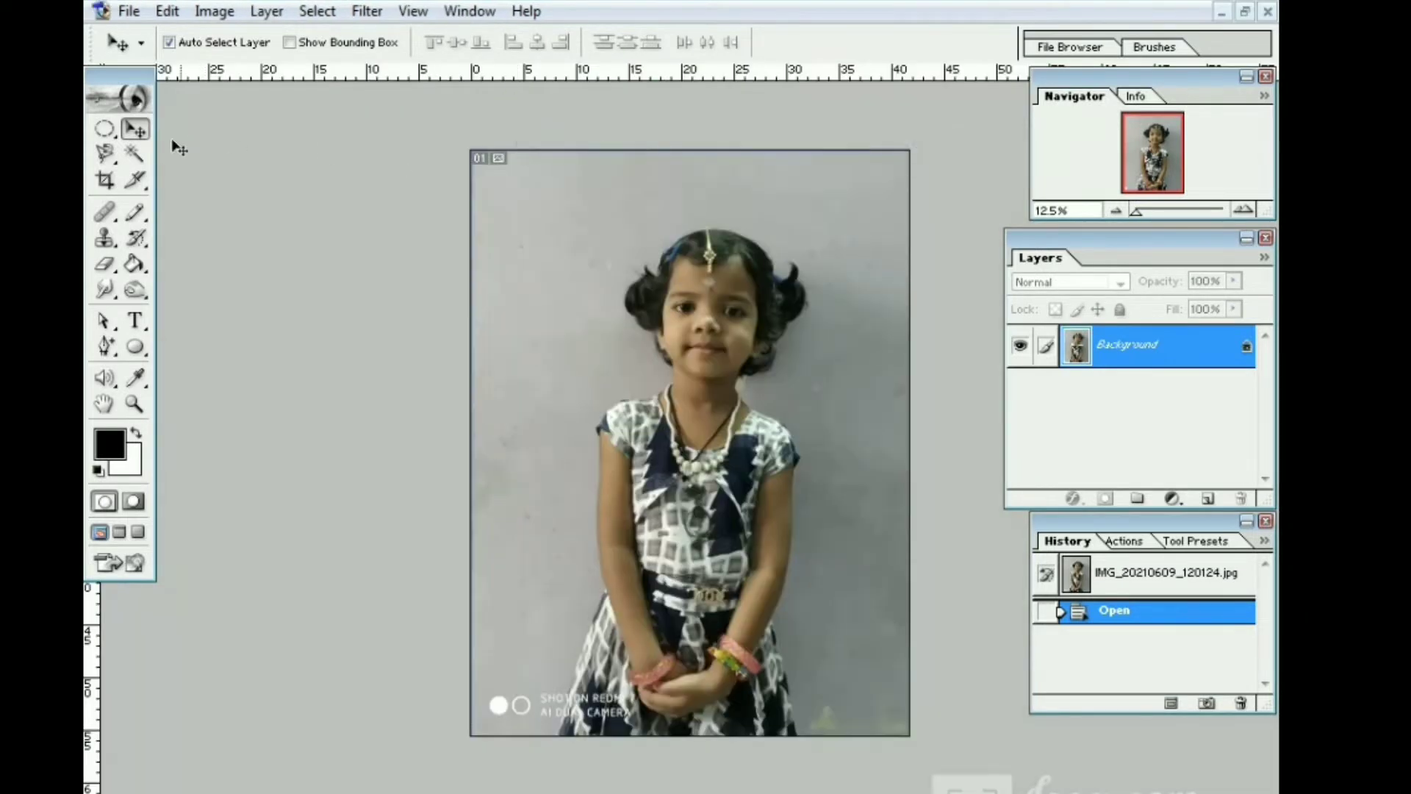
- Draw an elliptical marquee selection around the girl's head
left_click(107, 130)
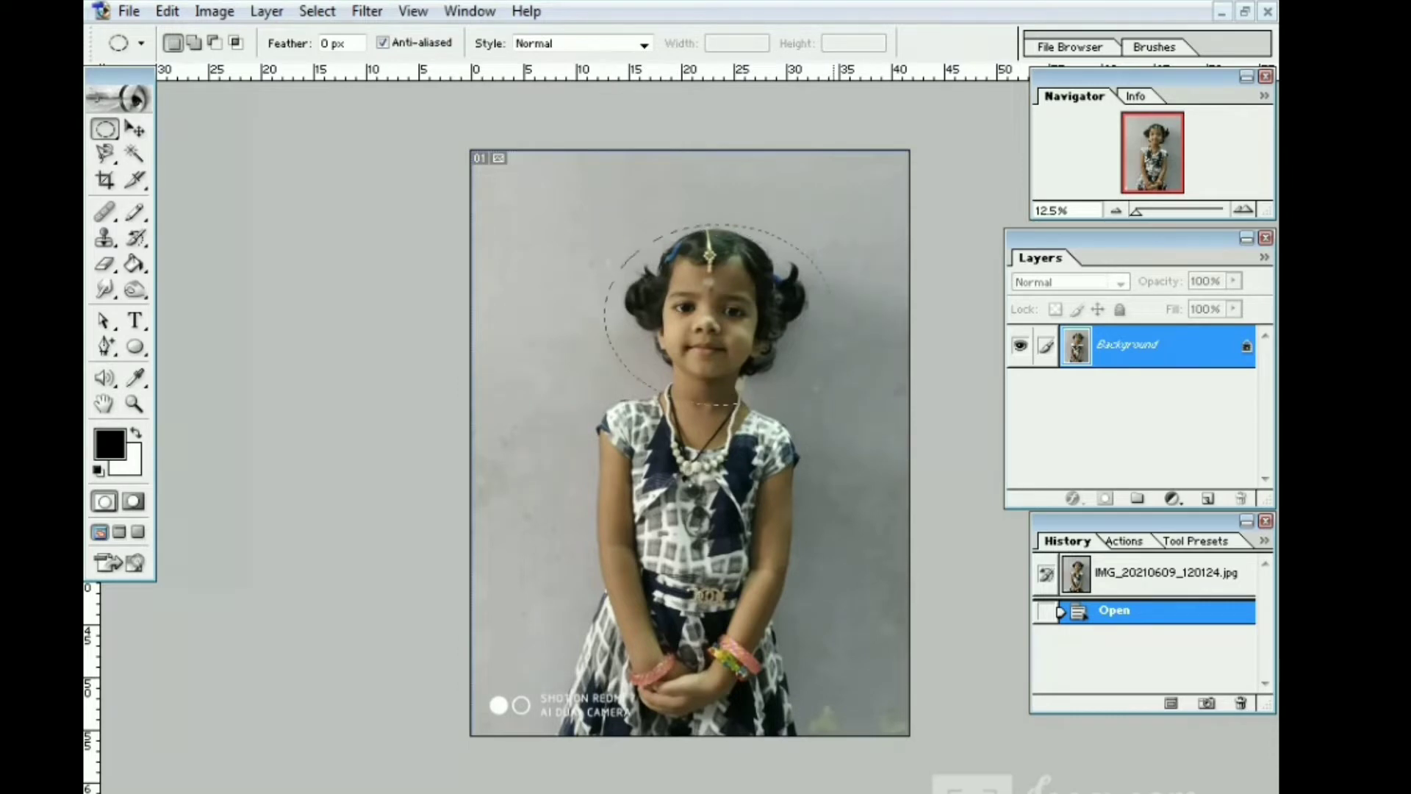
left_click_drag(821, 409, 821, 410)
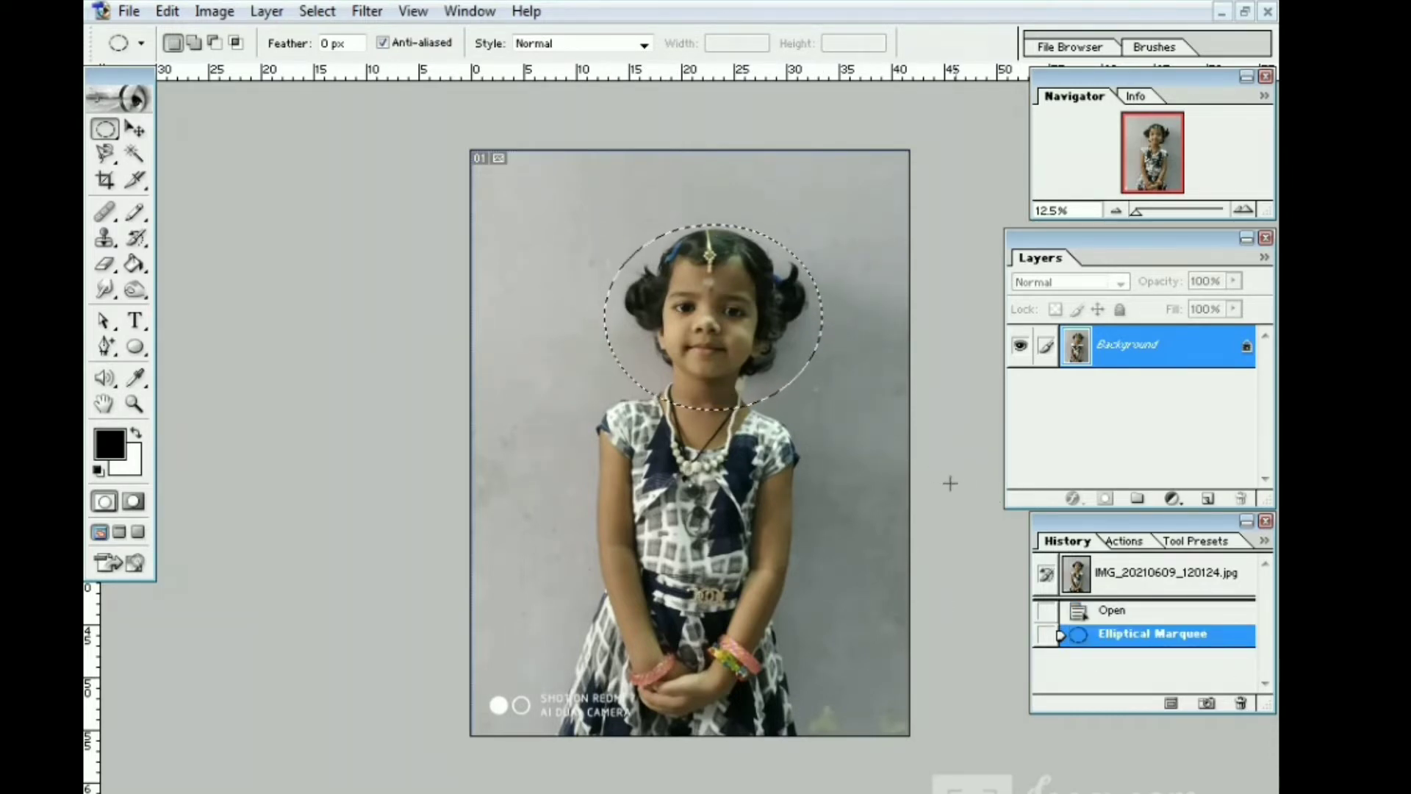
left_click(1244, 11)
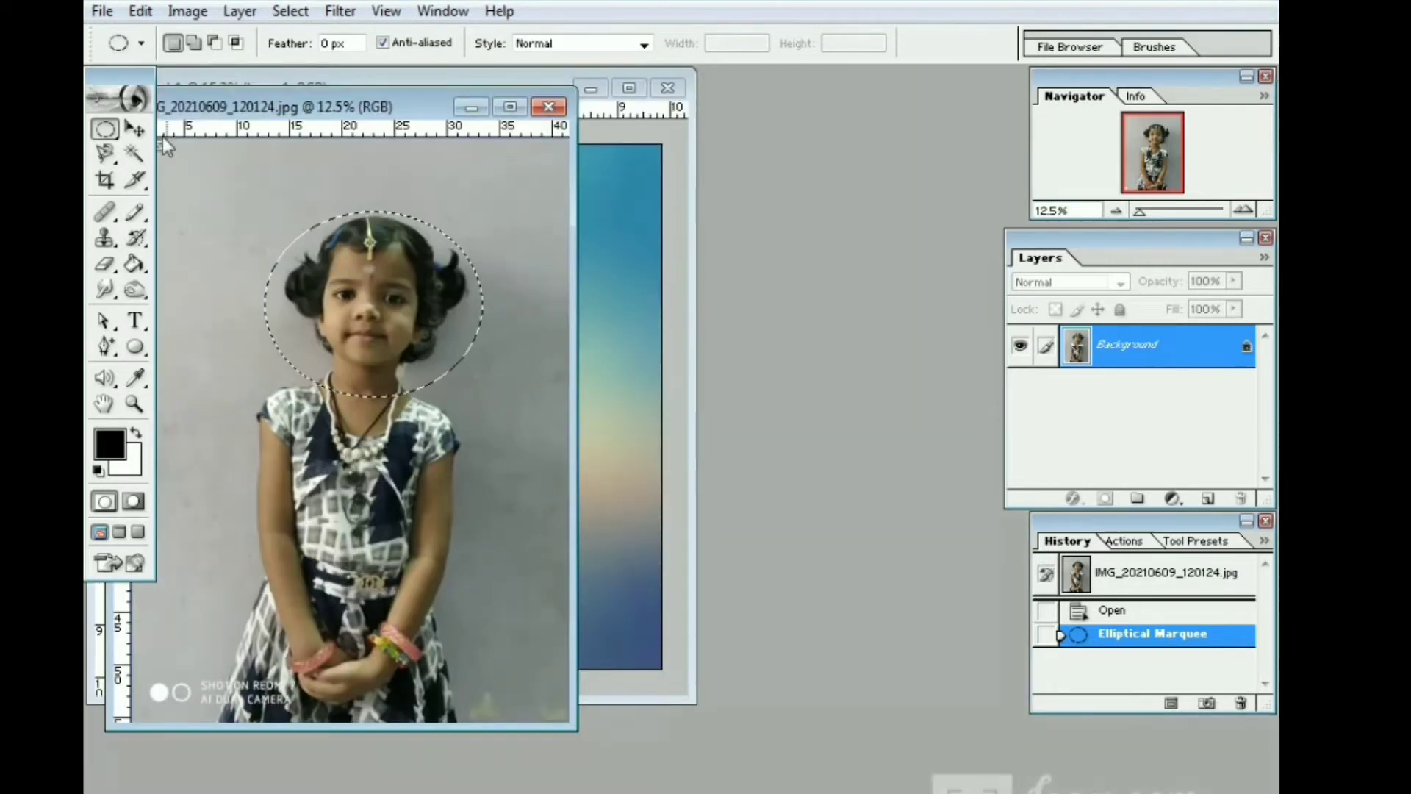
- Drag the selected head onto the blurred blue card as a new layer
left_click(134, 130)
left_click_drag(416, 355, 601, 376)
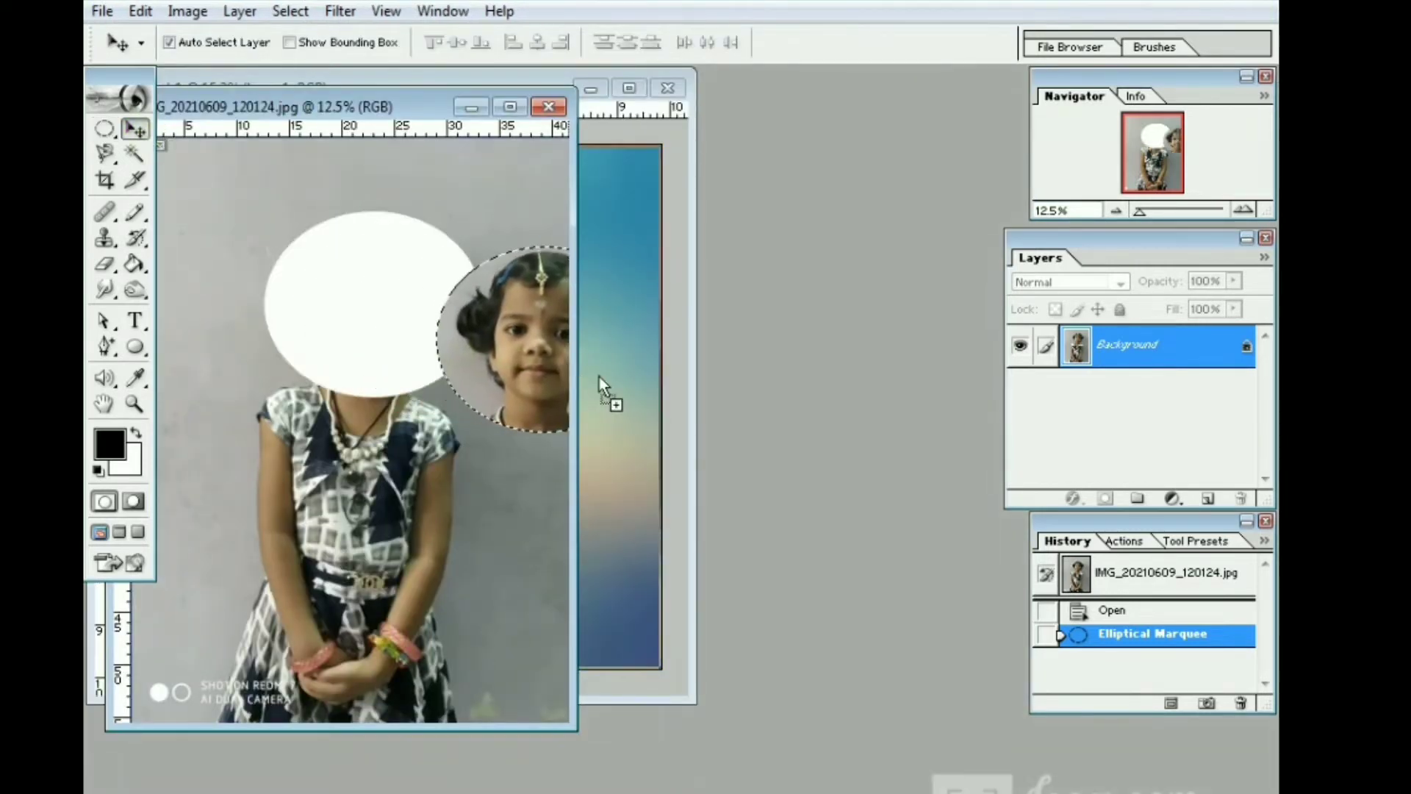
left_click(629, 88)
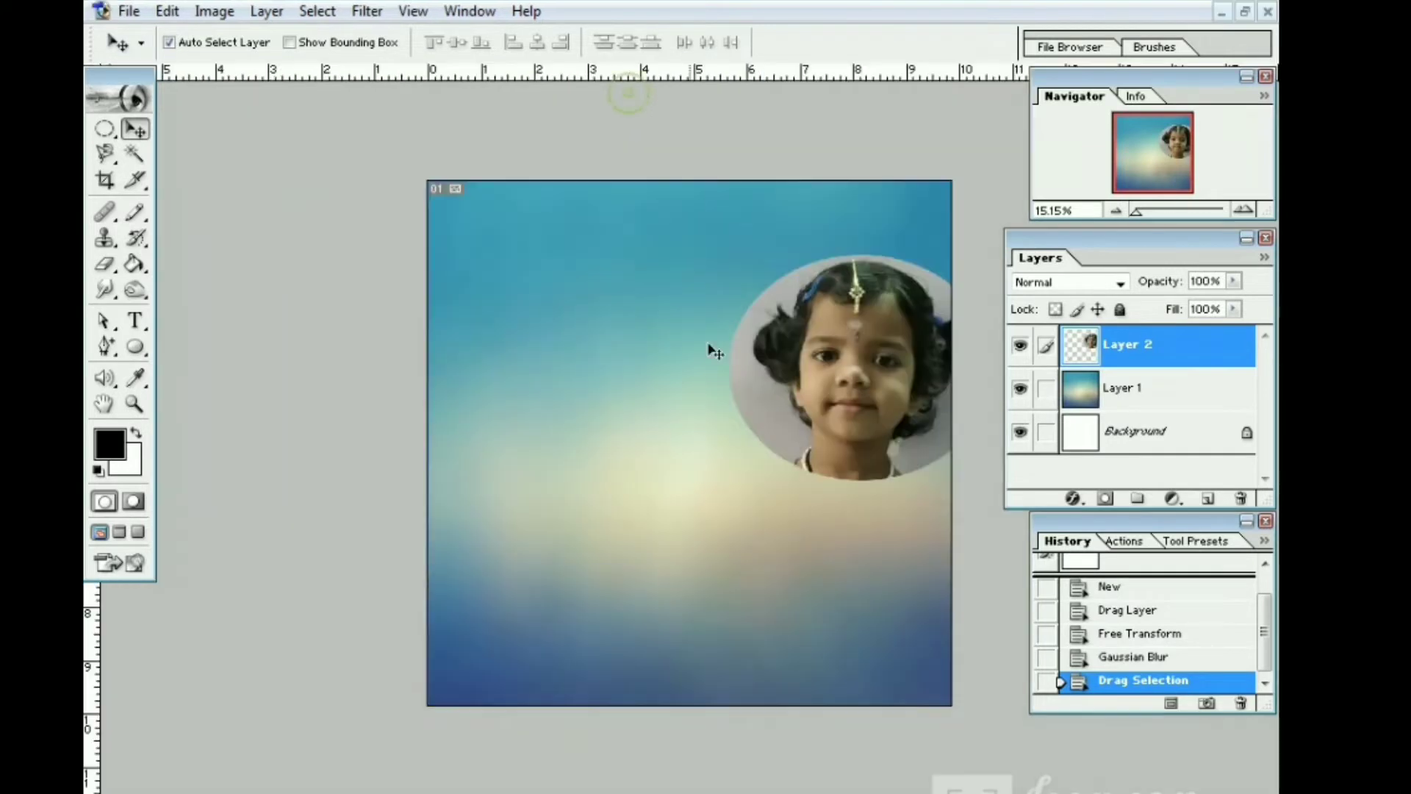
left_click_drag(708, 346, 558, 413)
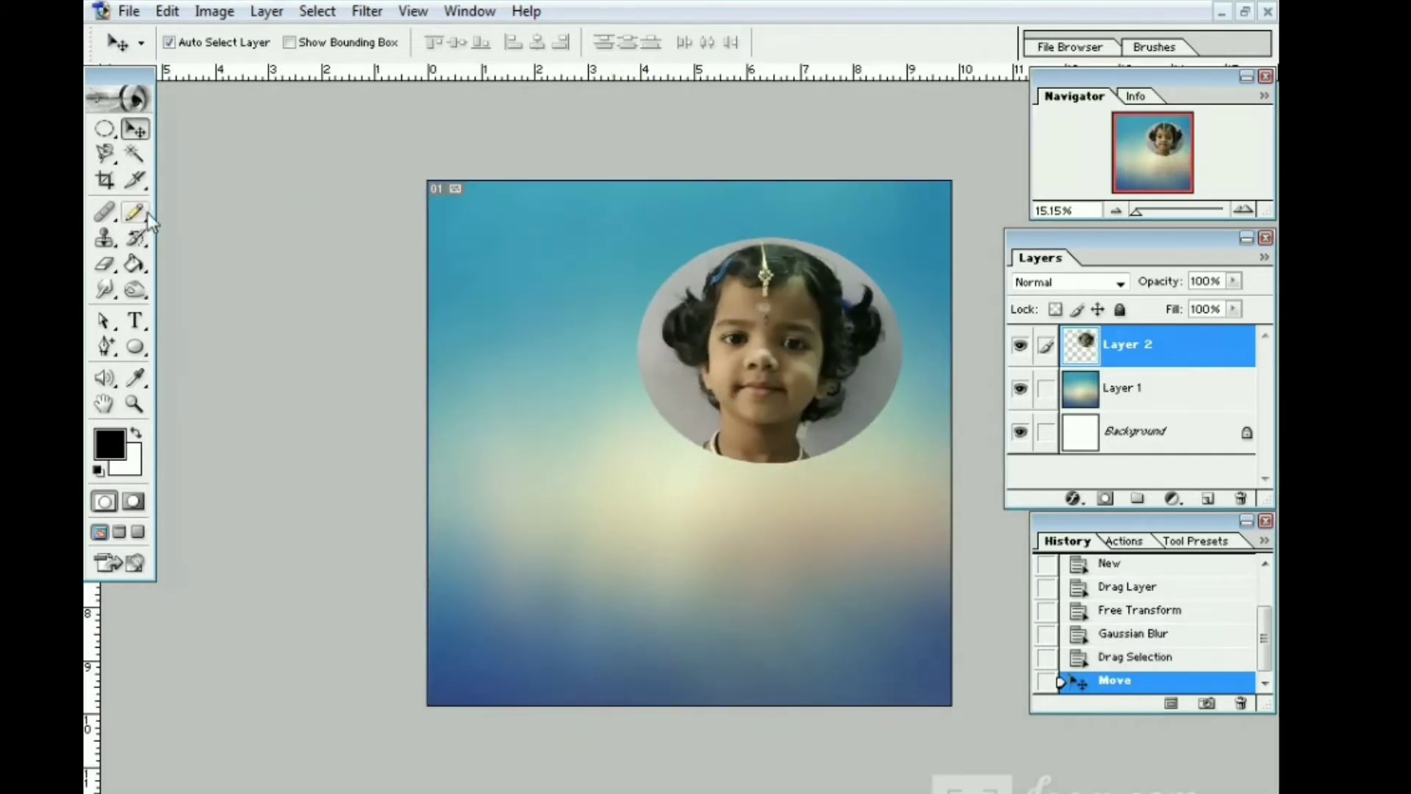
- Remove the grey wall inside the head circle with Magic Wand cuts
left_click(137, 155)
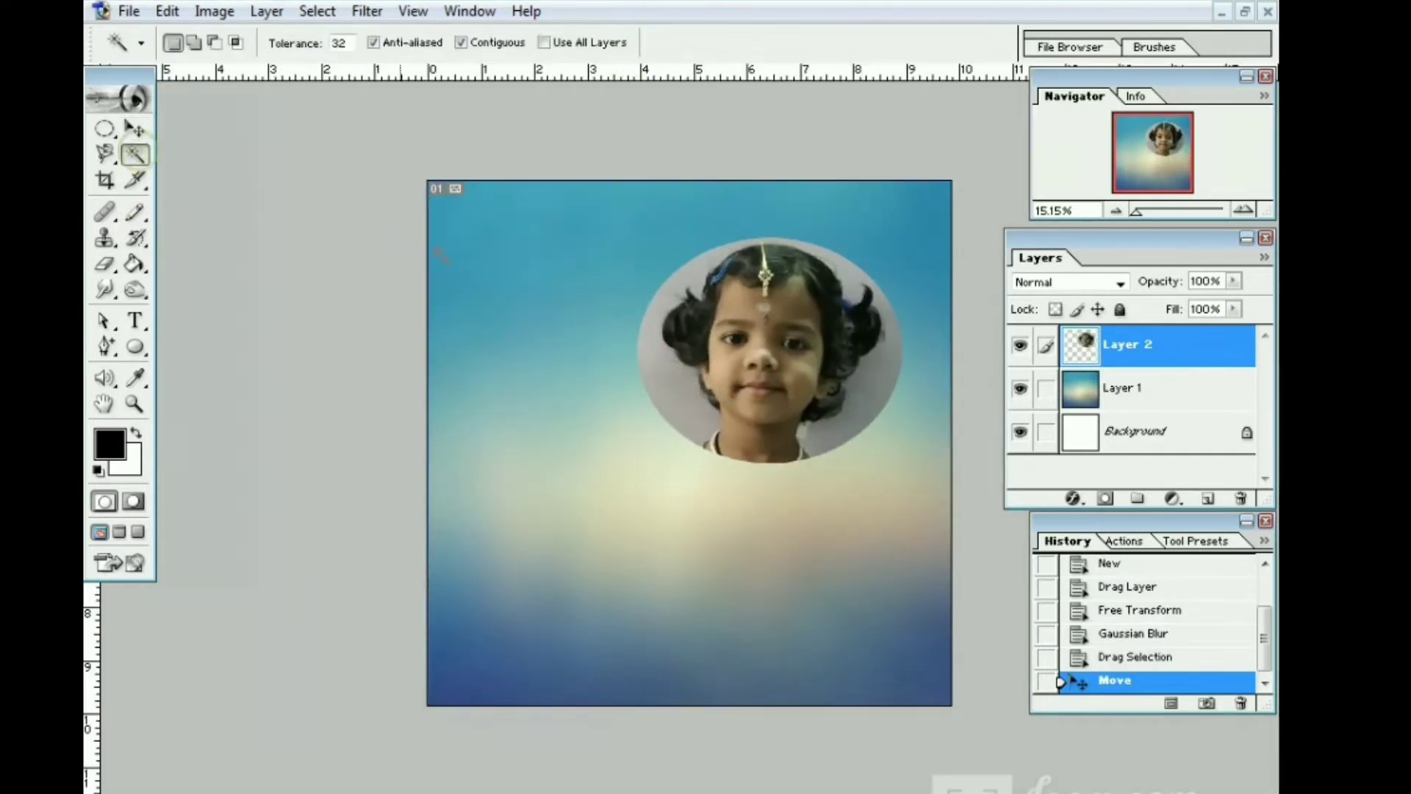
left_click(891, 405)
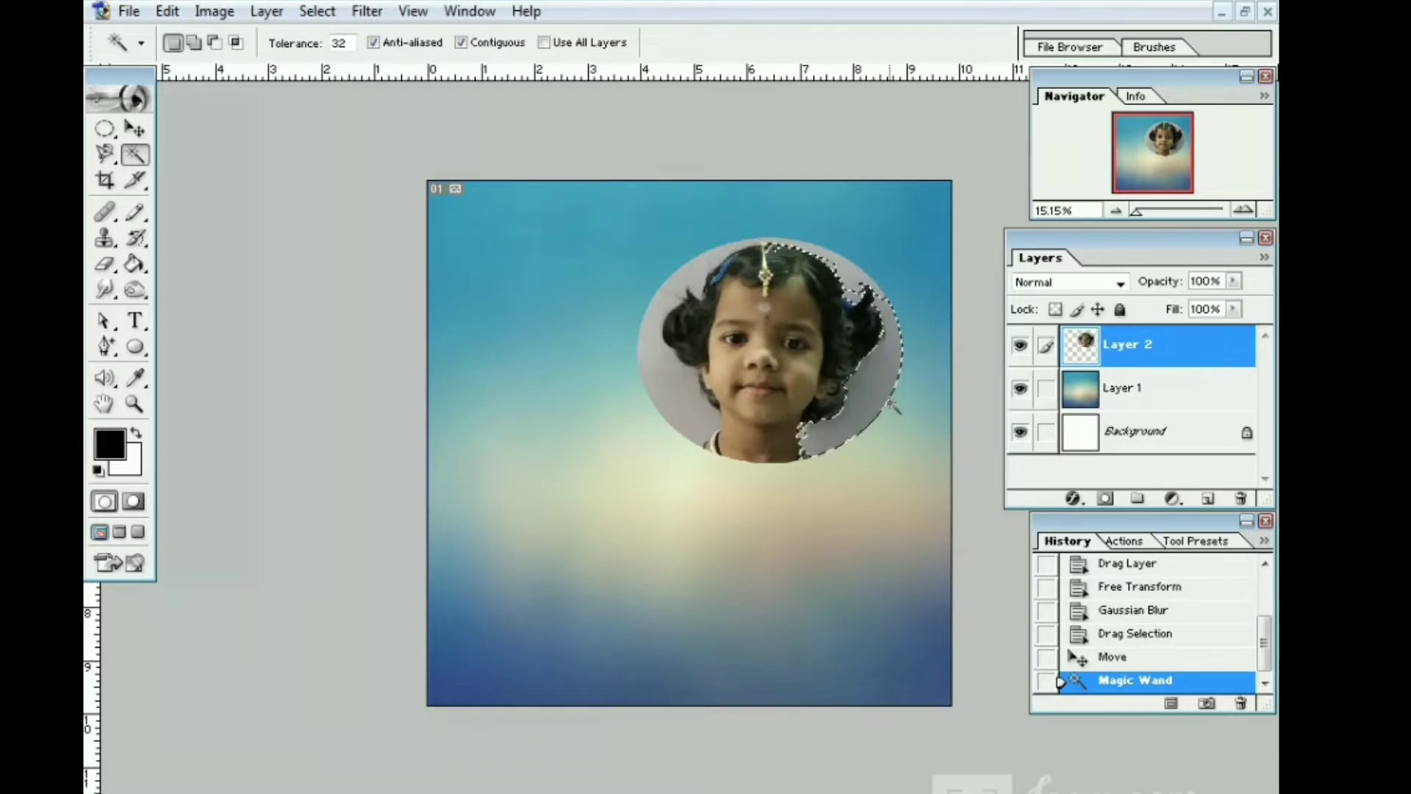
key("ctrl+x")
left_click(660, 365)
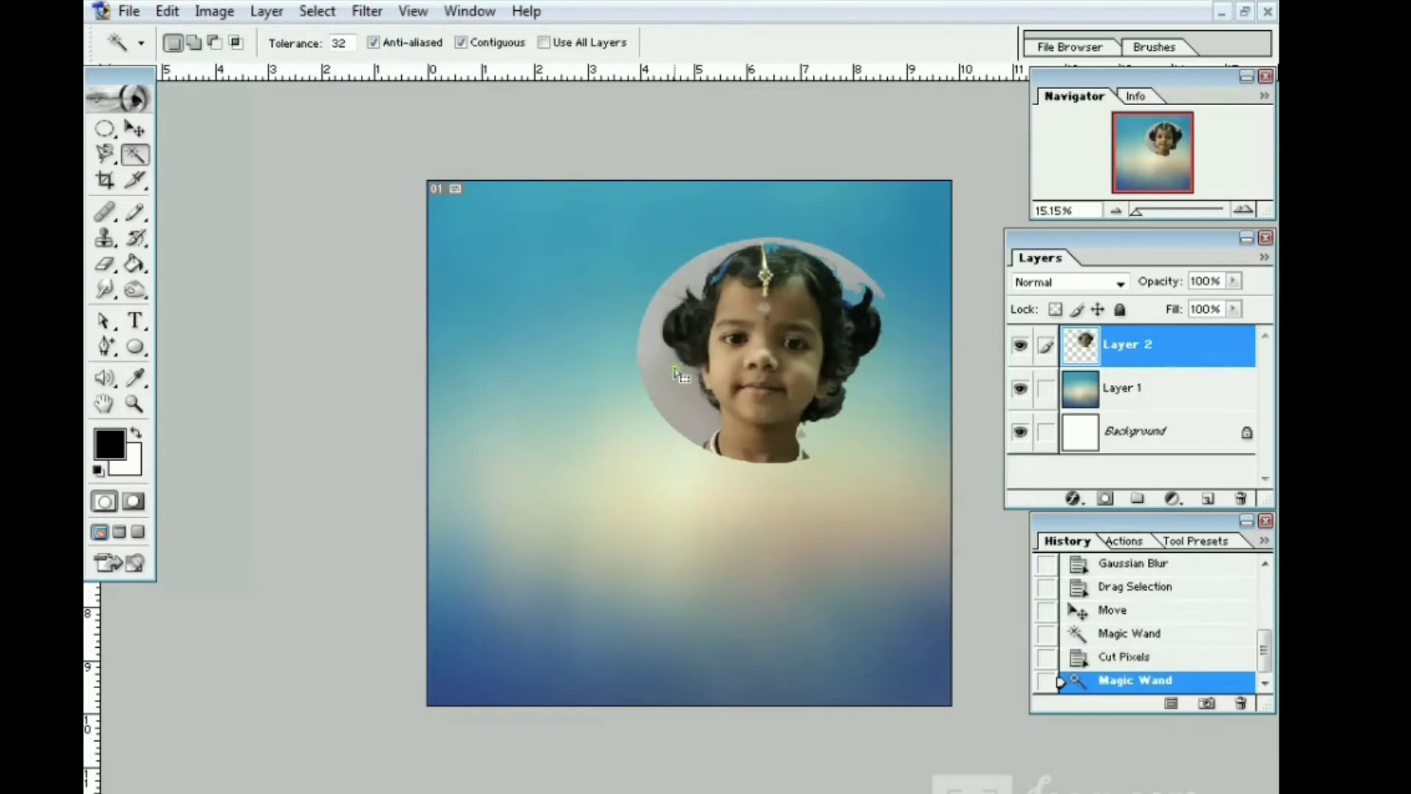
key("ctrl+x")
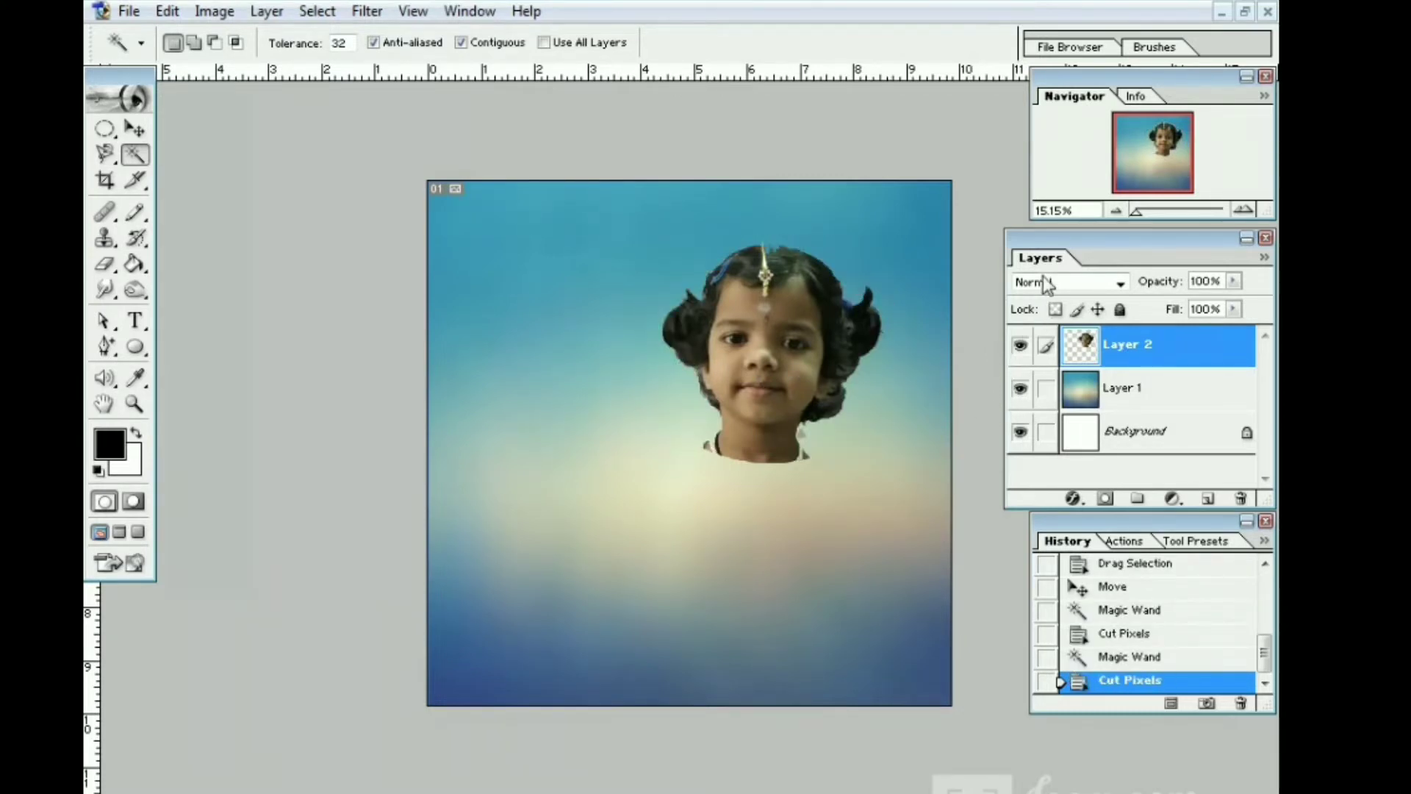
left_click(134, 128)
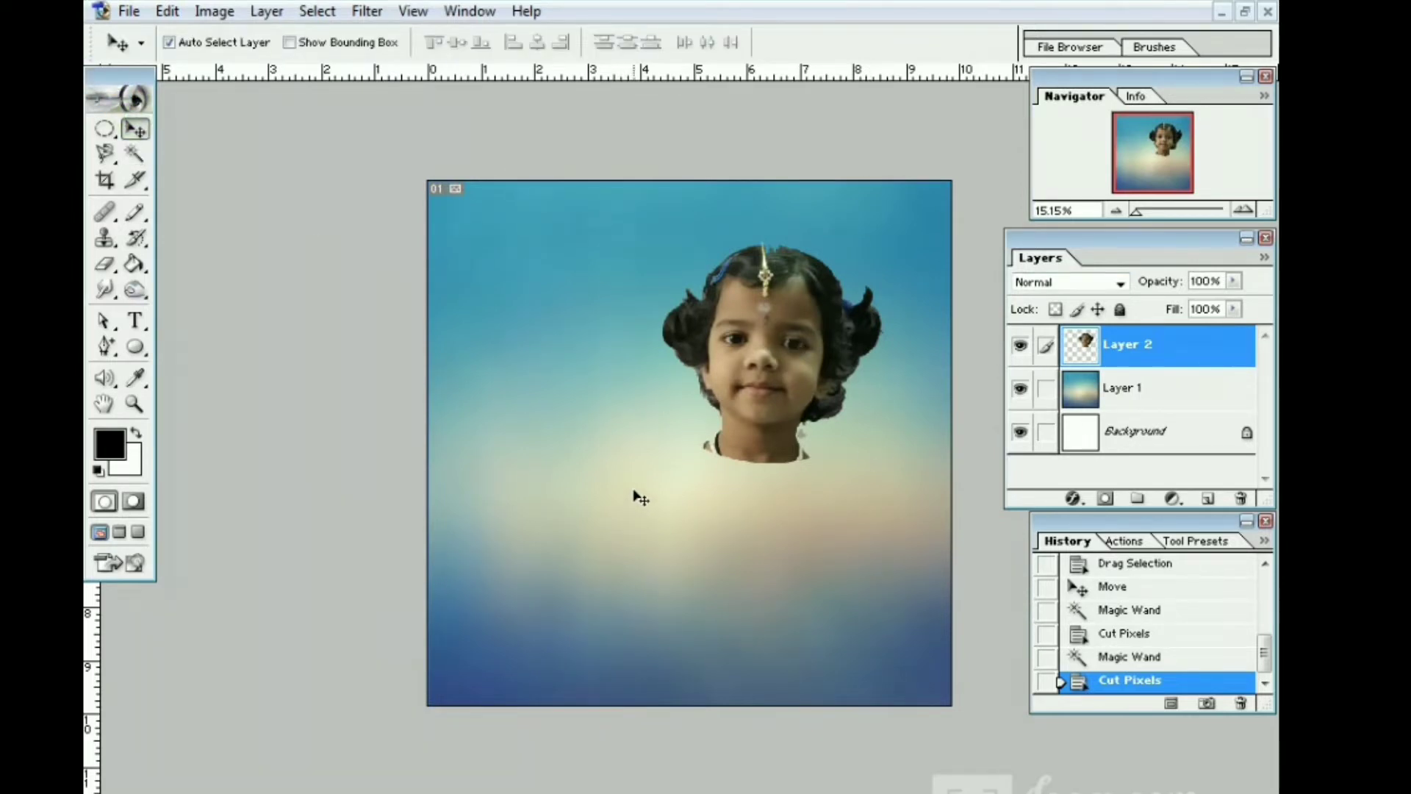
- Move the head to the upper left, tilt it about 13°, enlarge it, and set Overlay blending
key("ctrl+t")
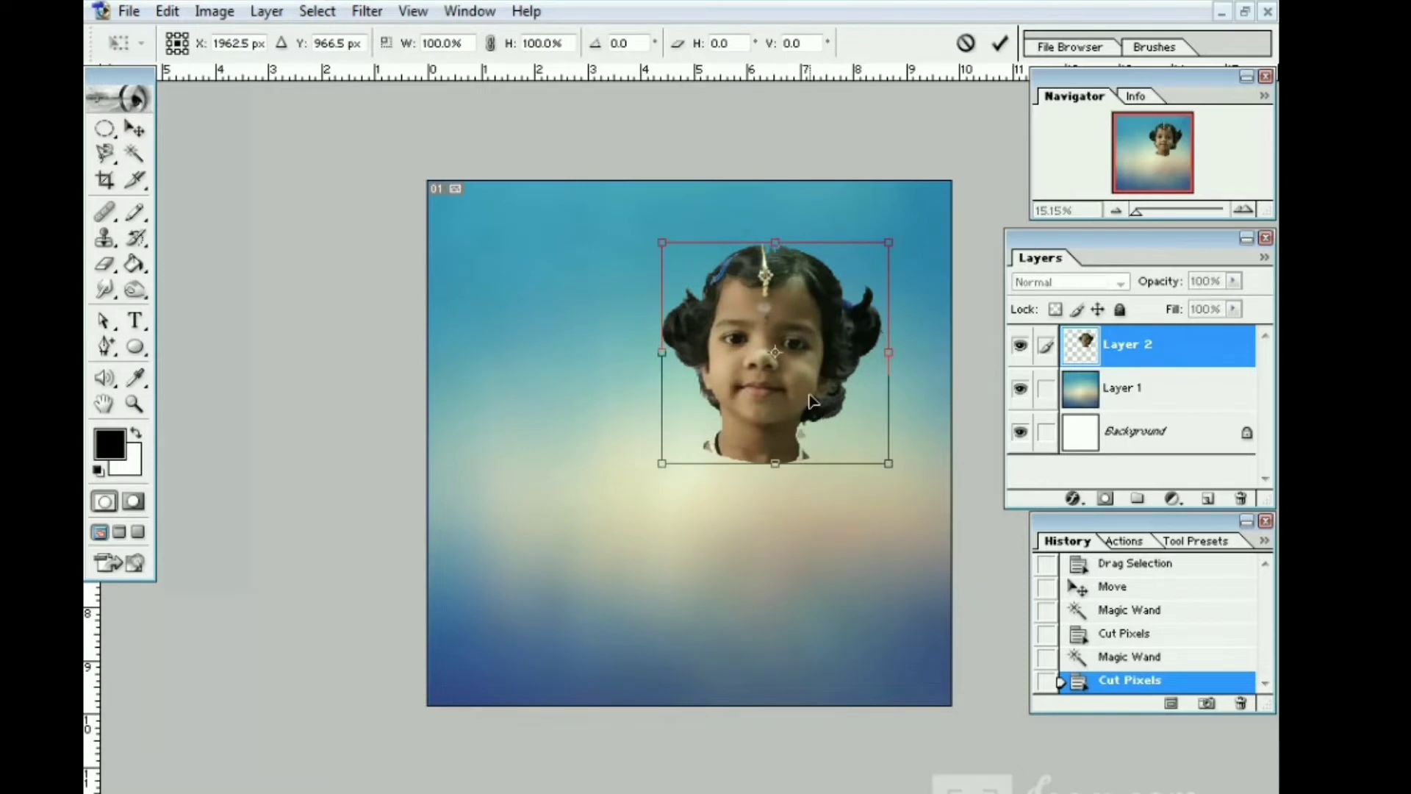
left_click_drag(811, 400, 631, 409)
left_click_drag(760, 381, 741, 345)
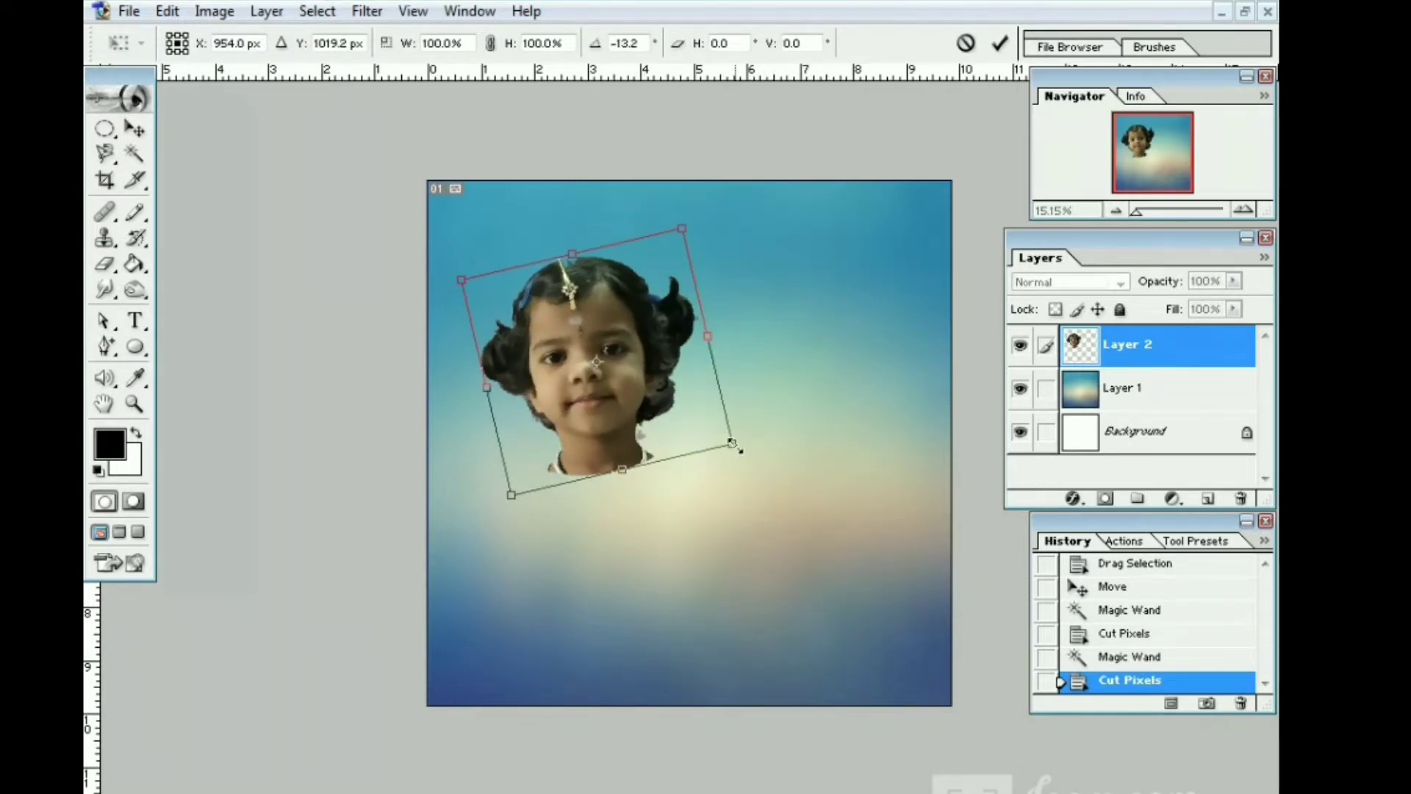
left_click_drag(732, 442, 740, 448)
left_click_drag(629, 432, 598, 408)
left_click(1000, 45)
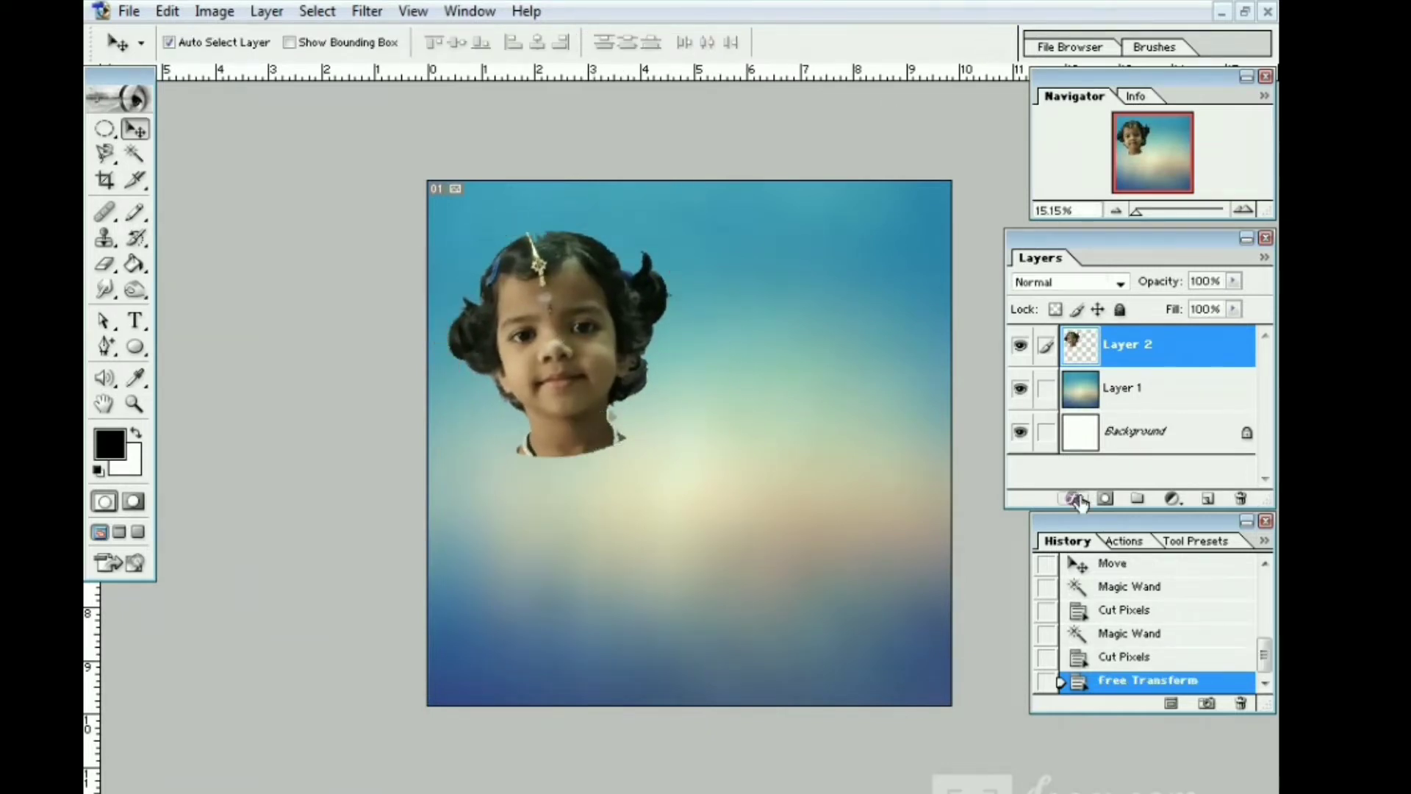
left_click(1119, 285)
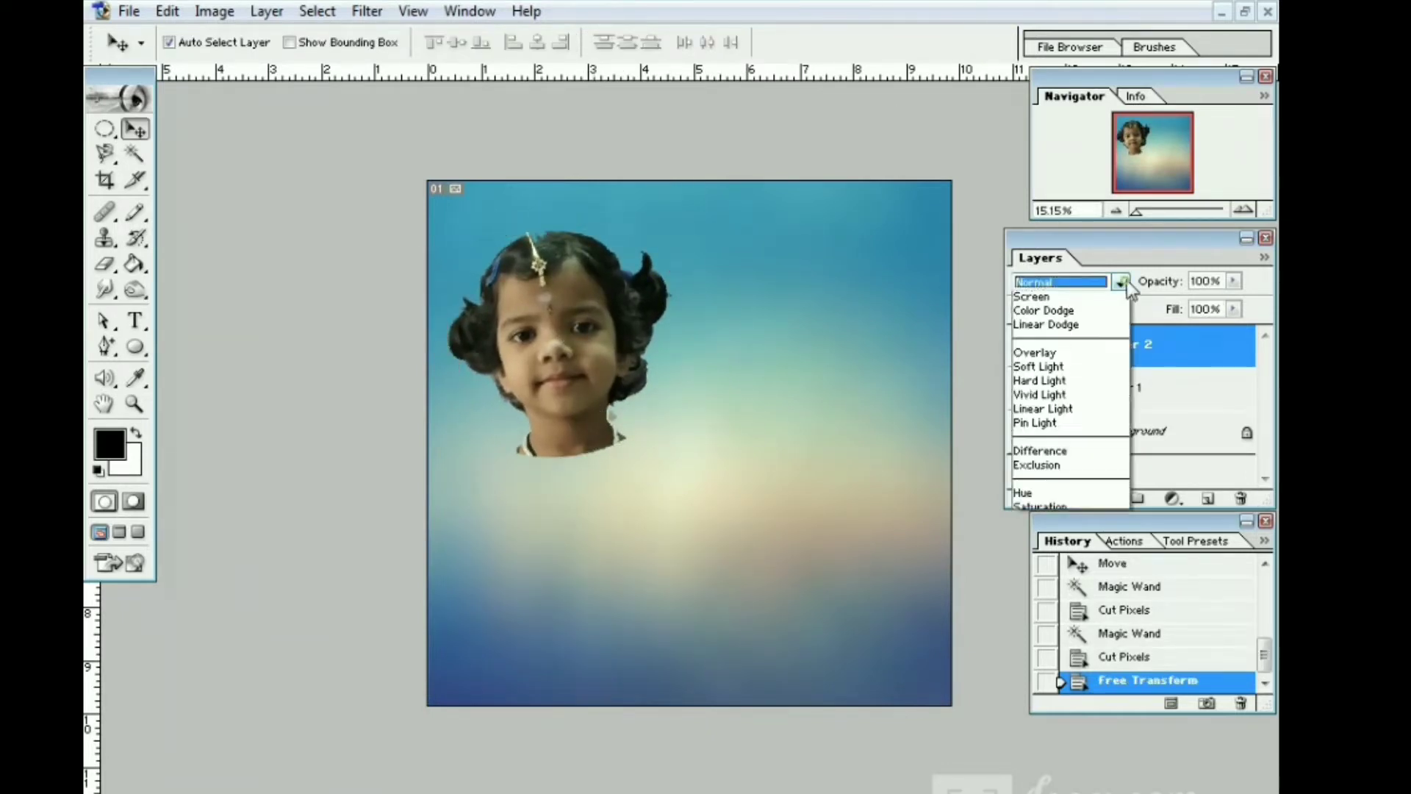
left_click(1027, 485)
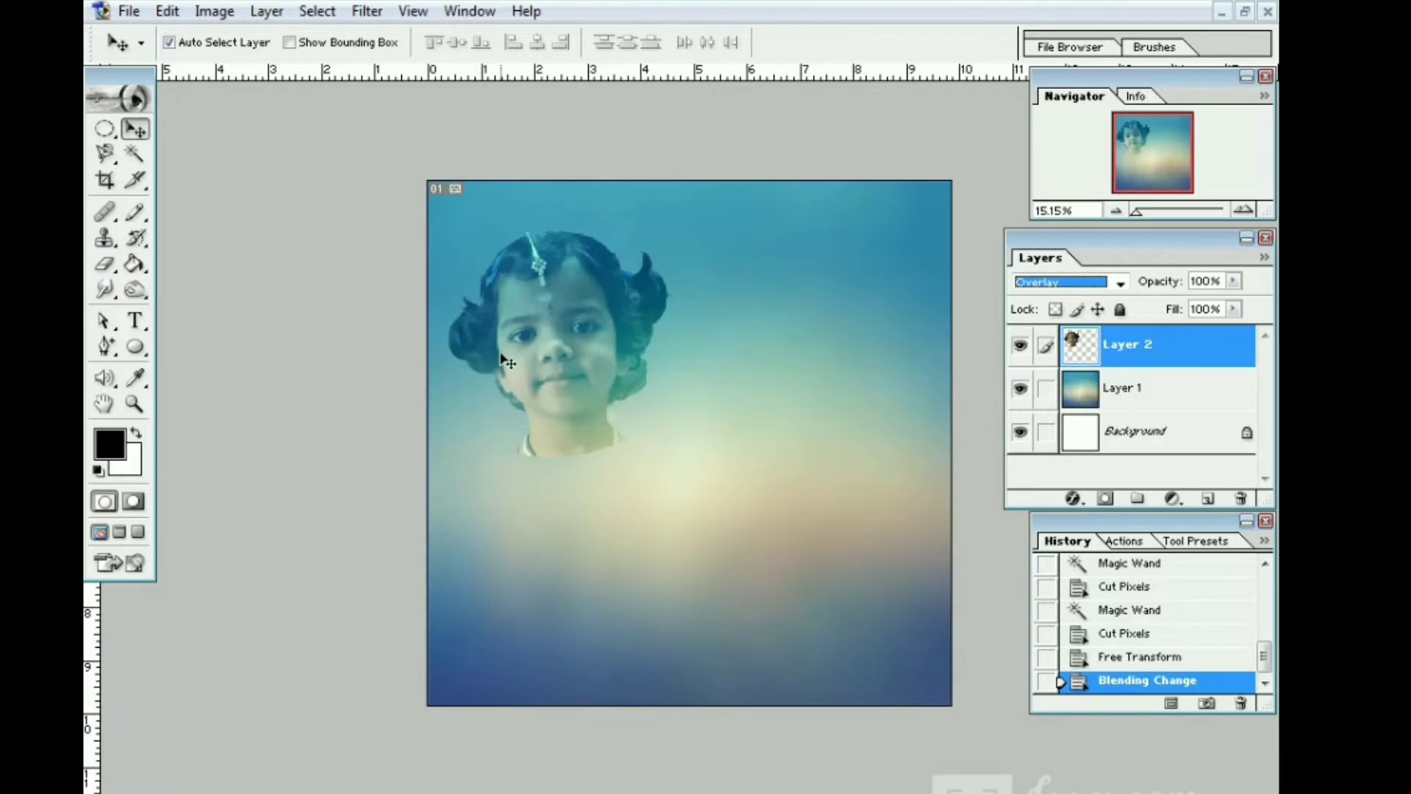
- Enlarge the head overlay to about 117% and tilt it slightly
key("ctrl+t")
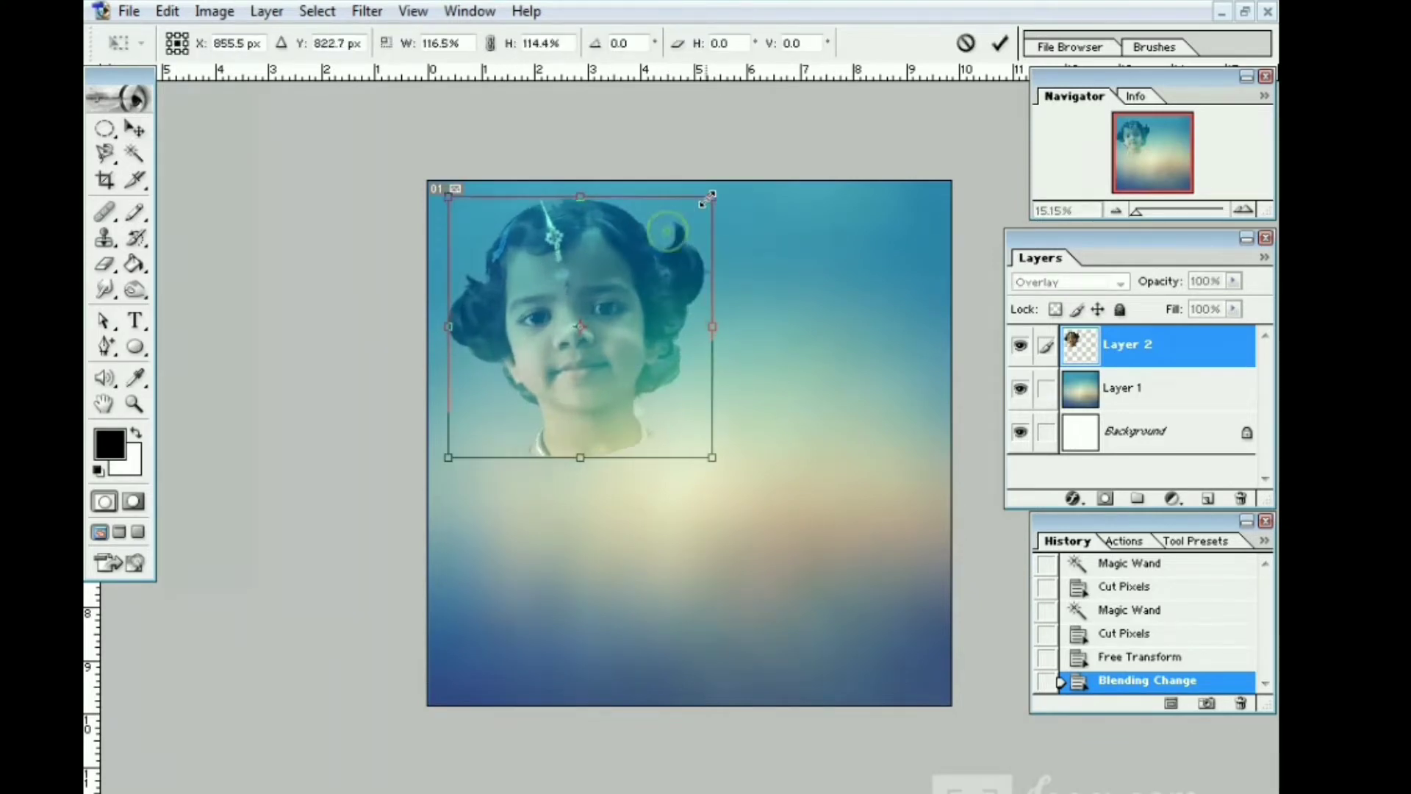
left_click_drag(667, 233, 710, 188)
left_click_drag(726, 317, 875, 160)
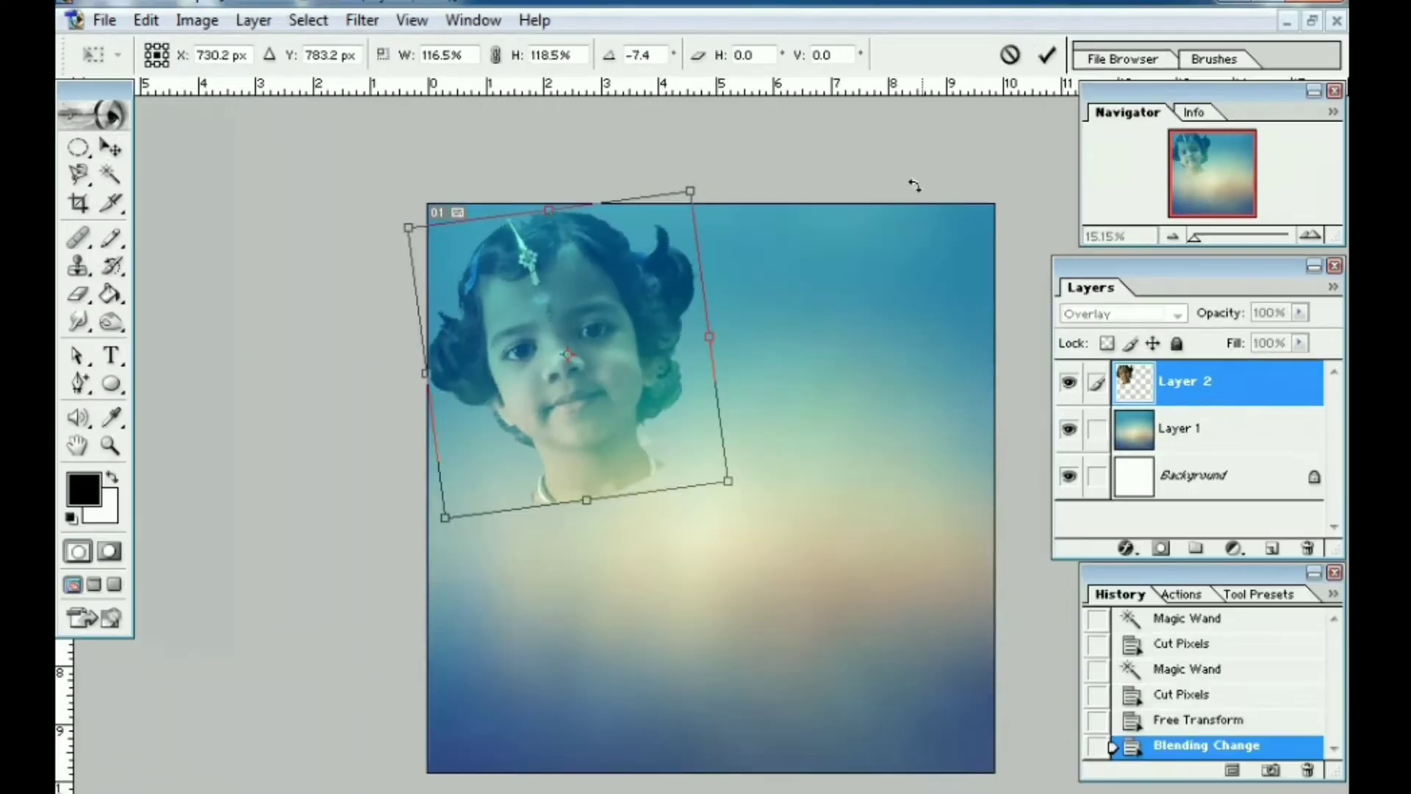
key("Return")
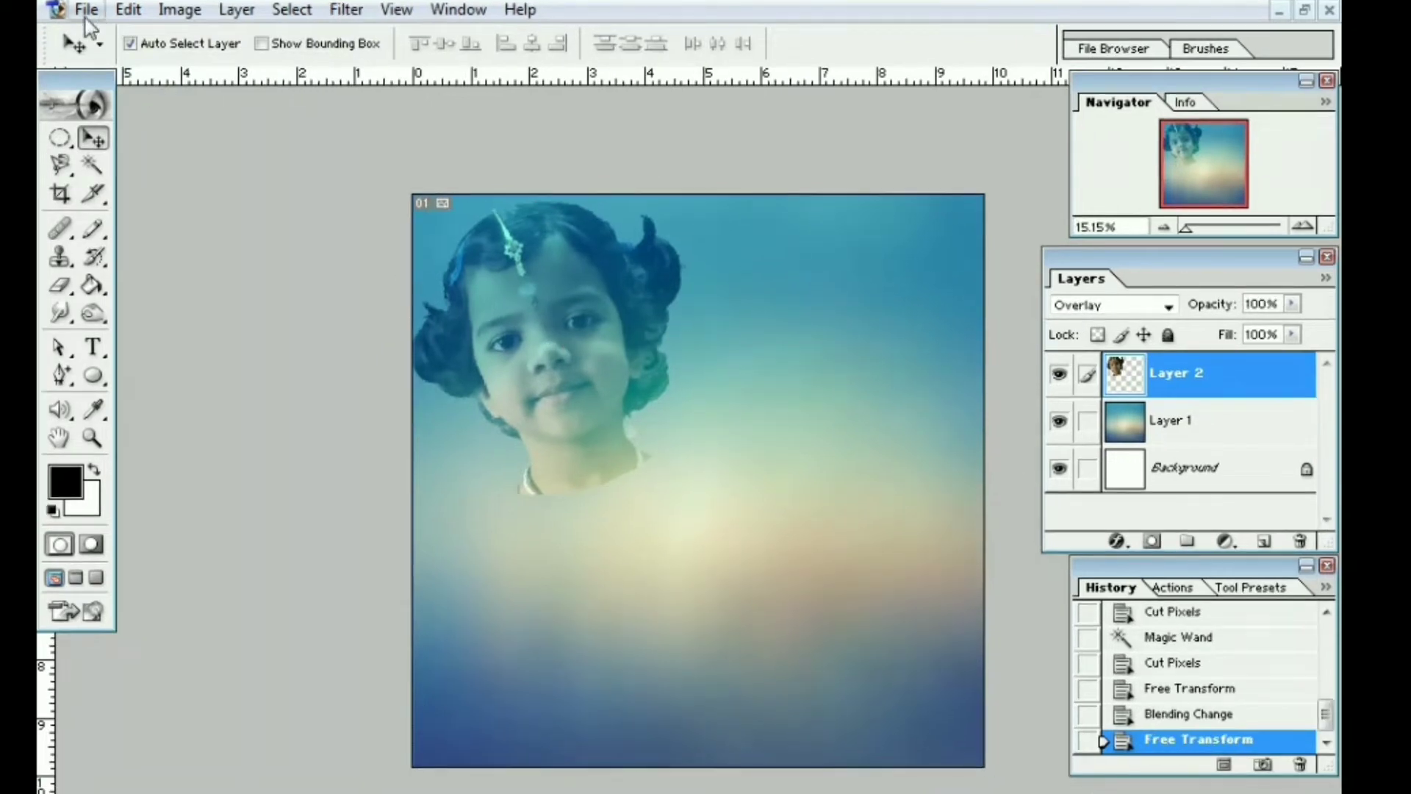
- Open the floral-dress girl photo IMG_20220327_153934.jpg
left_click(104, 20)
left_click(129, 66)
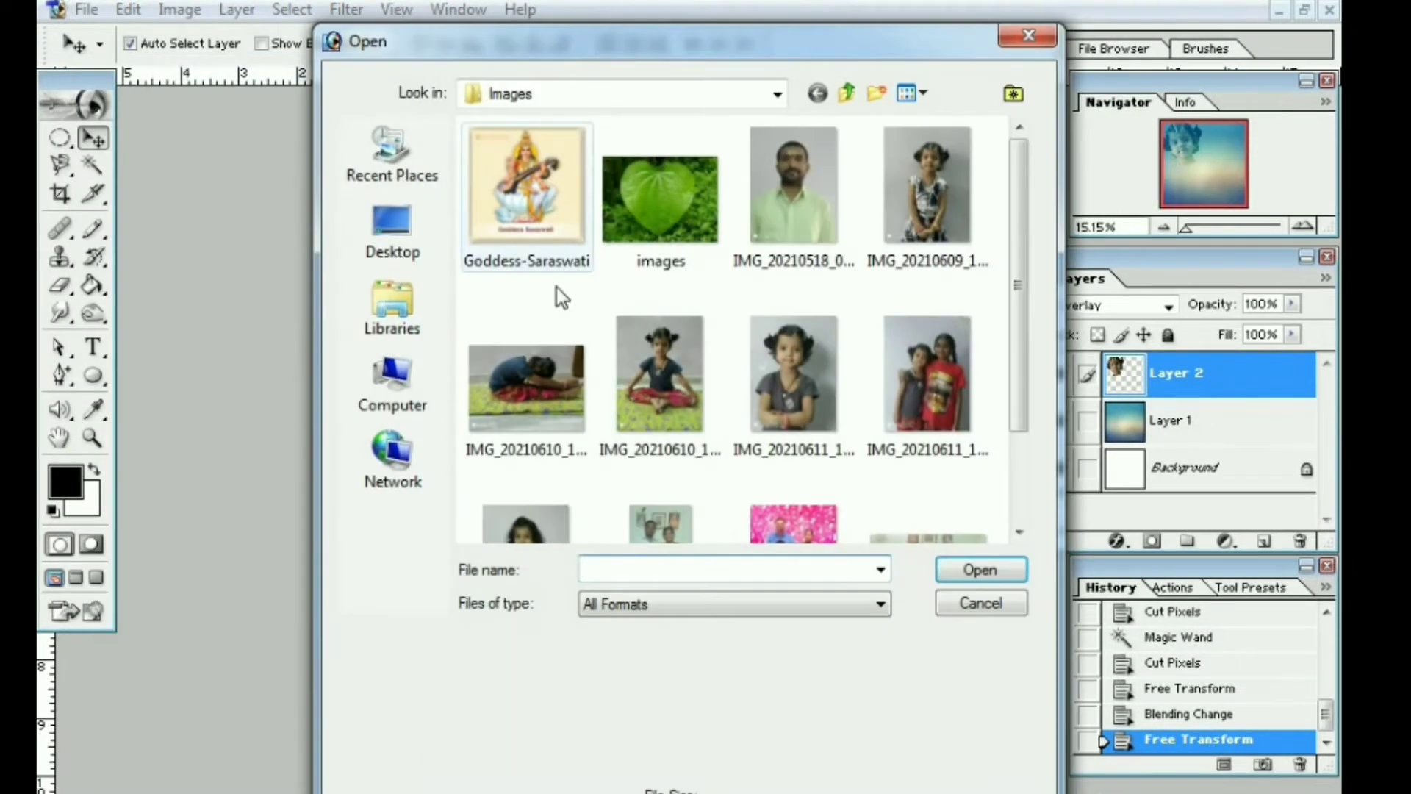
left_click_drag(1017, 285, 1018, 333)
left_click(526, 487)
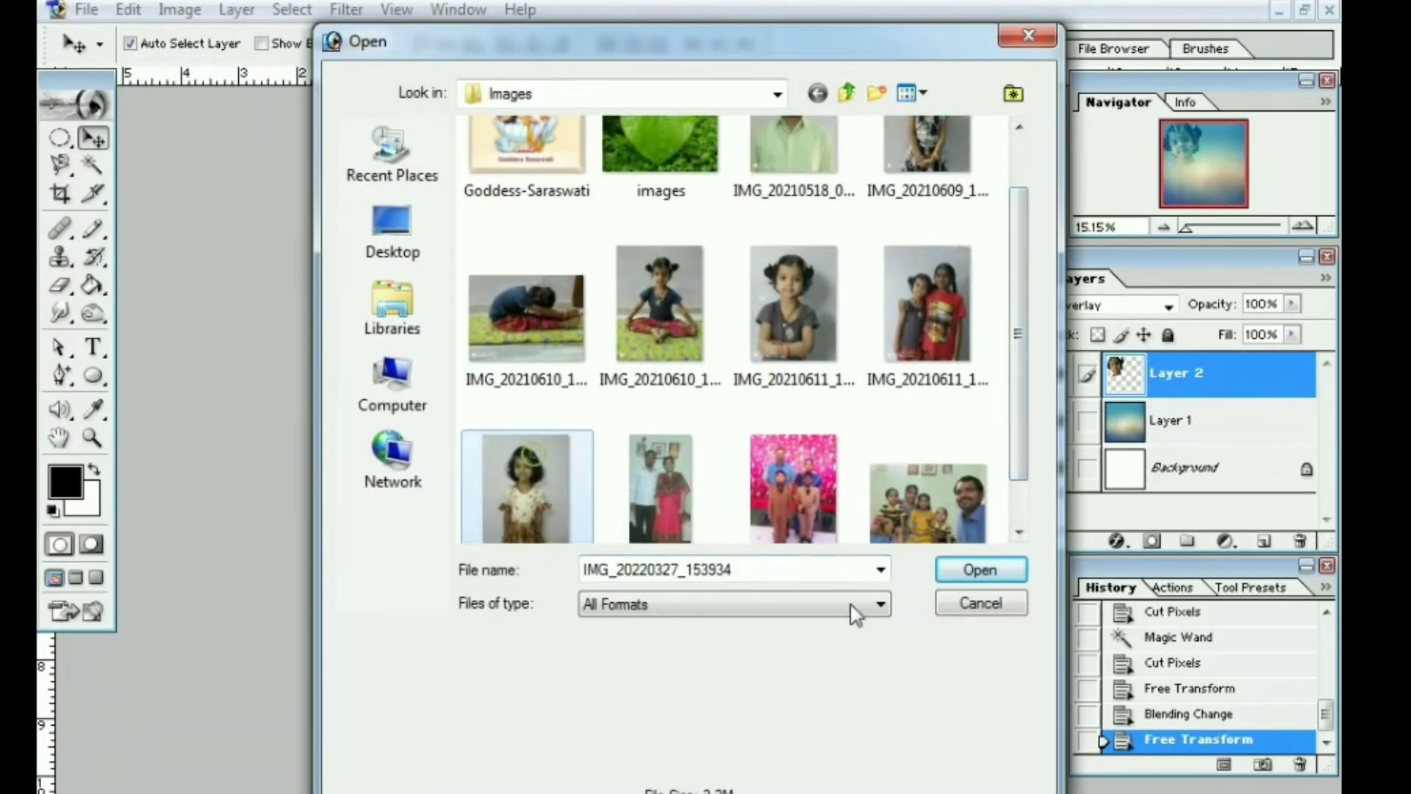
left_click(981, 570)
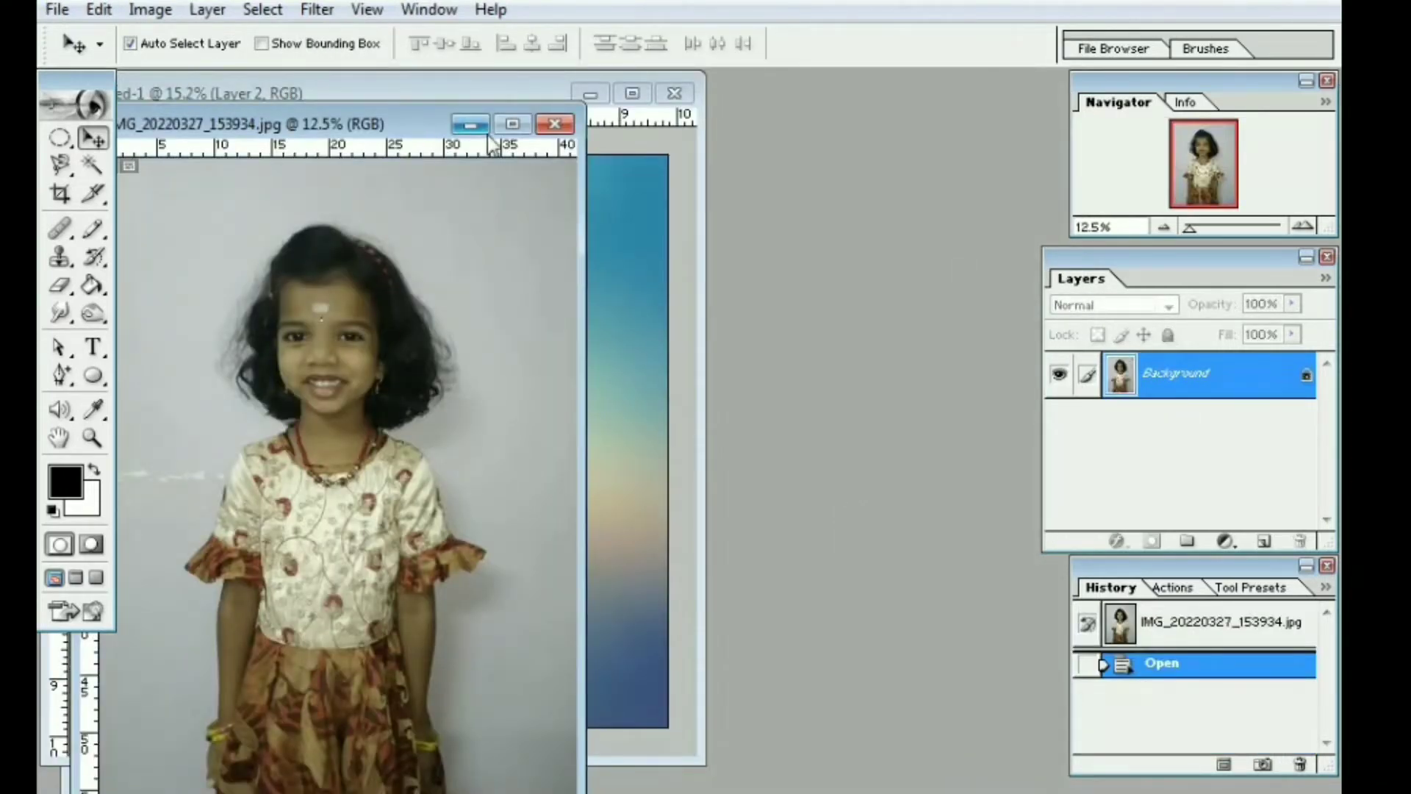
- Convert the photo's background to Layer 0 and cut away the grey wall around the girl
left_click(512, 124)
double_click(1195, 386)
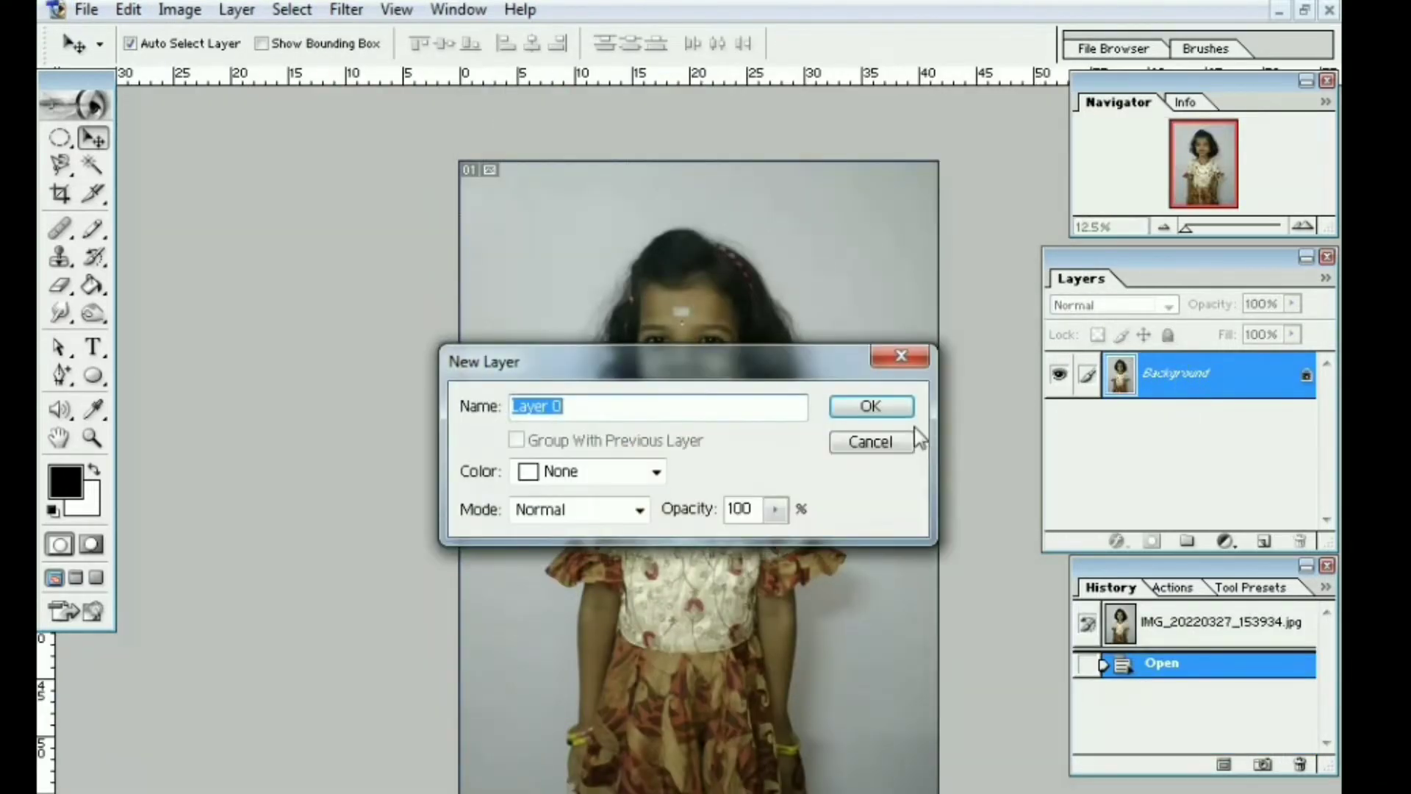
left_click(904, 409)
left_click(92, 165)
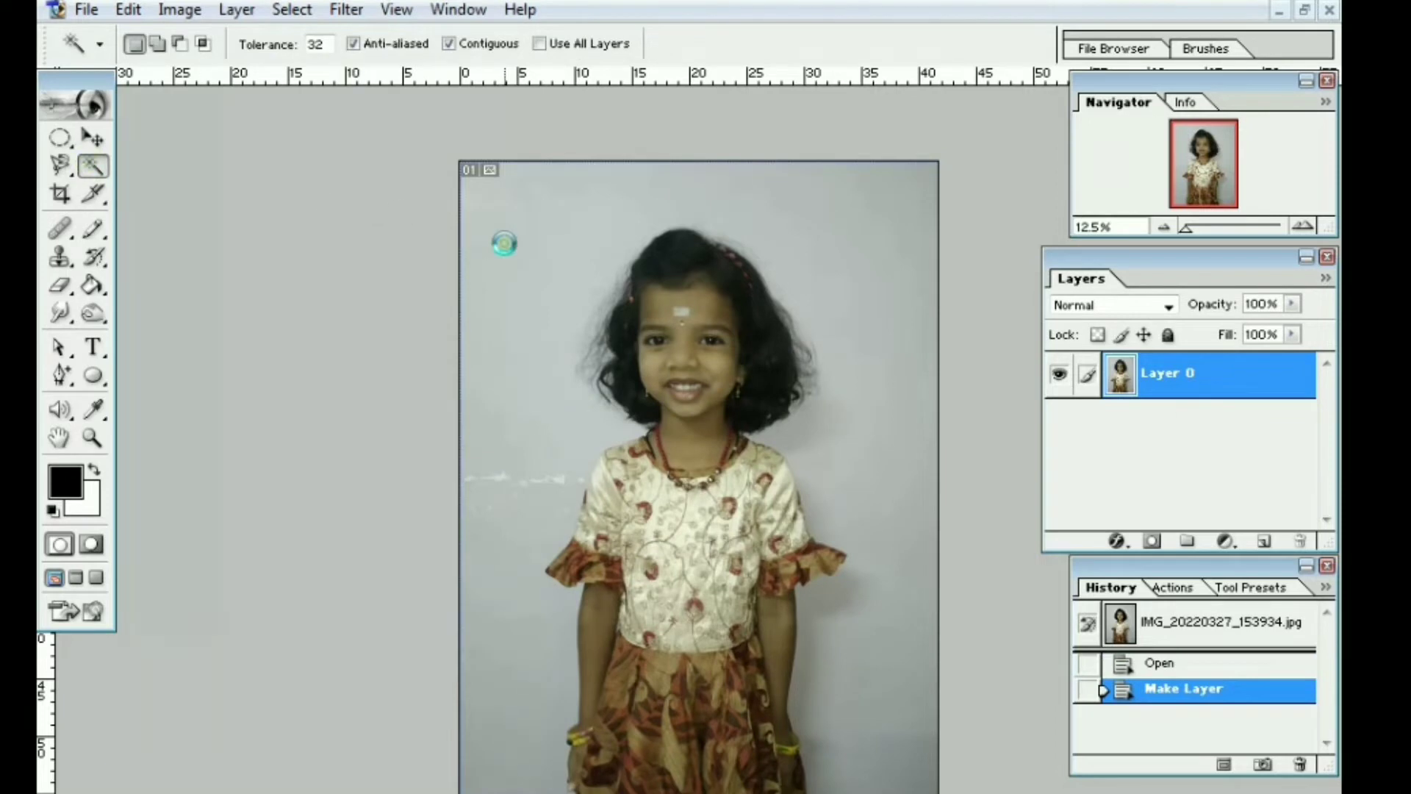
left_click(504, 243)
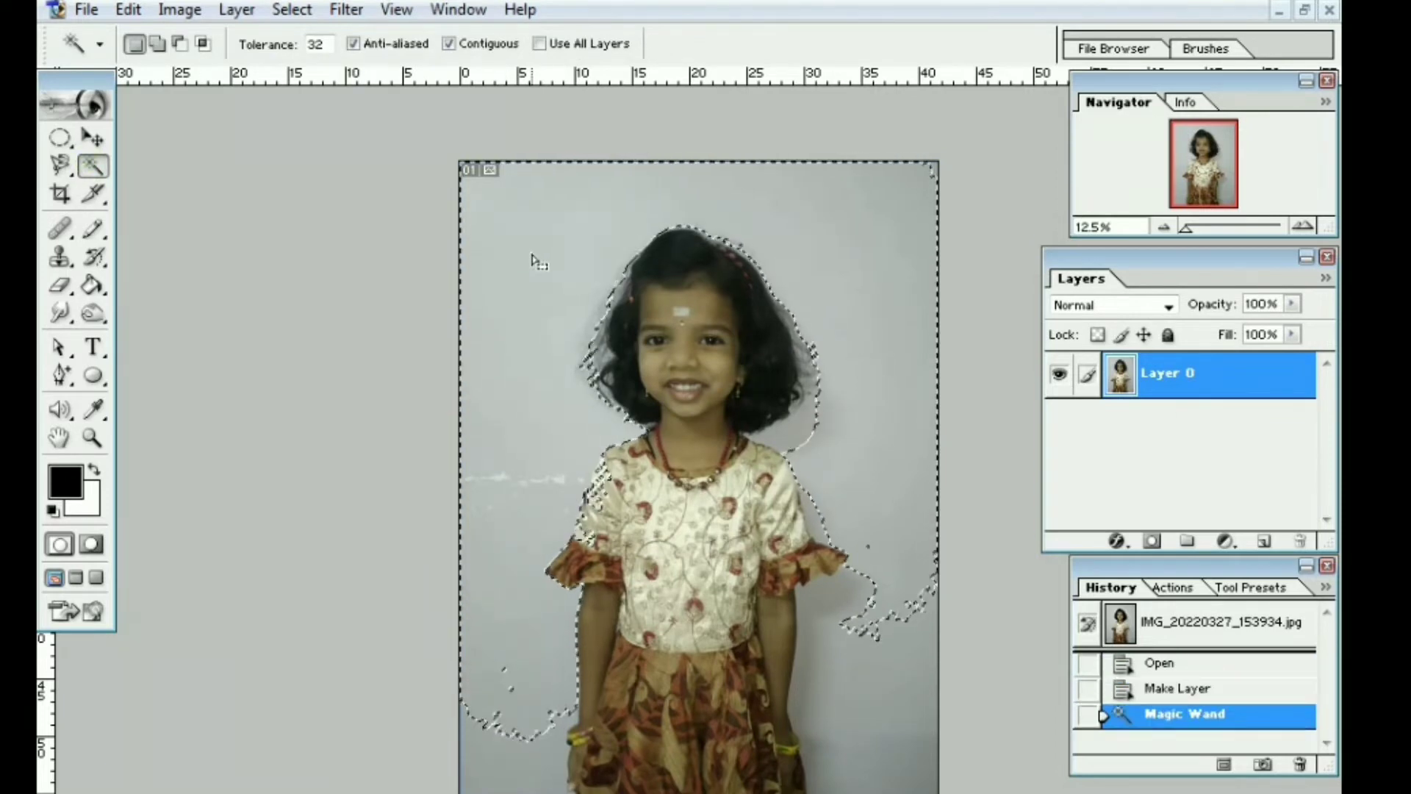
key("ctrl+x")
- Cut the leftover grey patches and shadows beside her arm and shoulder
left_click(910, 729)
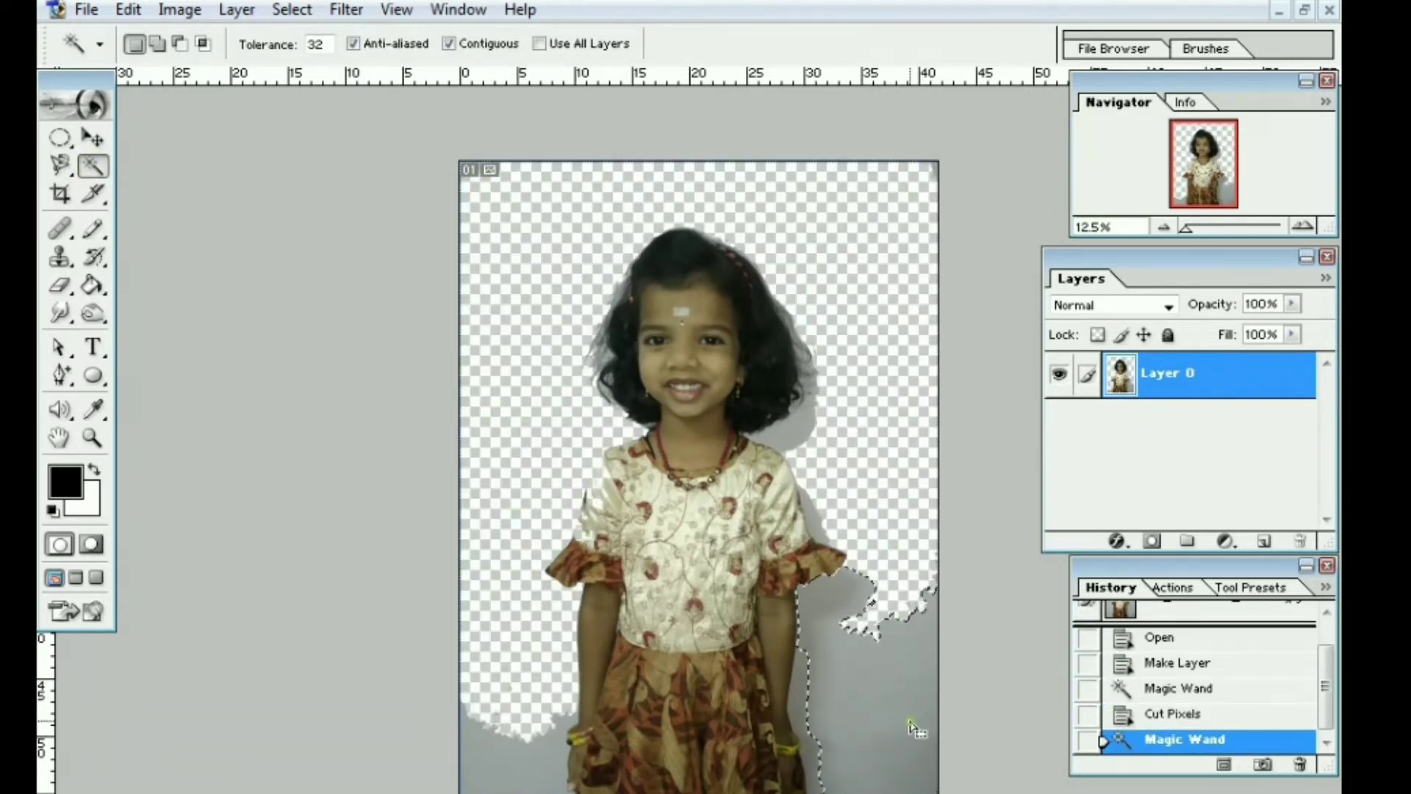
key("ctrl+x")
left_click(522, 751)
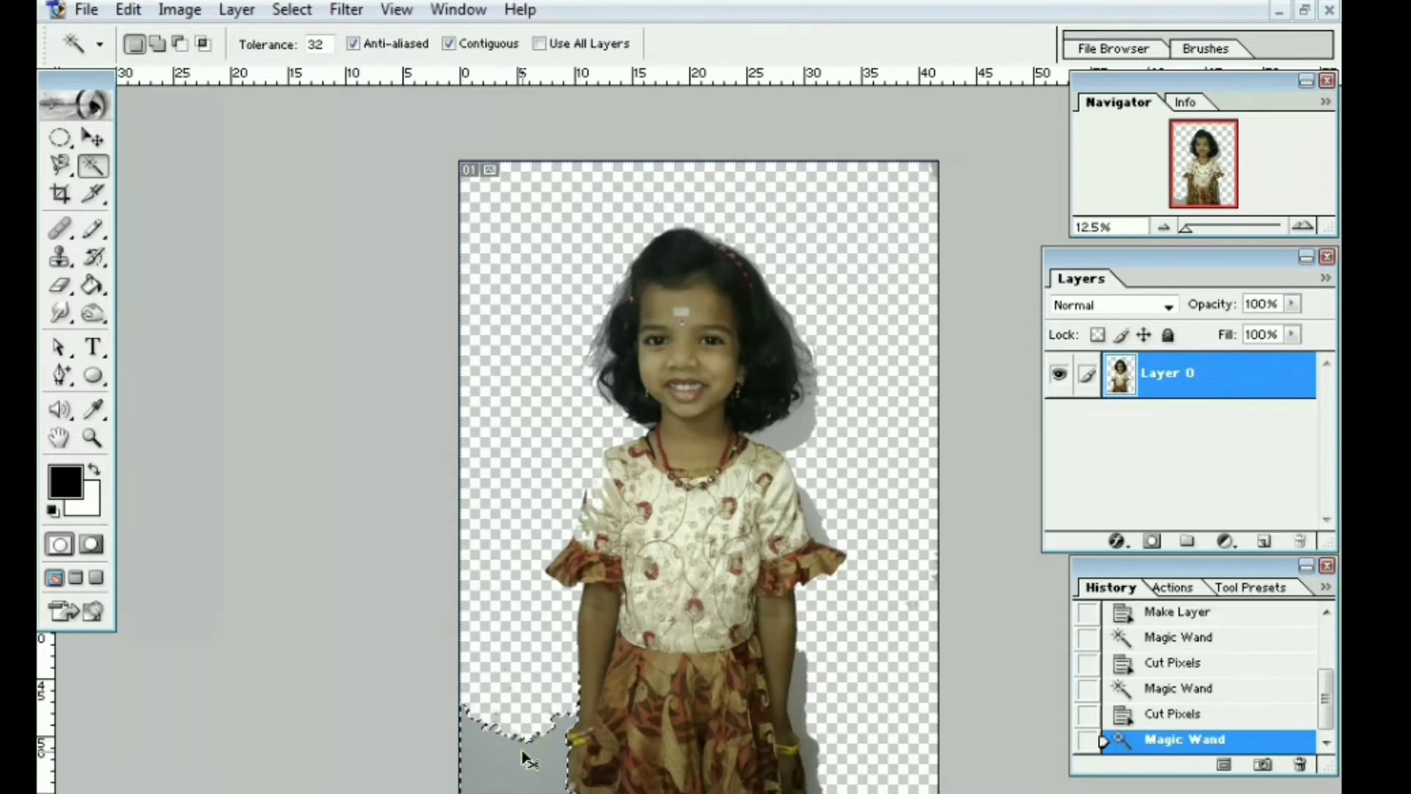
key("ctrl+x")
left_click(790, 713)
key("ctrl+x")
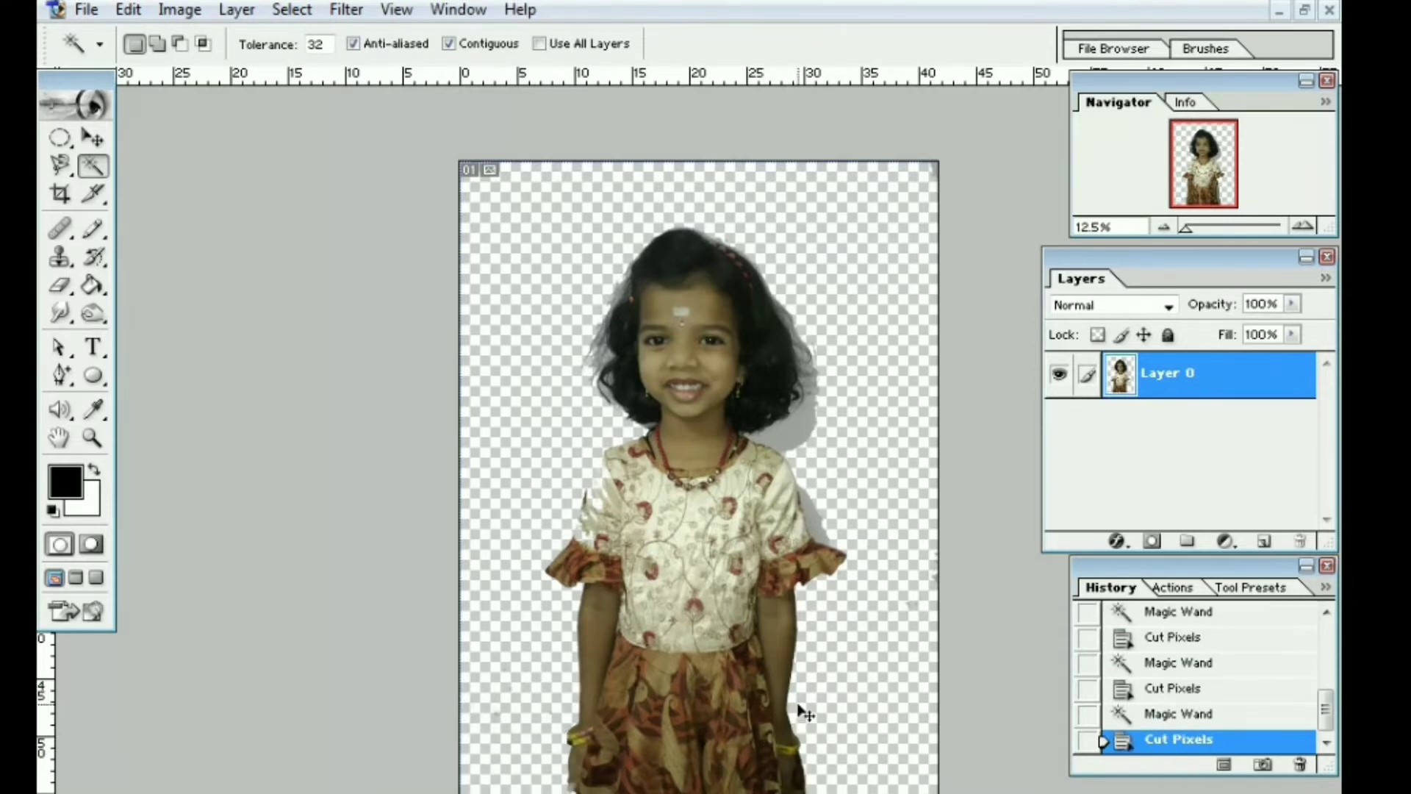
left_click(793, 437)
key("ctrl+x")
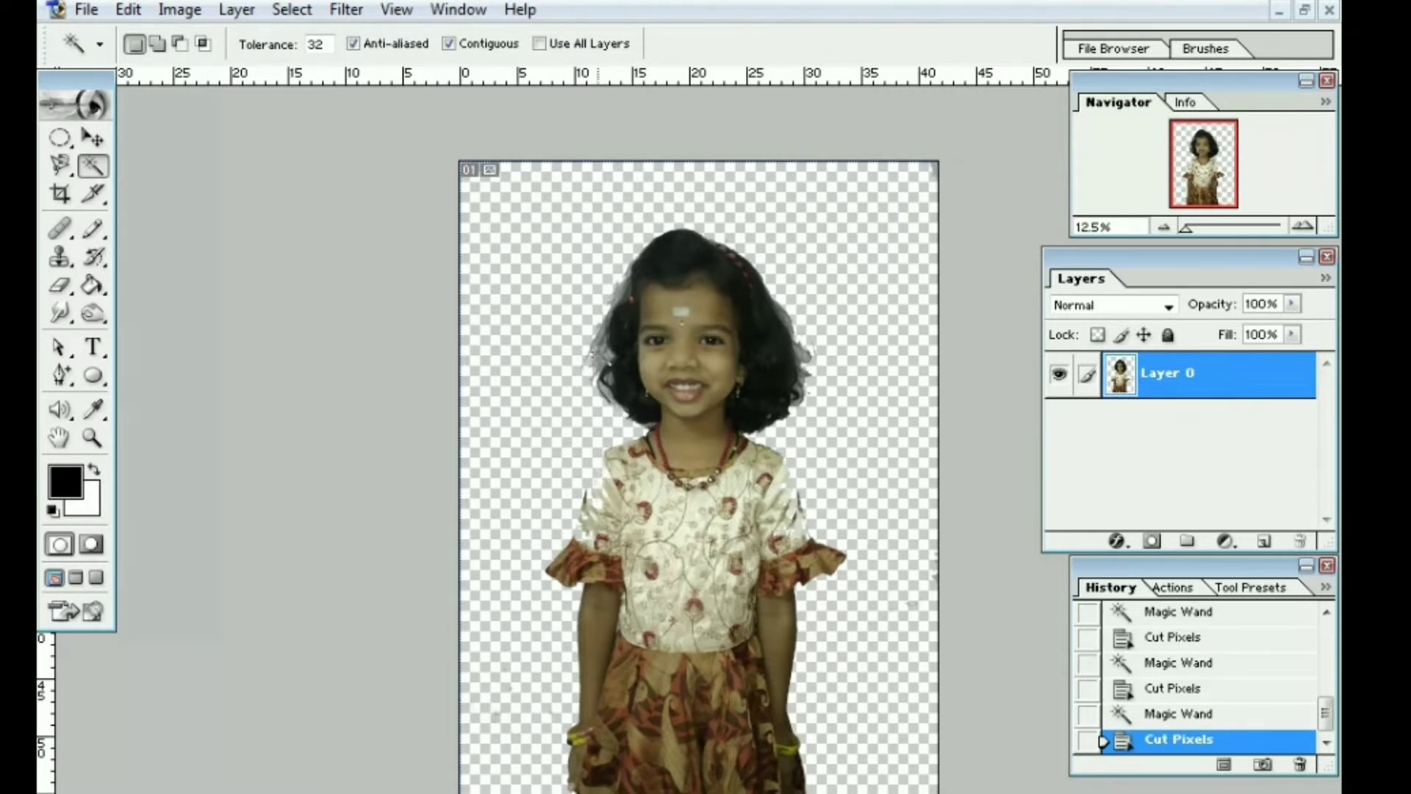
- Remove the grey fringes along both edges of the girl's hair
left_click(614, 357)
key("ctrl+x")
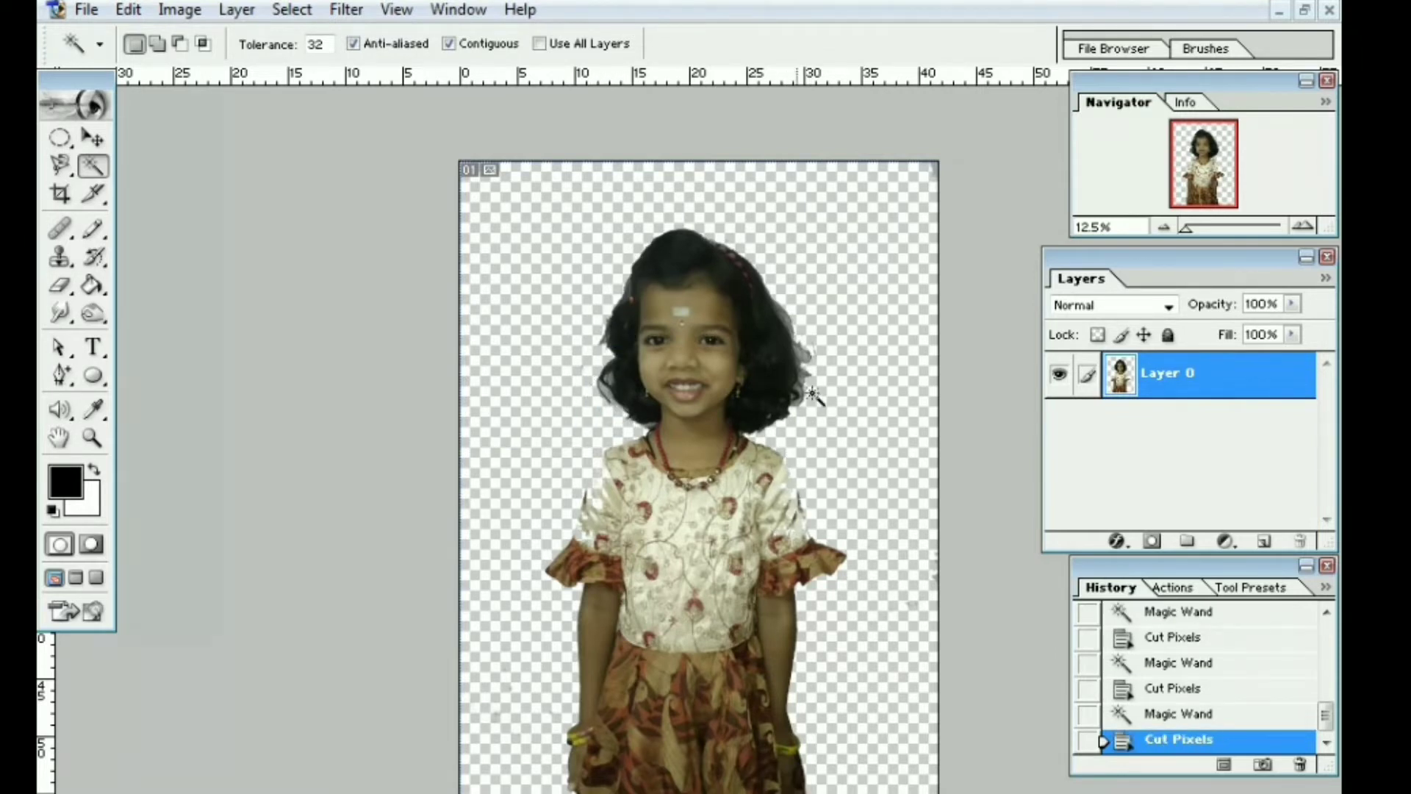
left_click(593, 479)
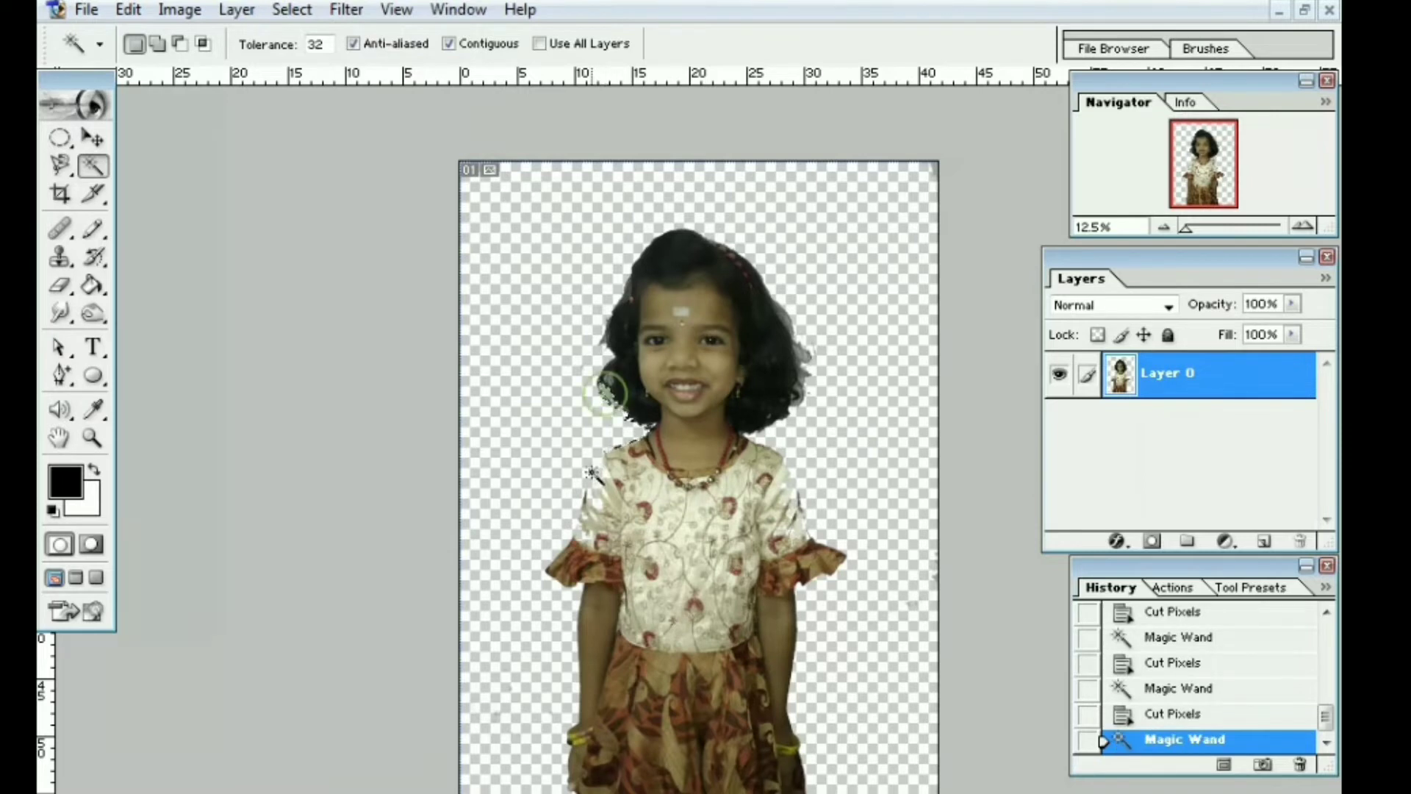
key("ctrl+x")
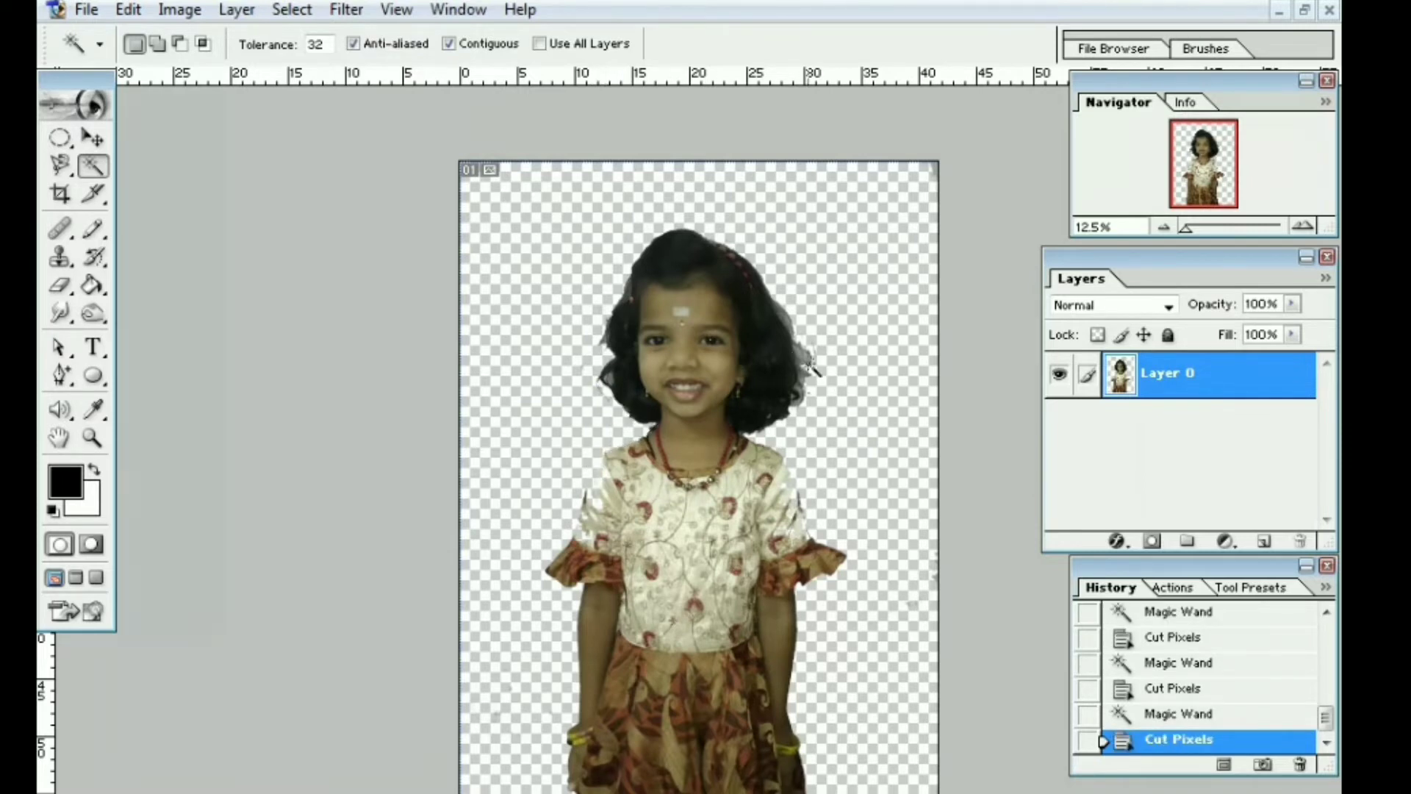
left_click(811, 359)
key("ctrl+x")
- Drag the floral-dress girl into Untitled-1 as Layer 3 and position her at the right
left_click(1305, 10)
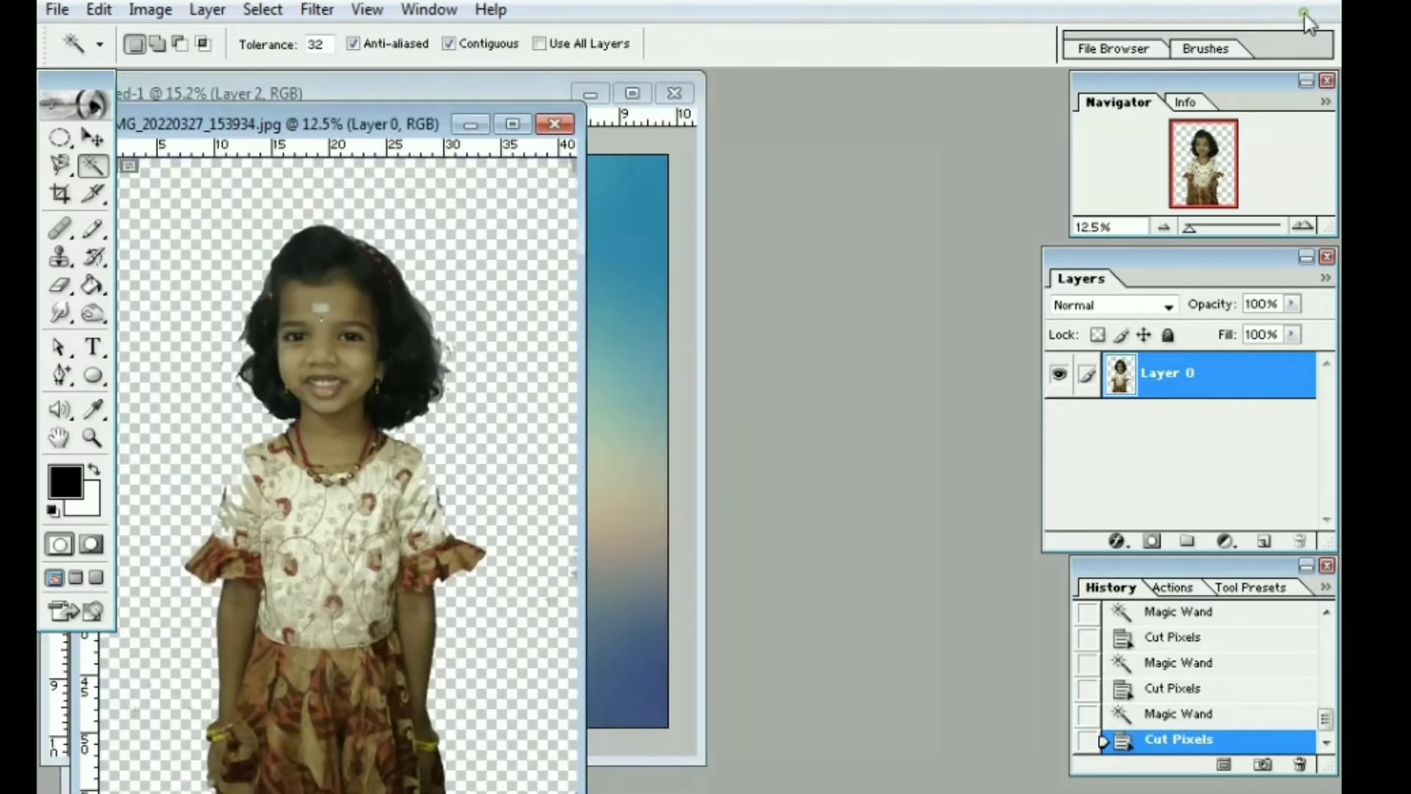
left_click(92, 138)
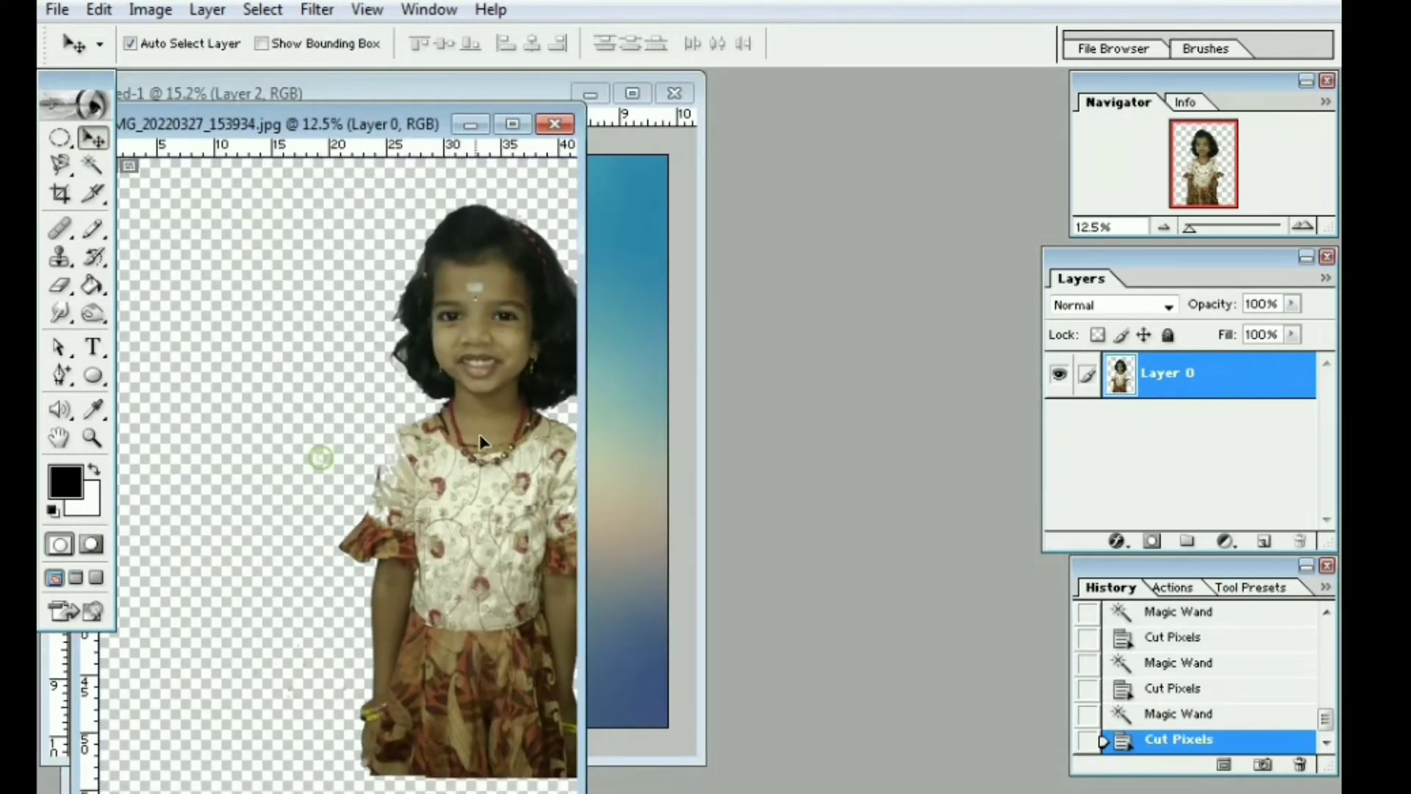
left_click_drag(324, 462, 621, 434)
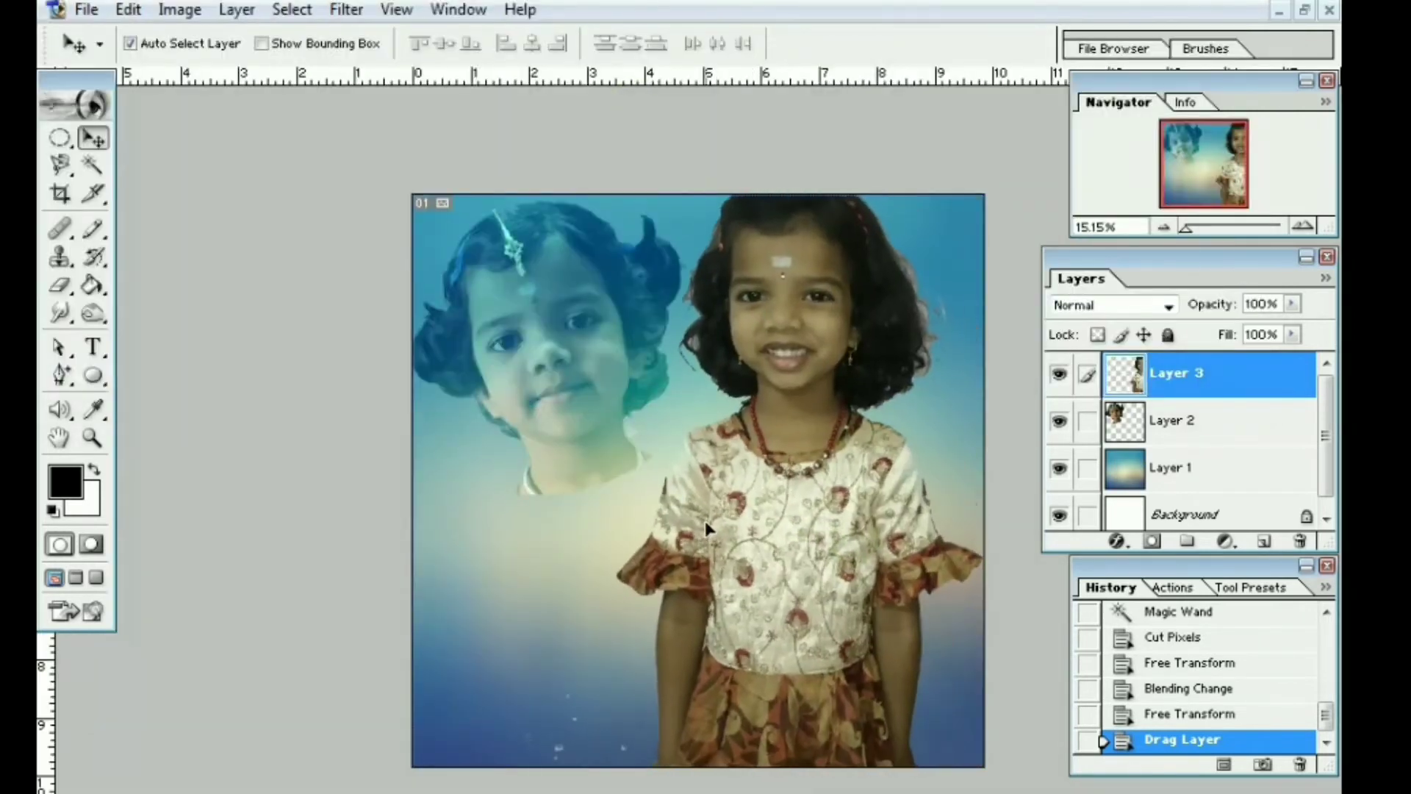
left_click_drag(704, 521, 695, 518)
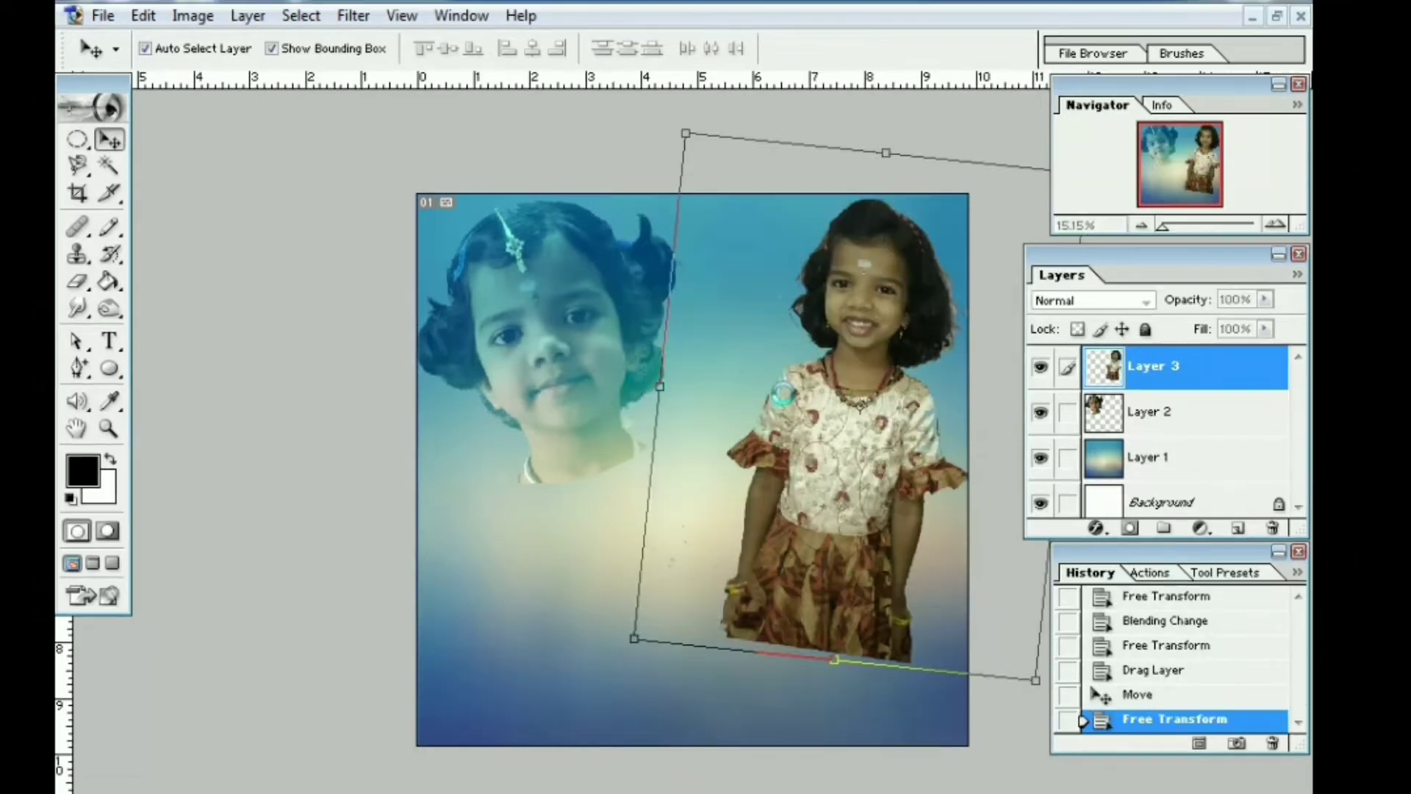
left_click(376, 49)
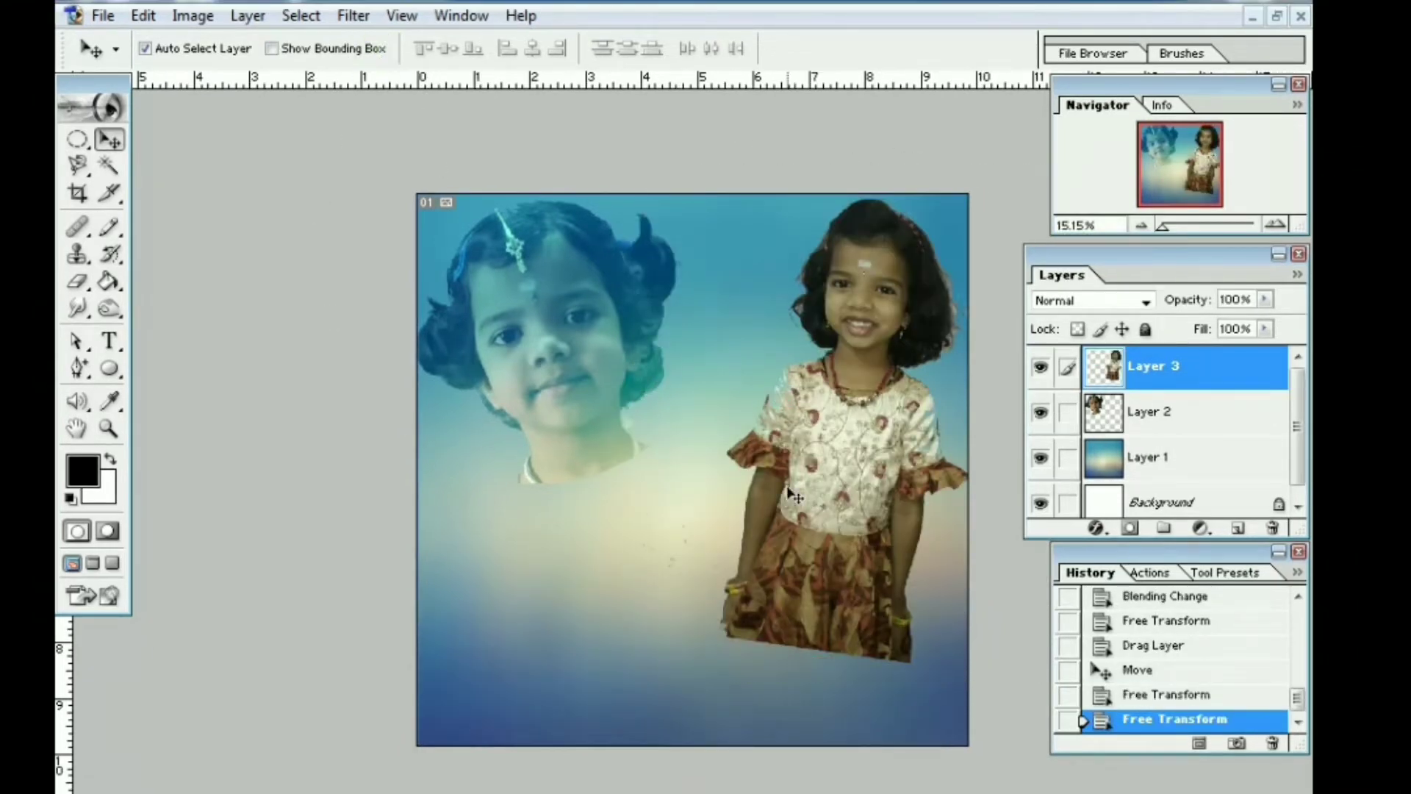
left_click_drag(799, 559, 789, 571)
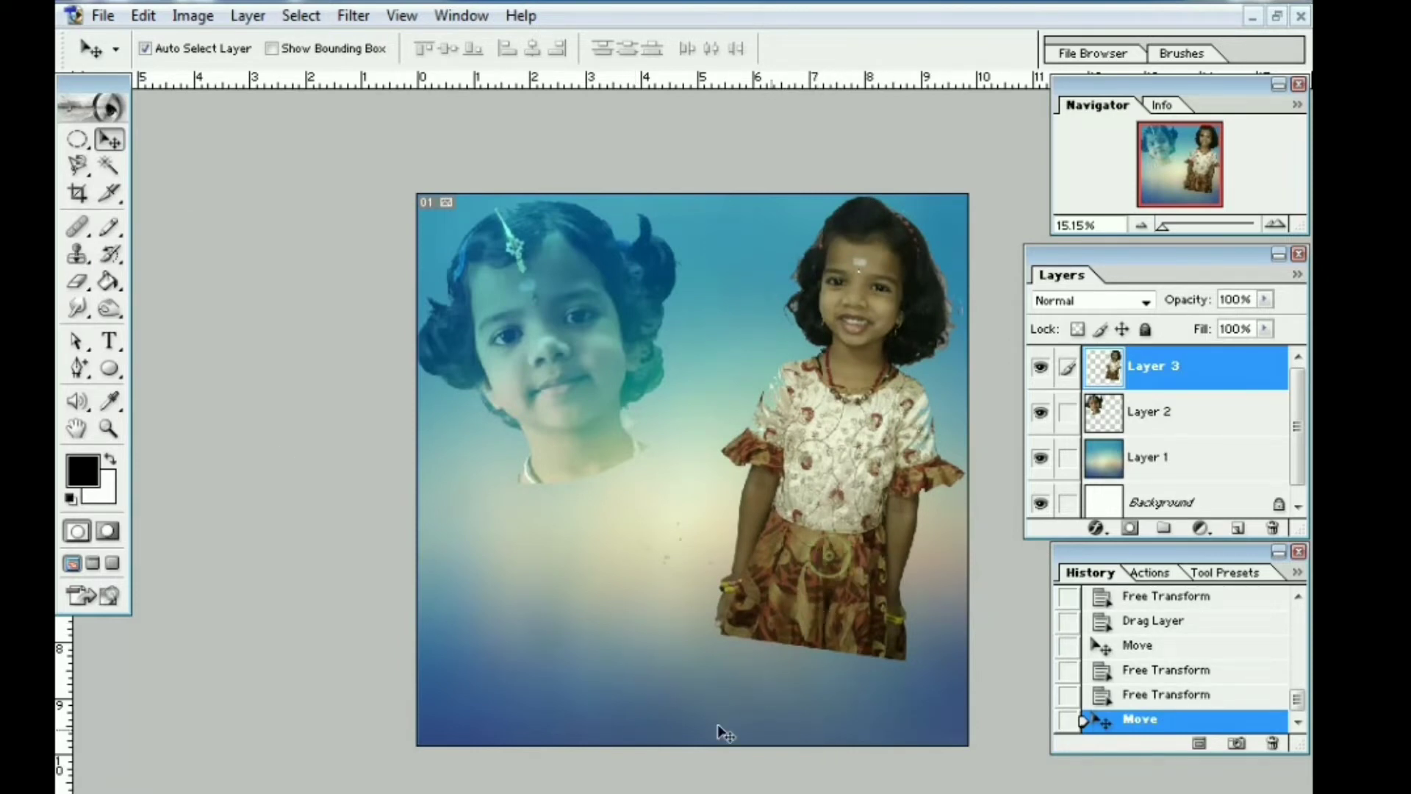
- Softly erase the bottom of the girl's dress with a soft Eraser brush
left_click(77, 281)
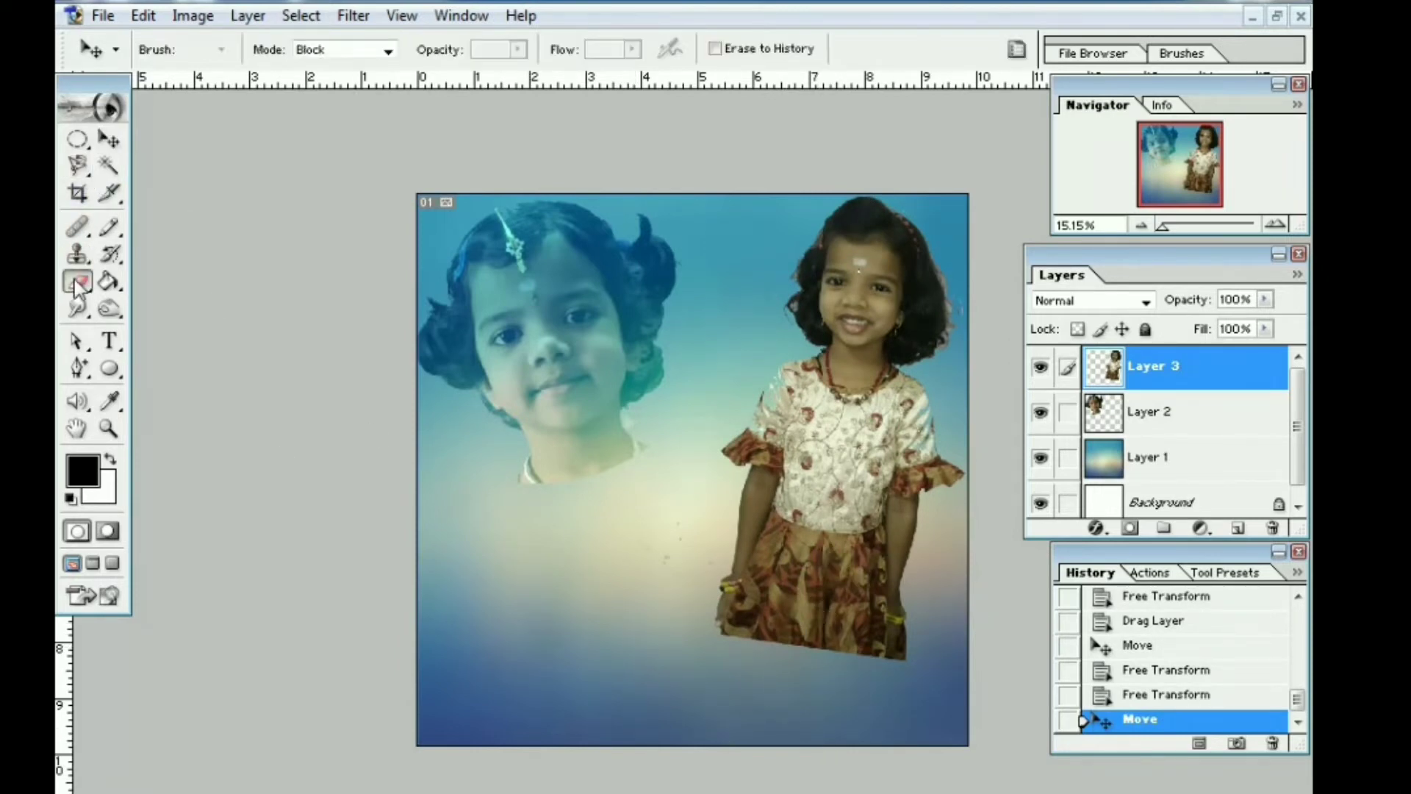
left_click(220, 49)
left_click_drag(720, 614, 851, 638)
left_click_drag(824, 587, 852, 575)
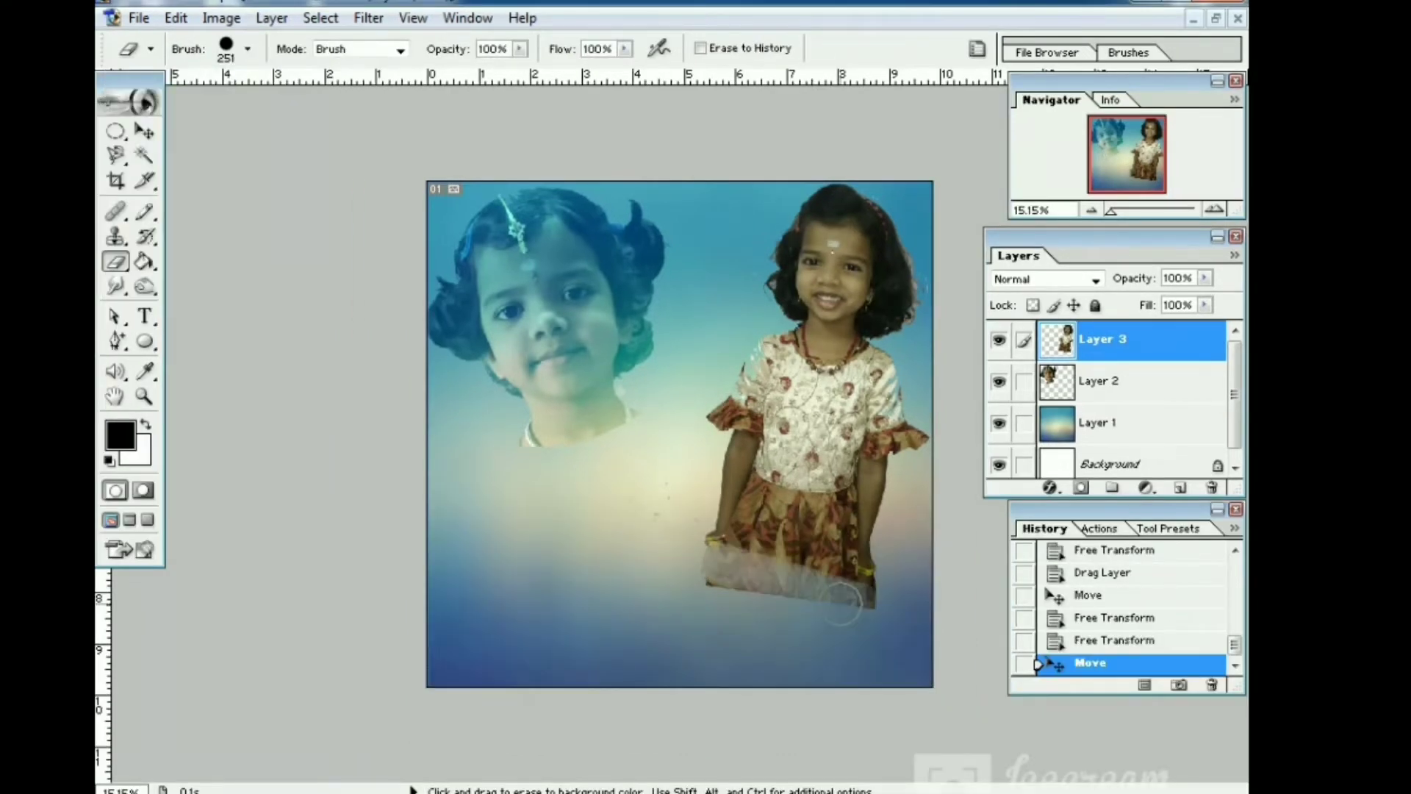
mouse_move(693, 565)
left_mouse_down()
mouse_move(838, 581)
mouse_move(877, 603)
left_mouse_up()
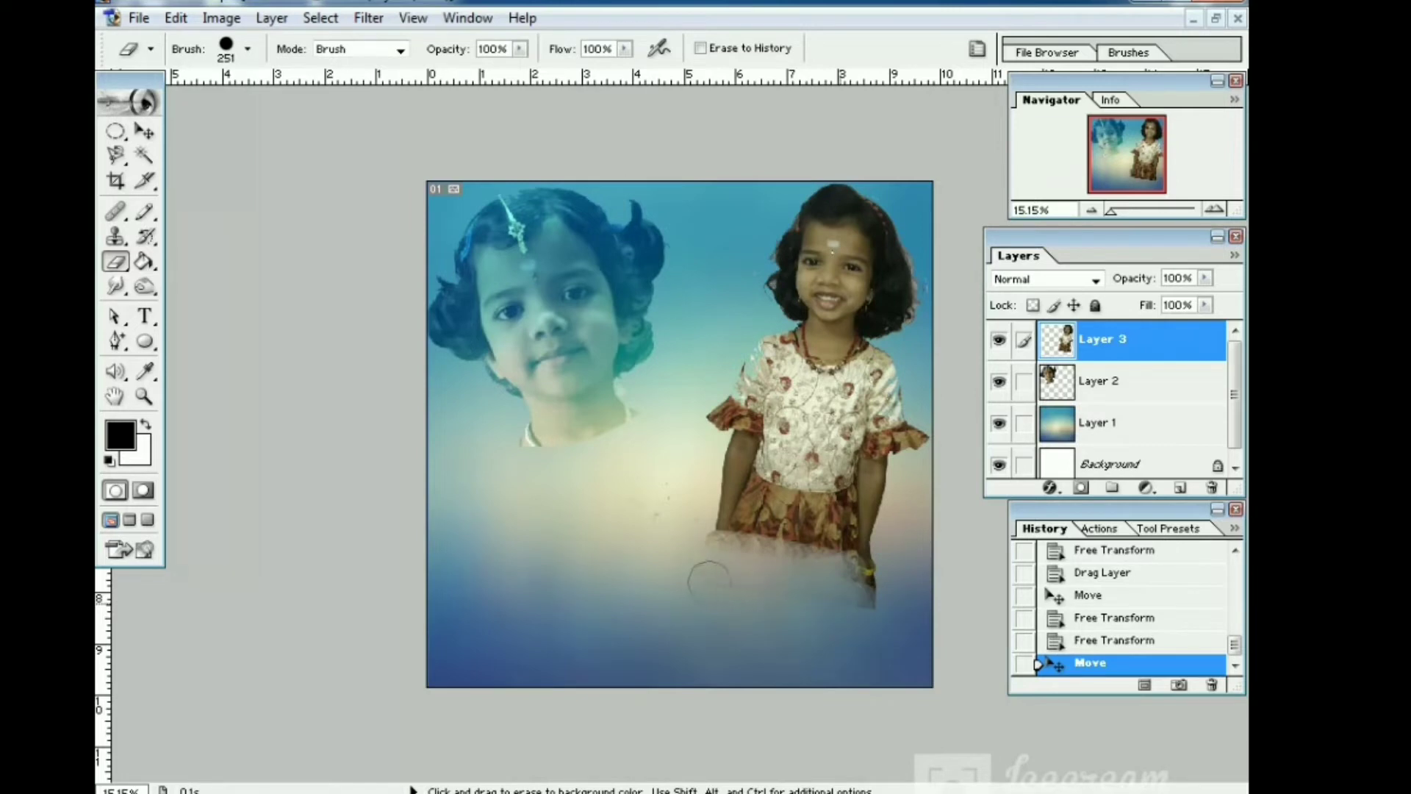
left_click_drag(708, 581, 671, 529)
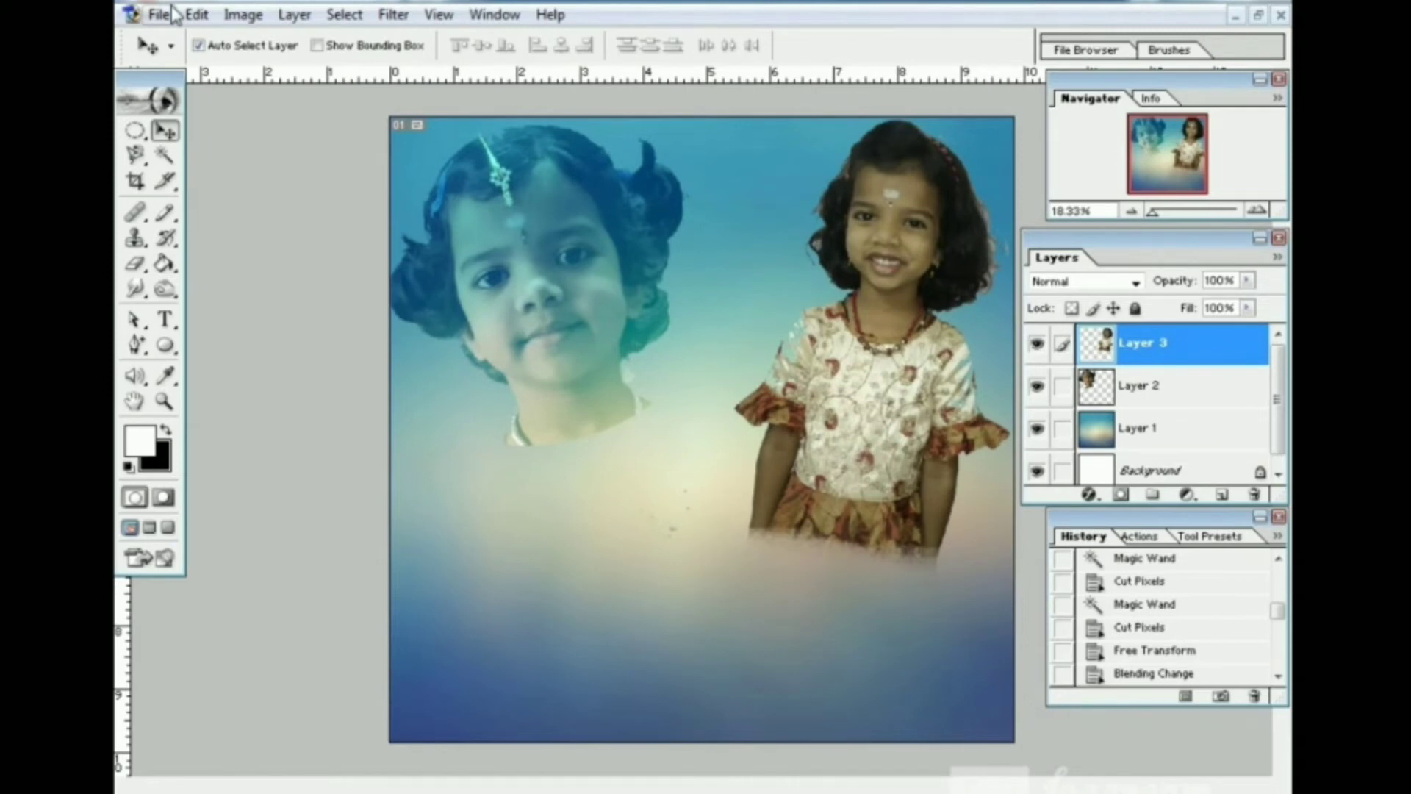
- Open the first cake picture from the Birthday folder
left_click(161, 14)
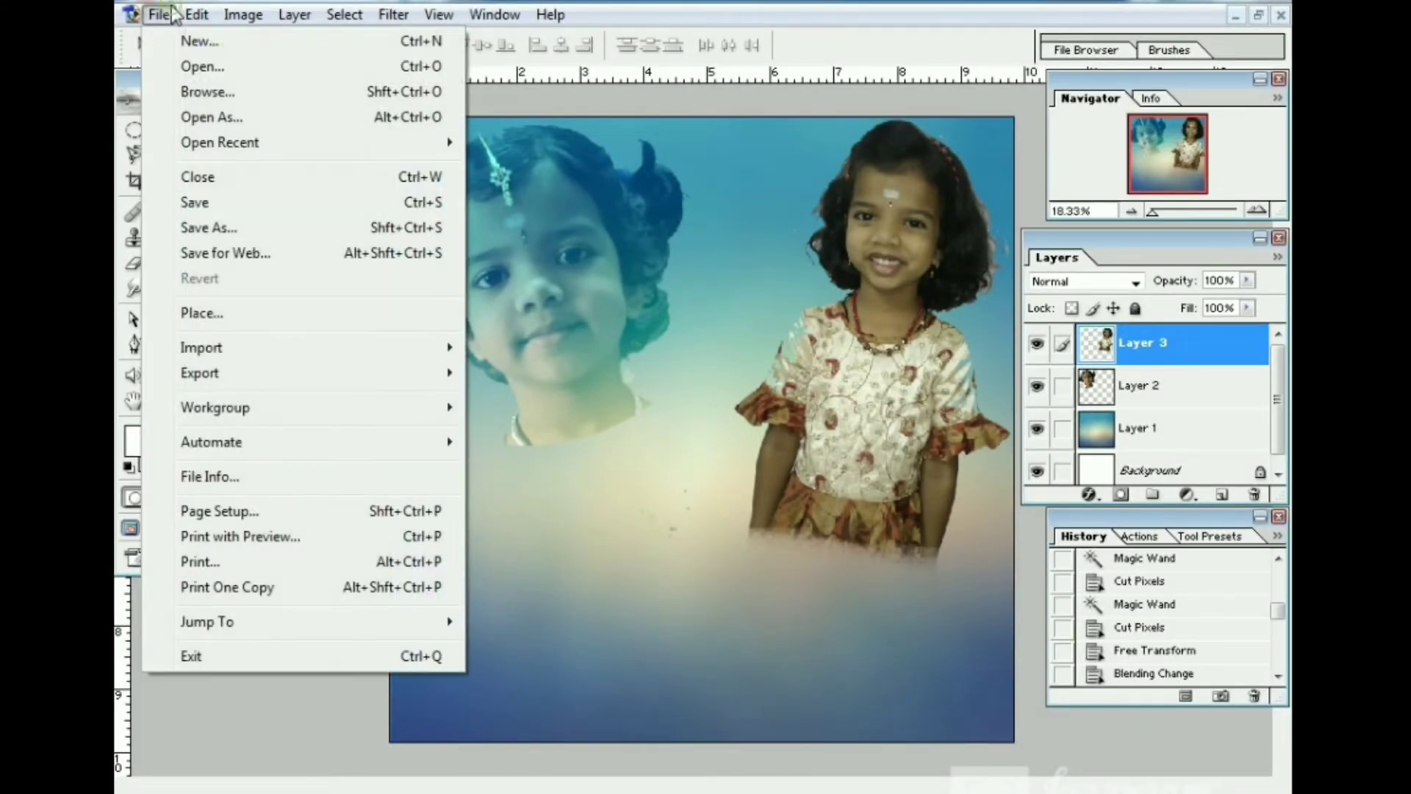
left_click(185, 68)
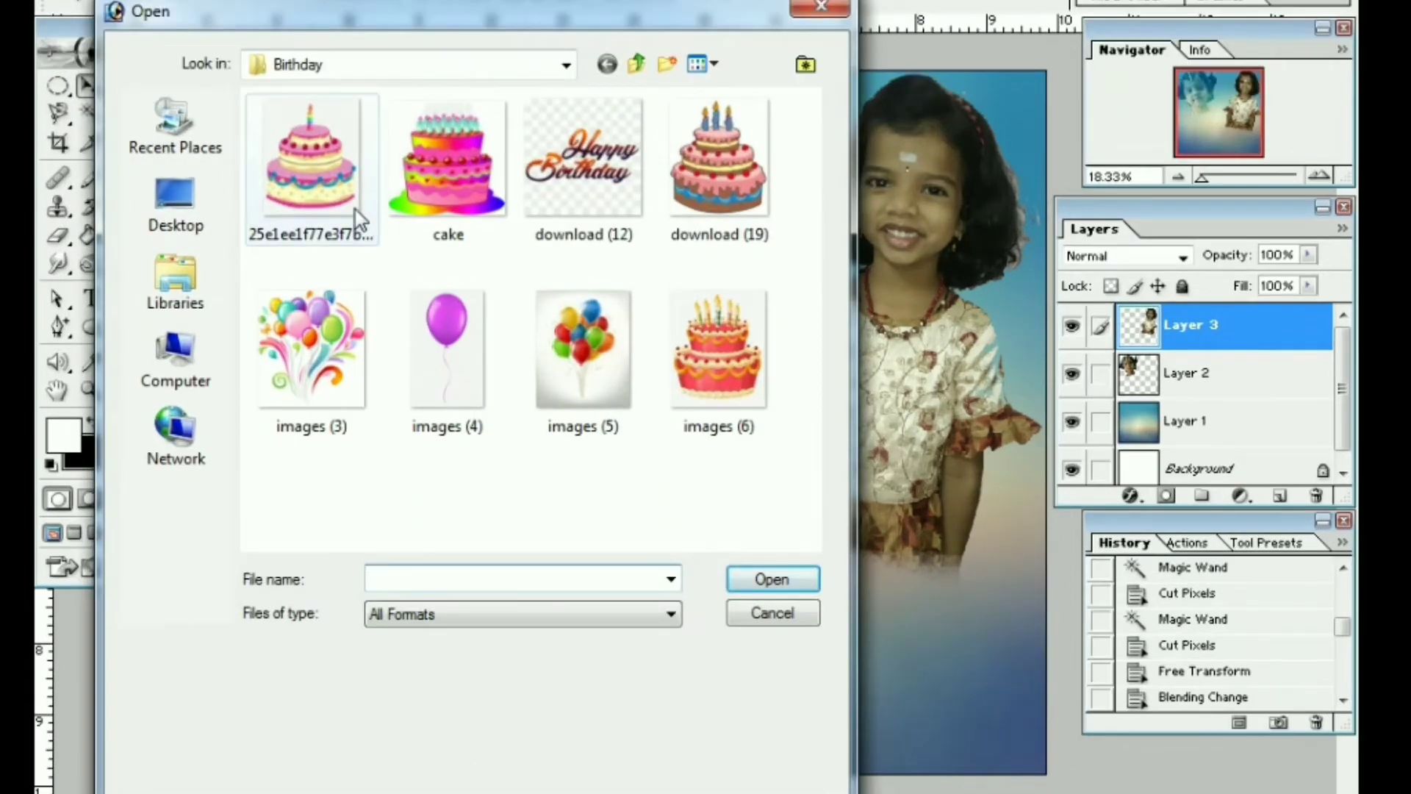
left_click(397, 239)
- Open the cake image beside the card and cut away the white area around it
left_click(761, 580)
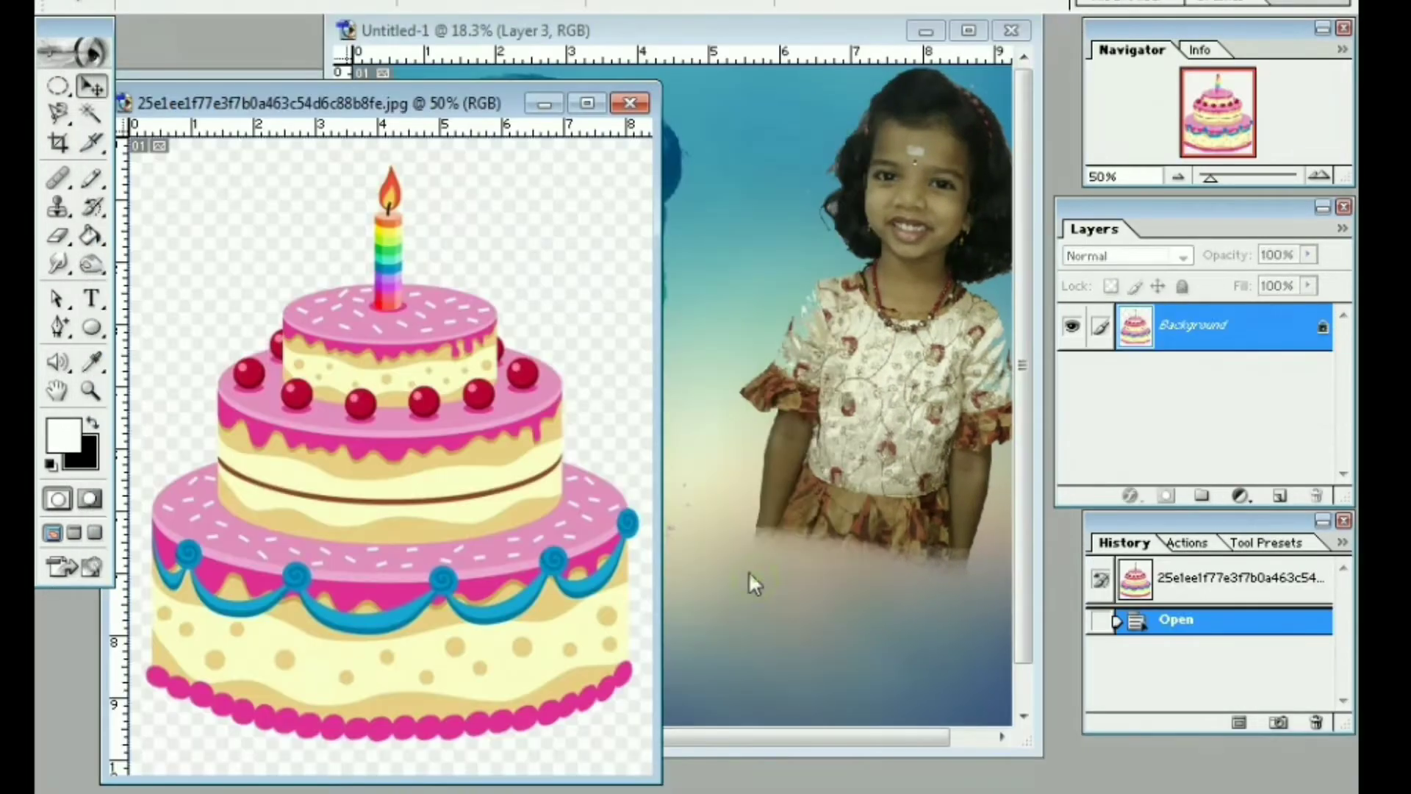
left_click_drag(514, 118, 593, 89)
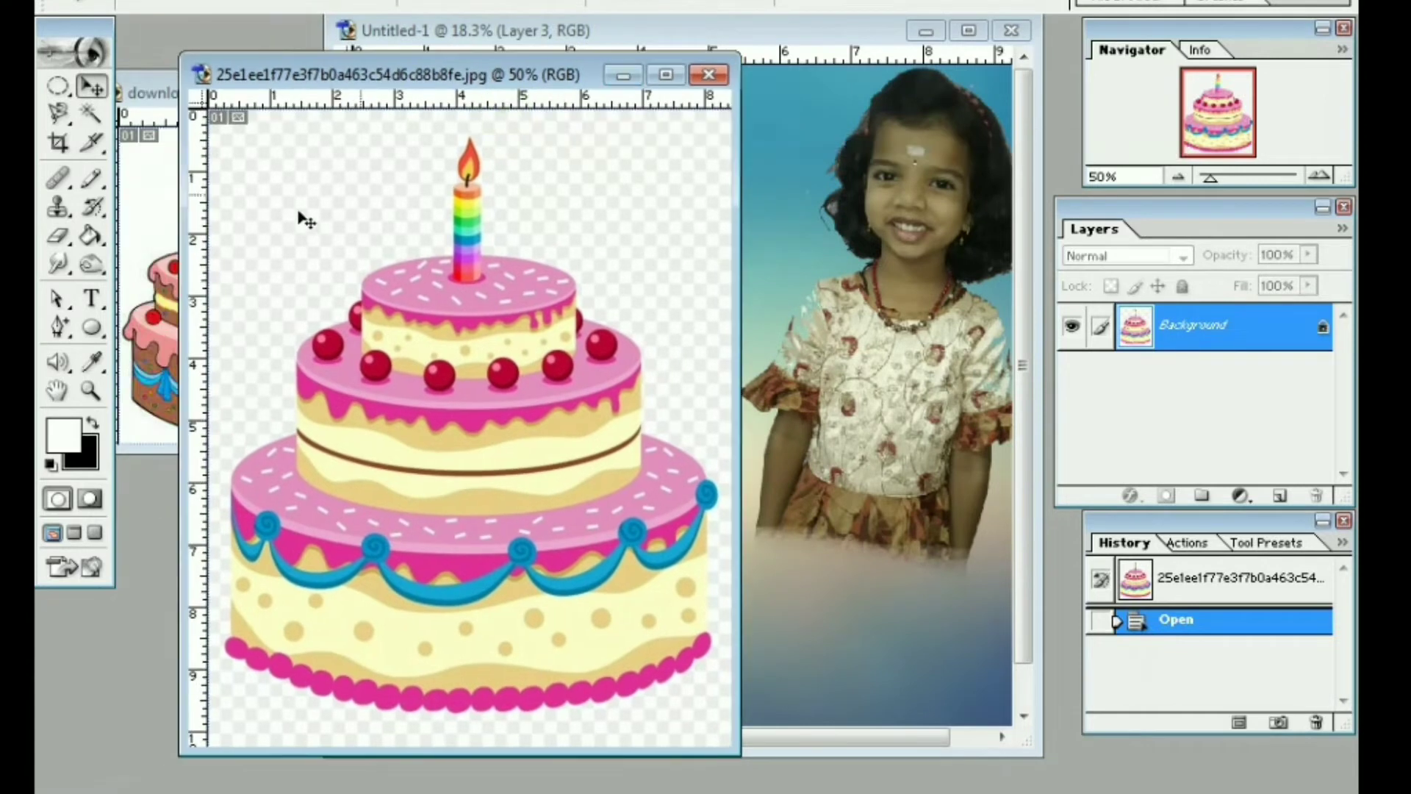
left_click(93, 115)
left_click(342, 234)
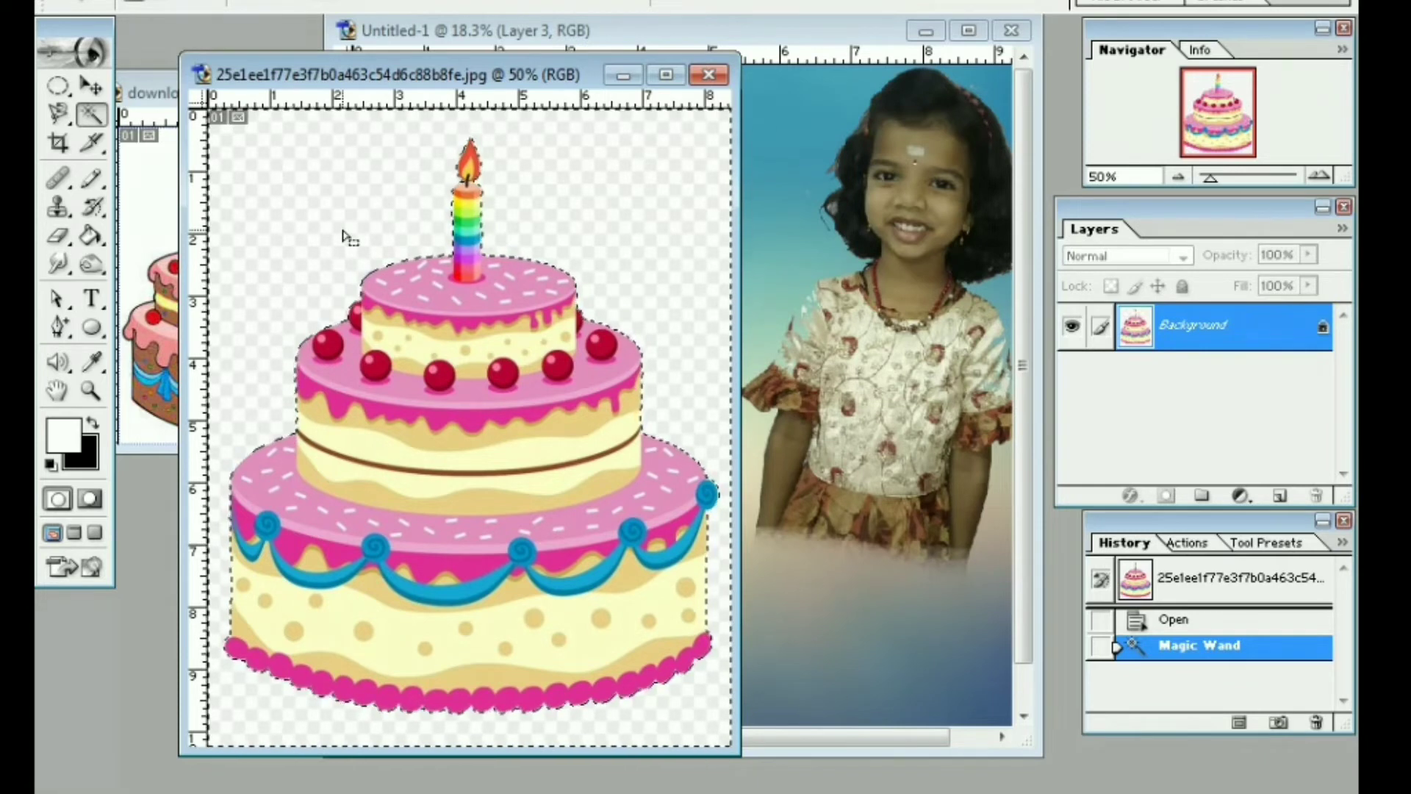
key("ctrl+x")
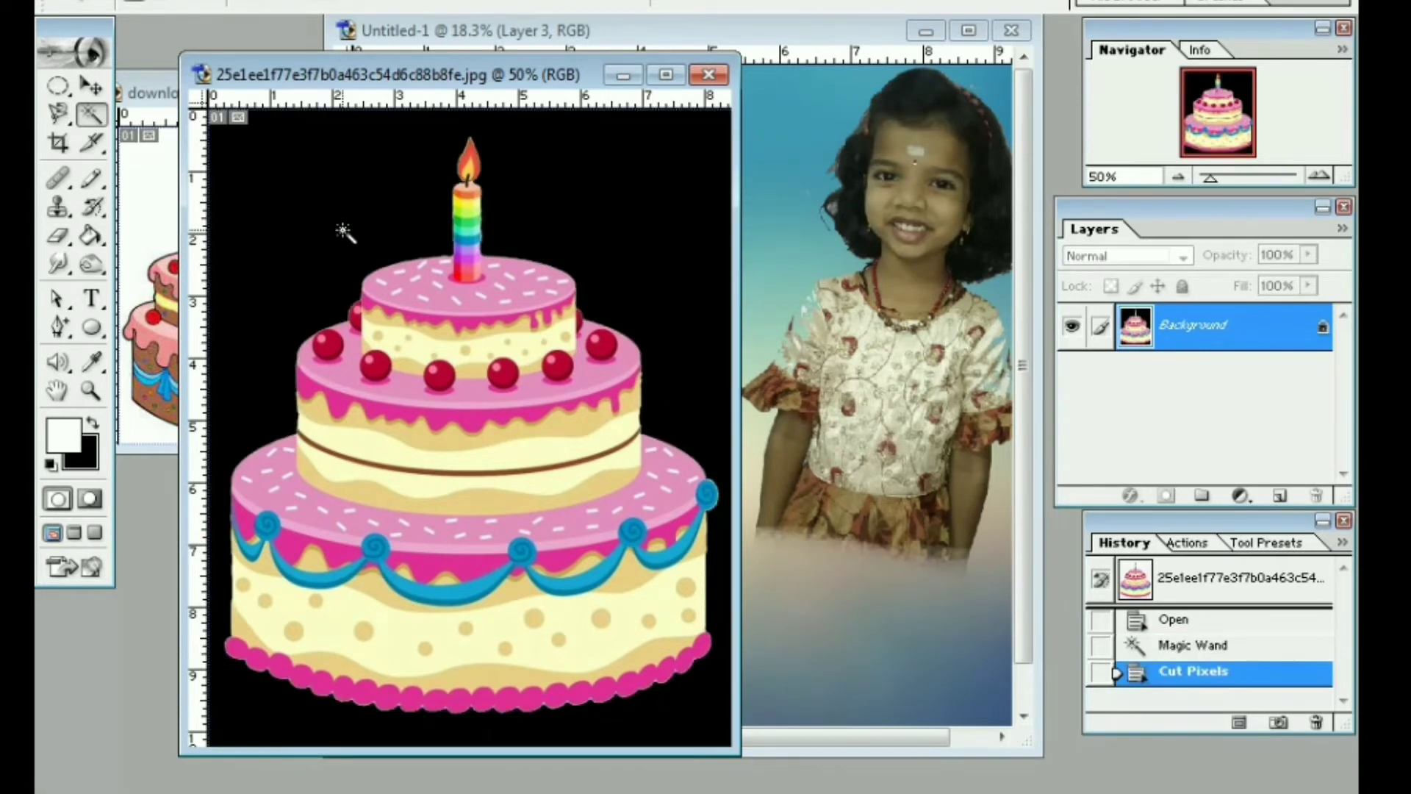
- Unlock the cake's background, remove the remaining surround, and drag the cake into the card as Layer 4
double_click(1136, 334)
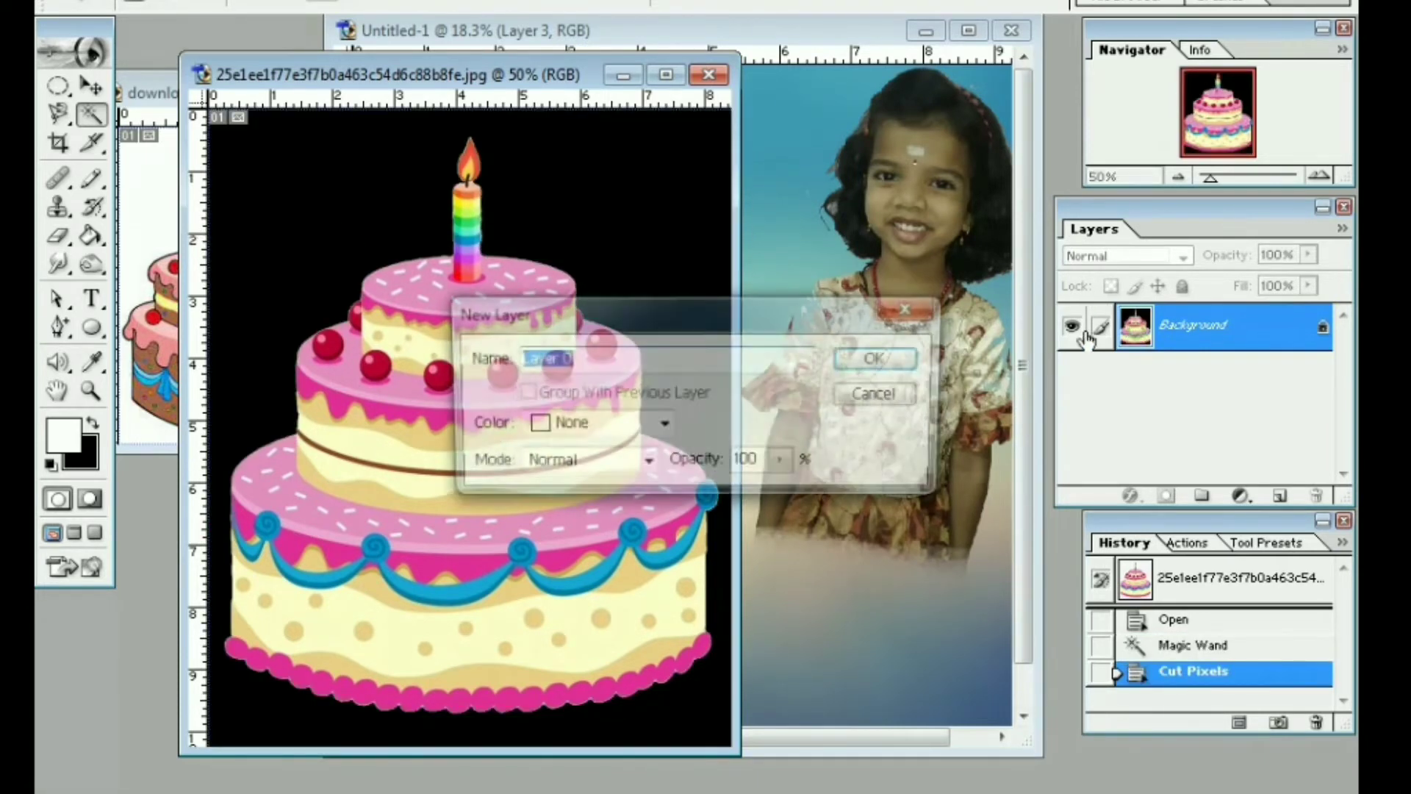
left_click(883, 360)
left_click(639, 279)
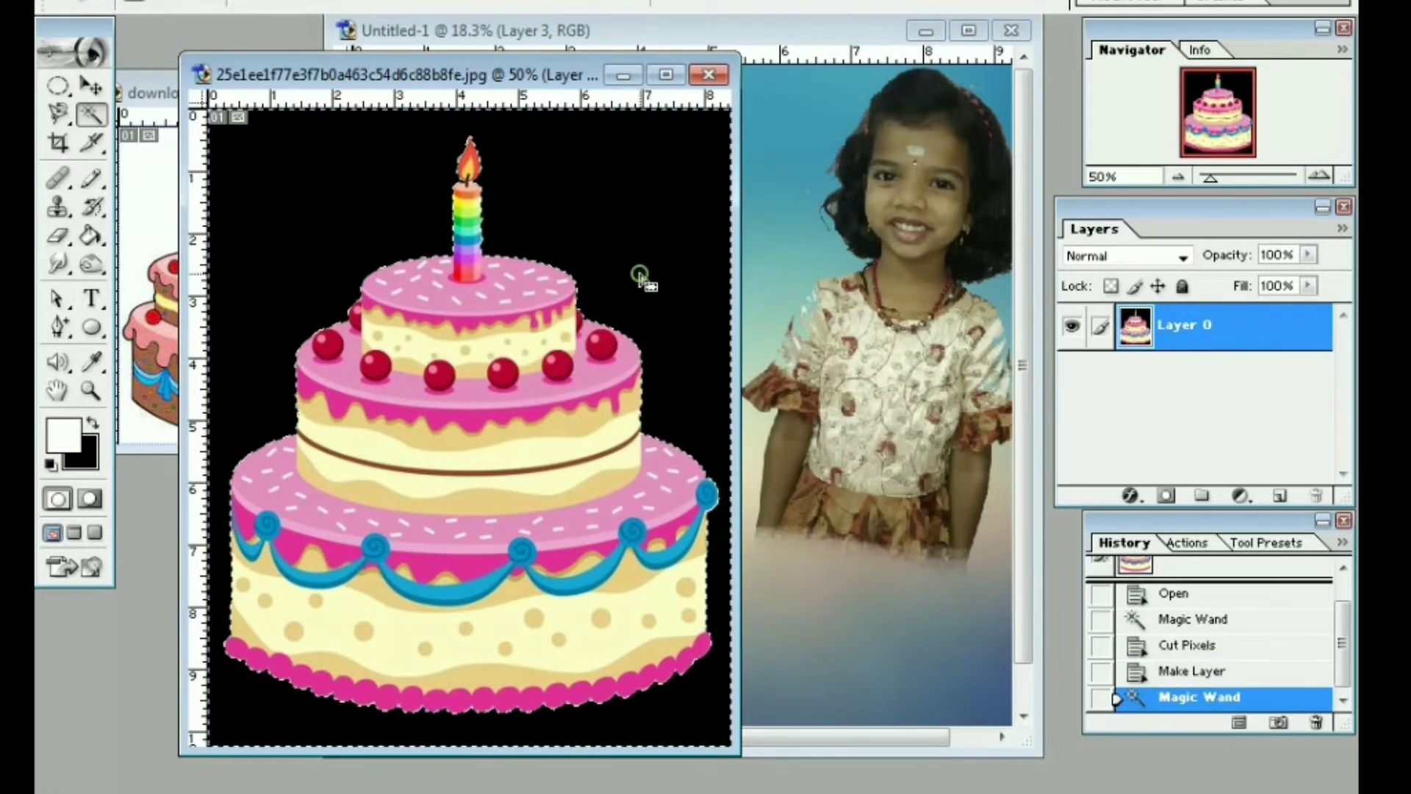
key("x")
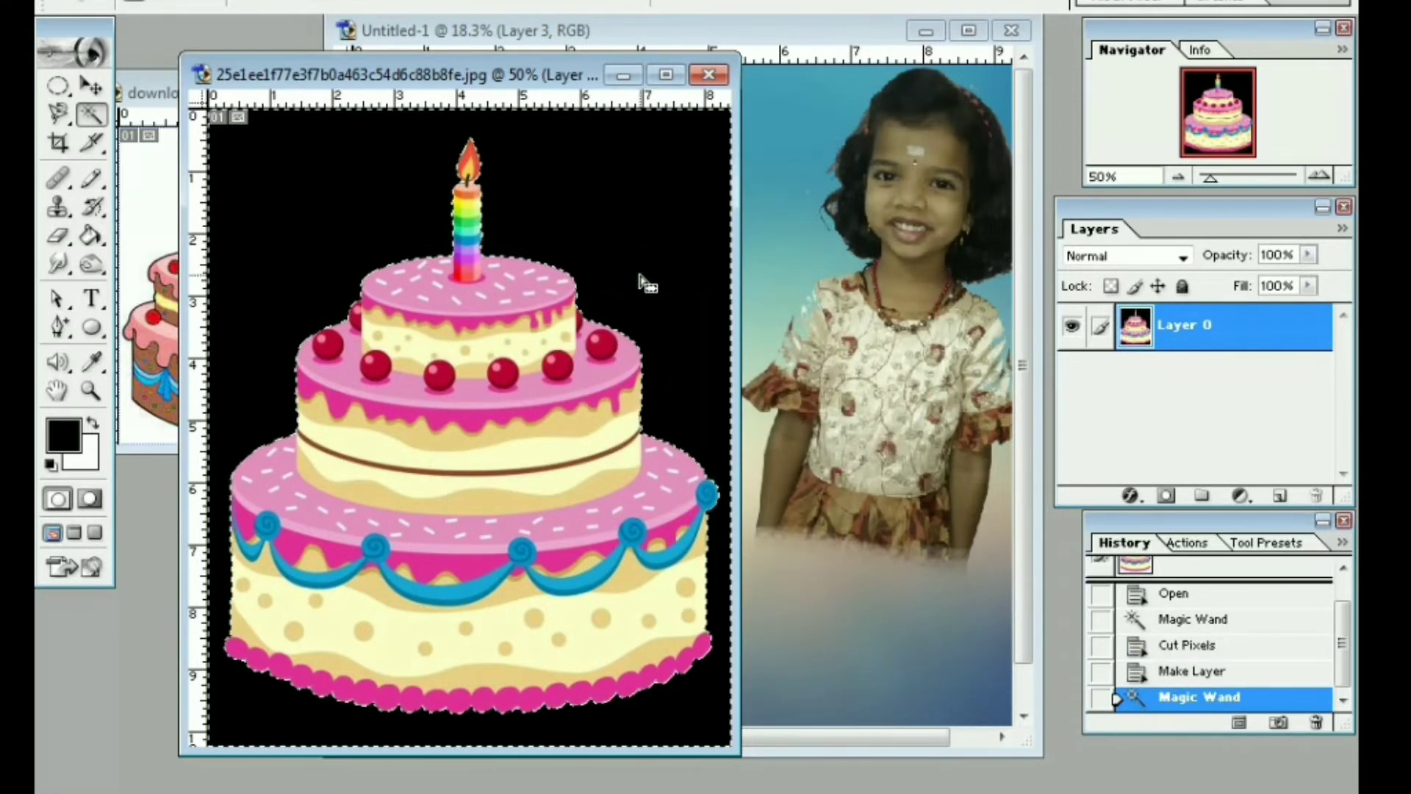
key("ctrl+x")
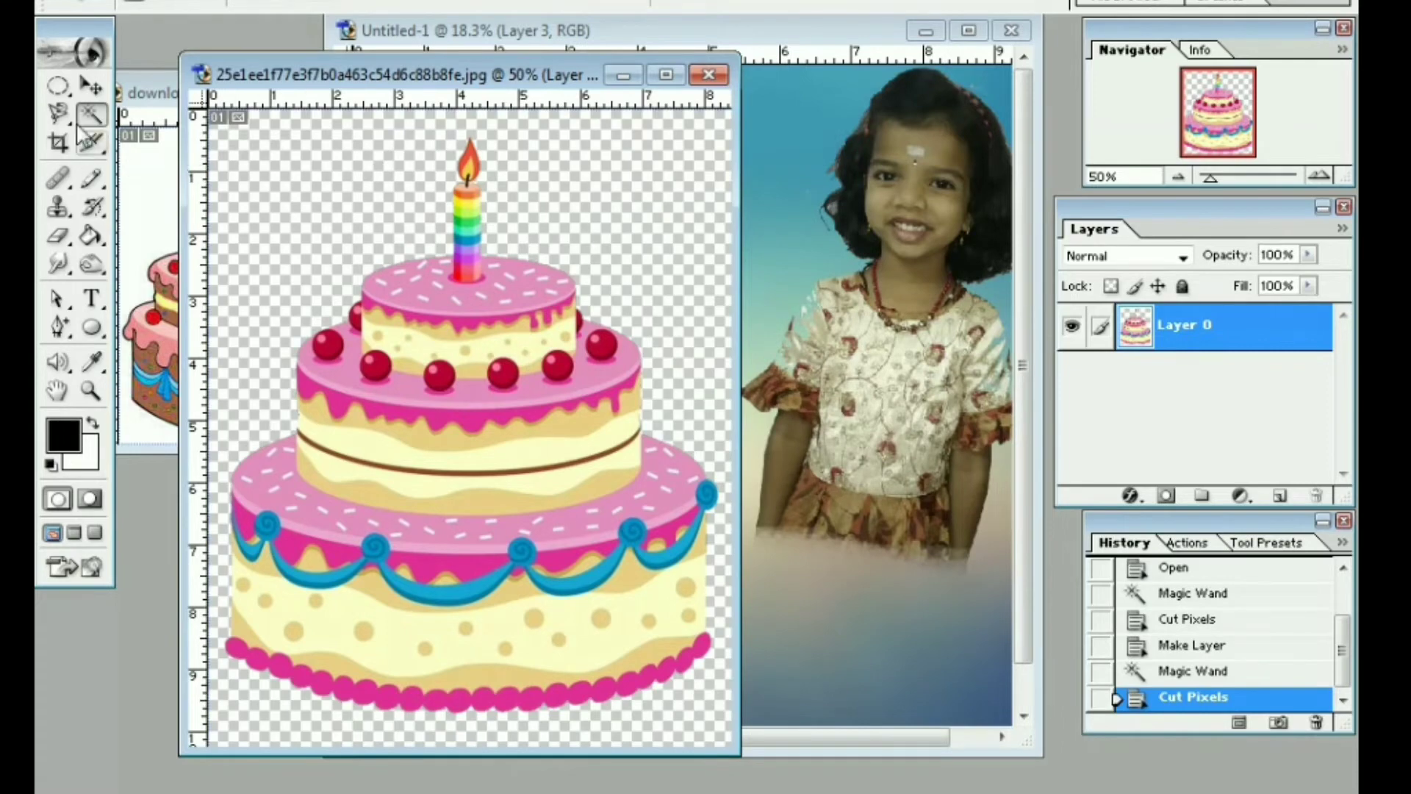
left_click(91, 86)
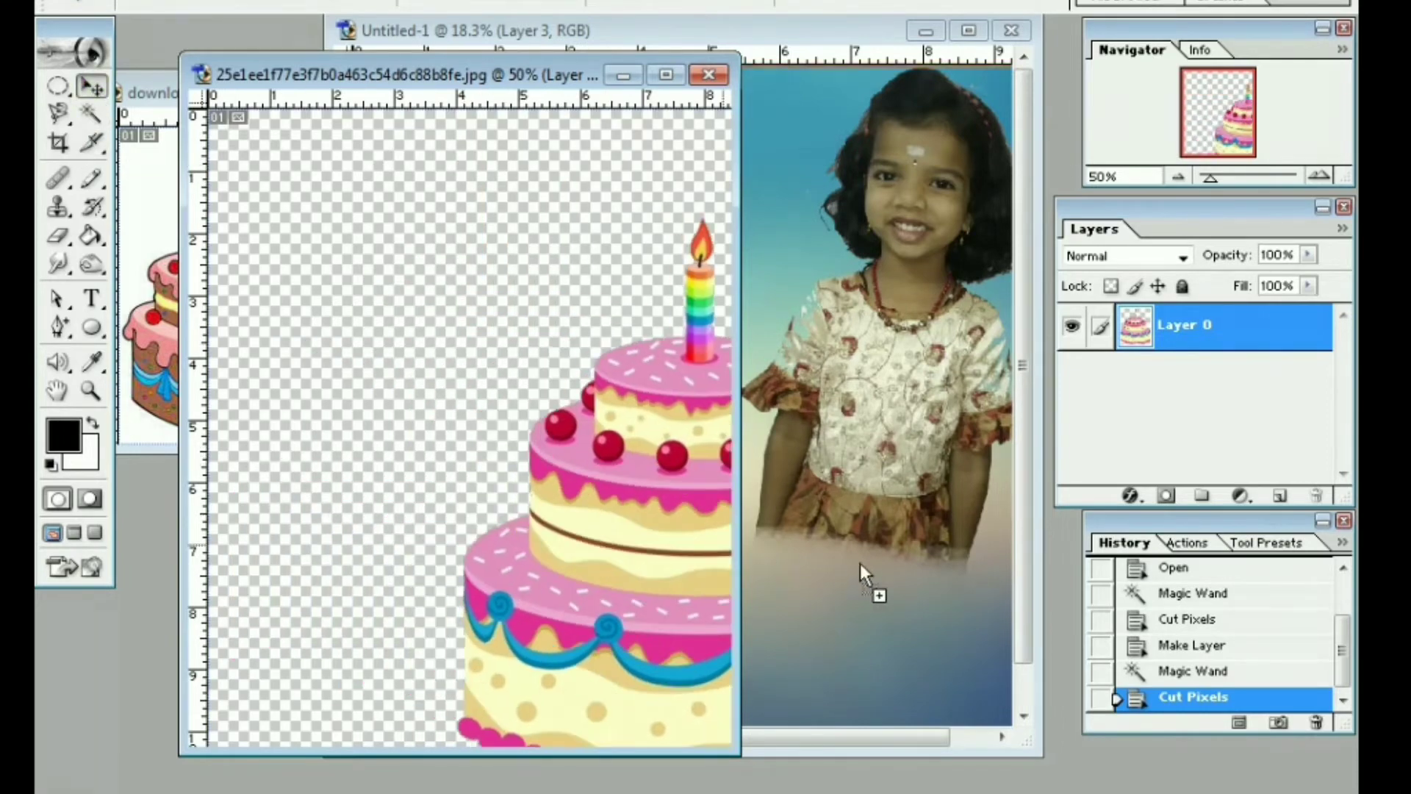
left_click_drag(489, 464, 878, 580)
- Move the cake to the card's lower left and enlarge it with Free Transform
left_click(967, 31)
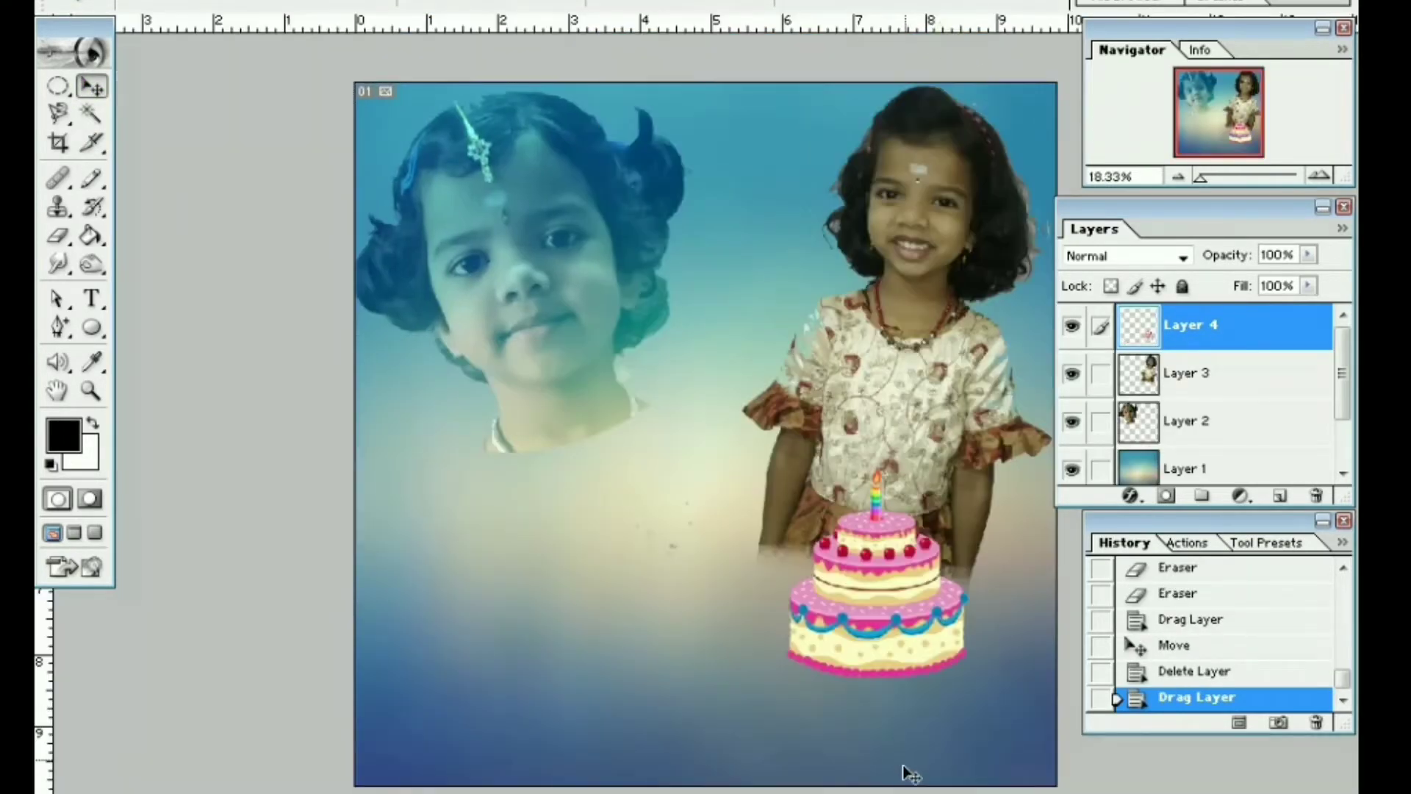
left_click_drag(897, 646, 484, 665)
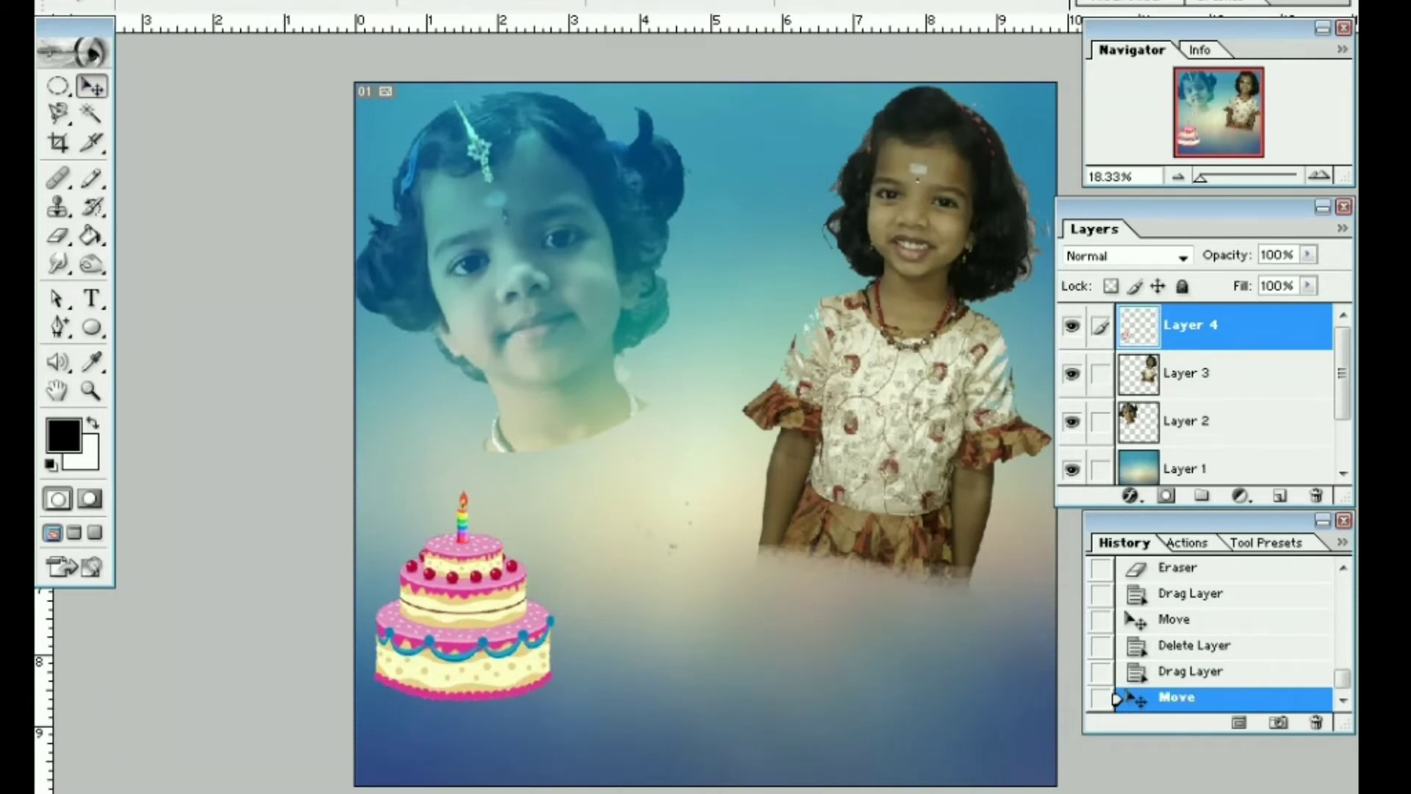
key("ctrl+t")
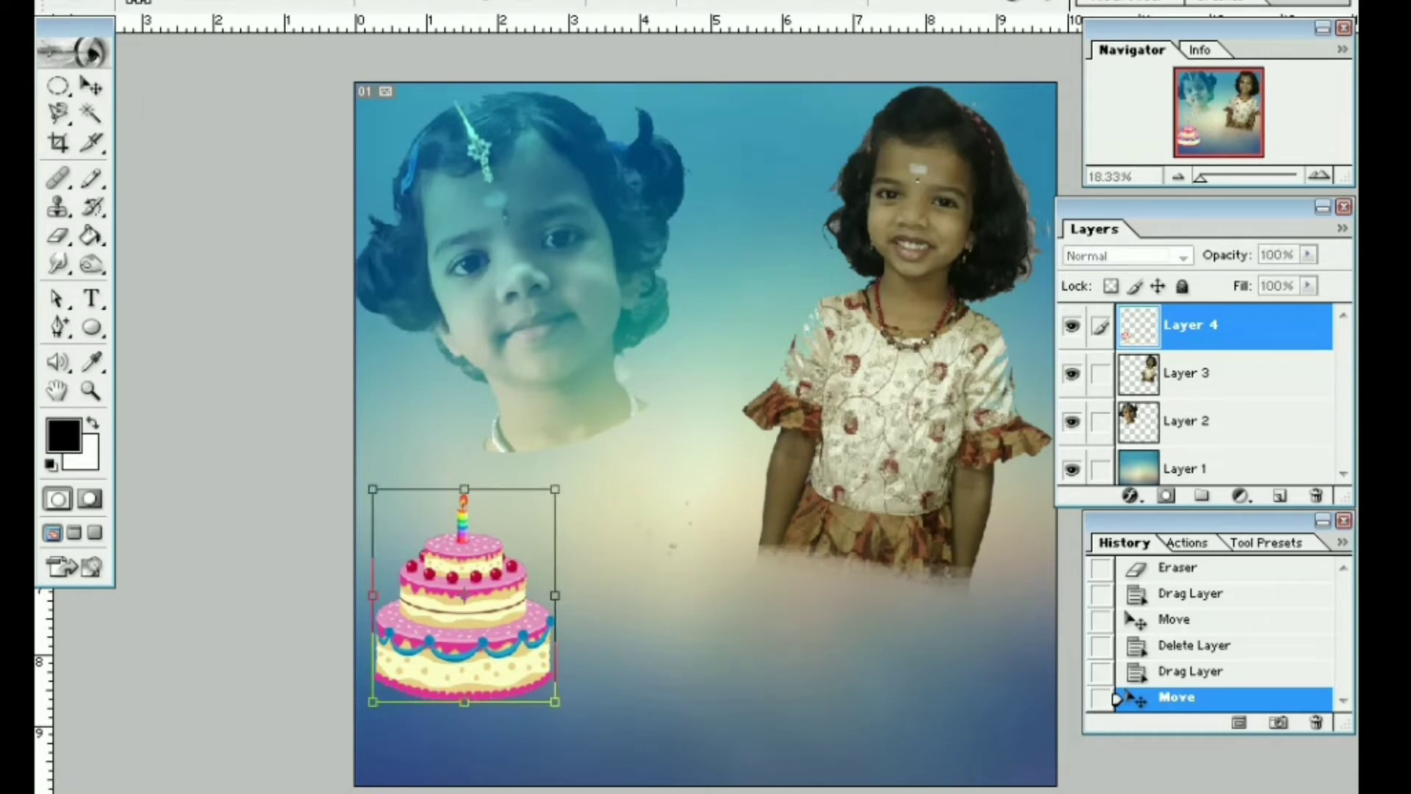
left_click_drag(555, 489, 592, 451)
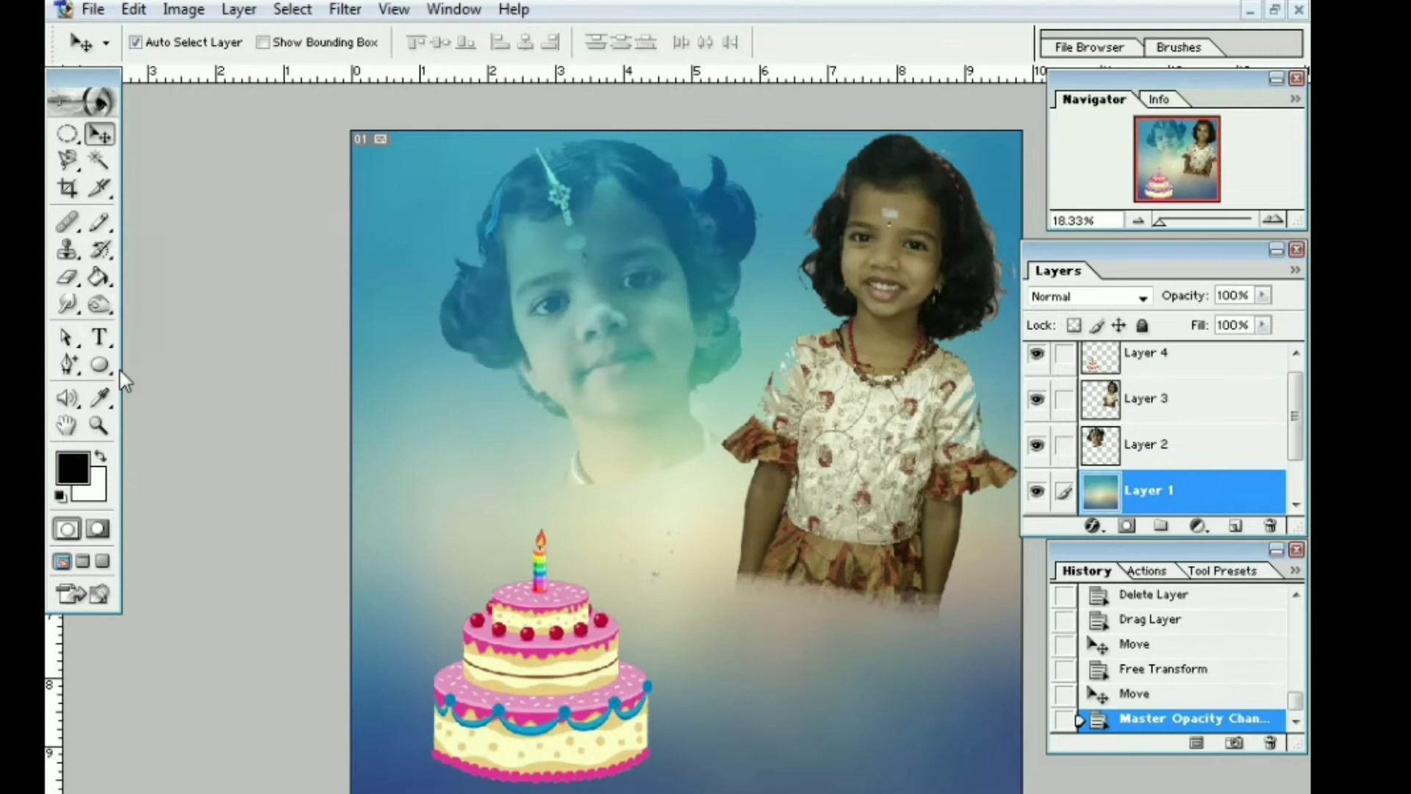
left_click(100, 337)
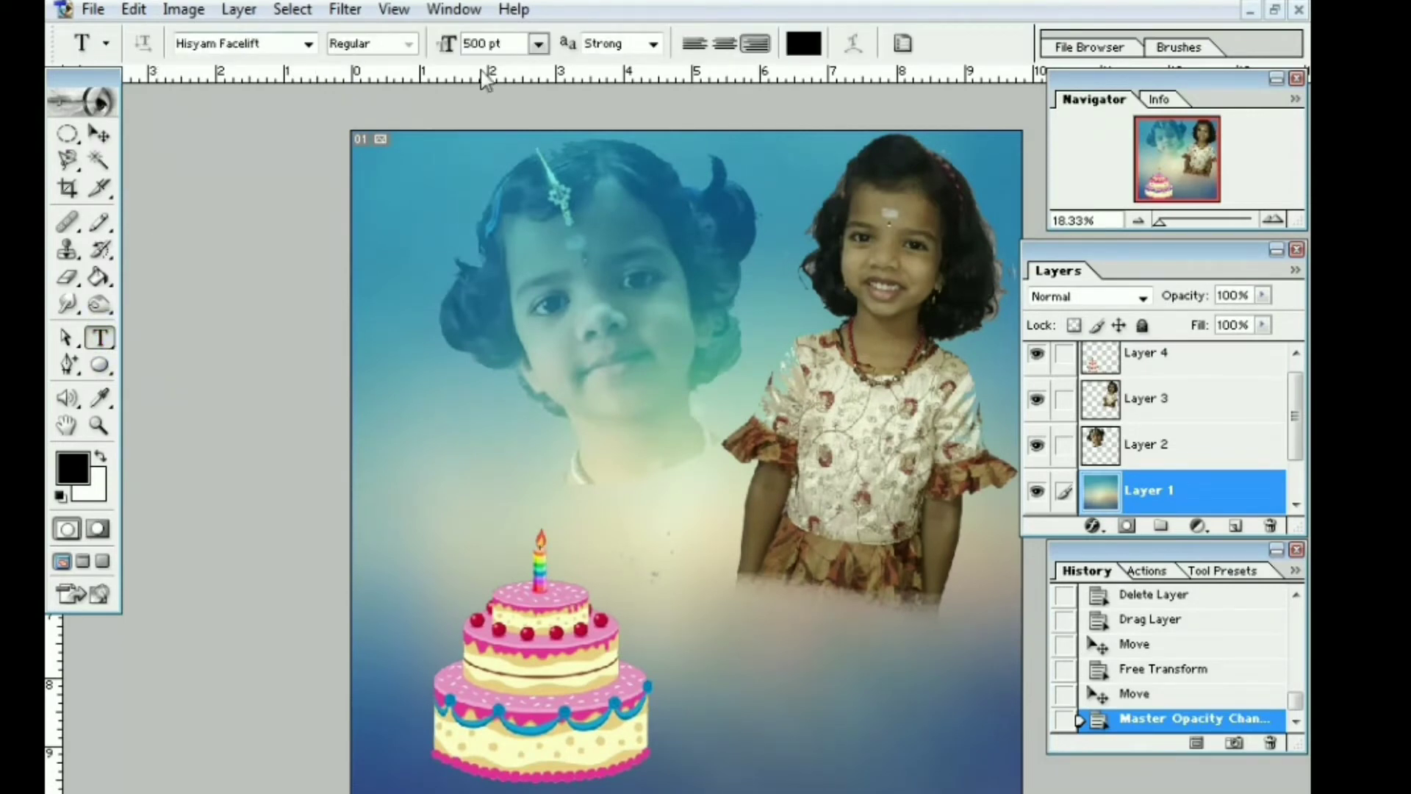
- Add 72 pt 'Happy Birthday' text beside the cake, then tilt, enlarge and position it
left_click(717, 687)
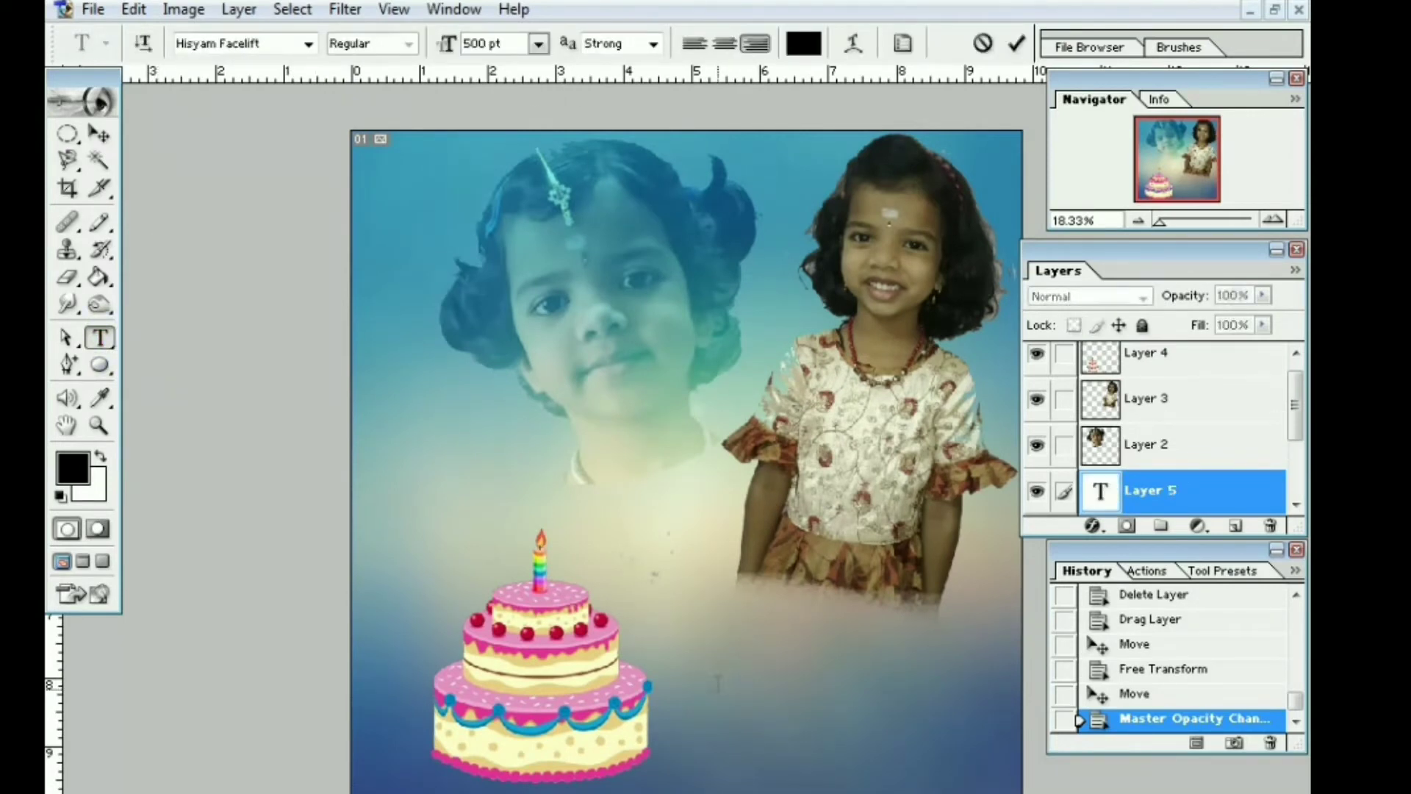
left_click(539, 44)
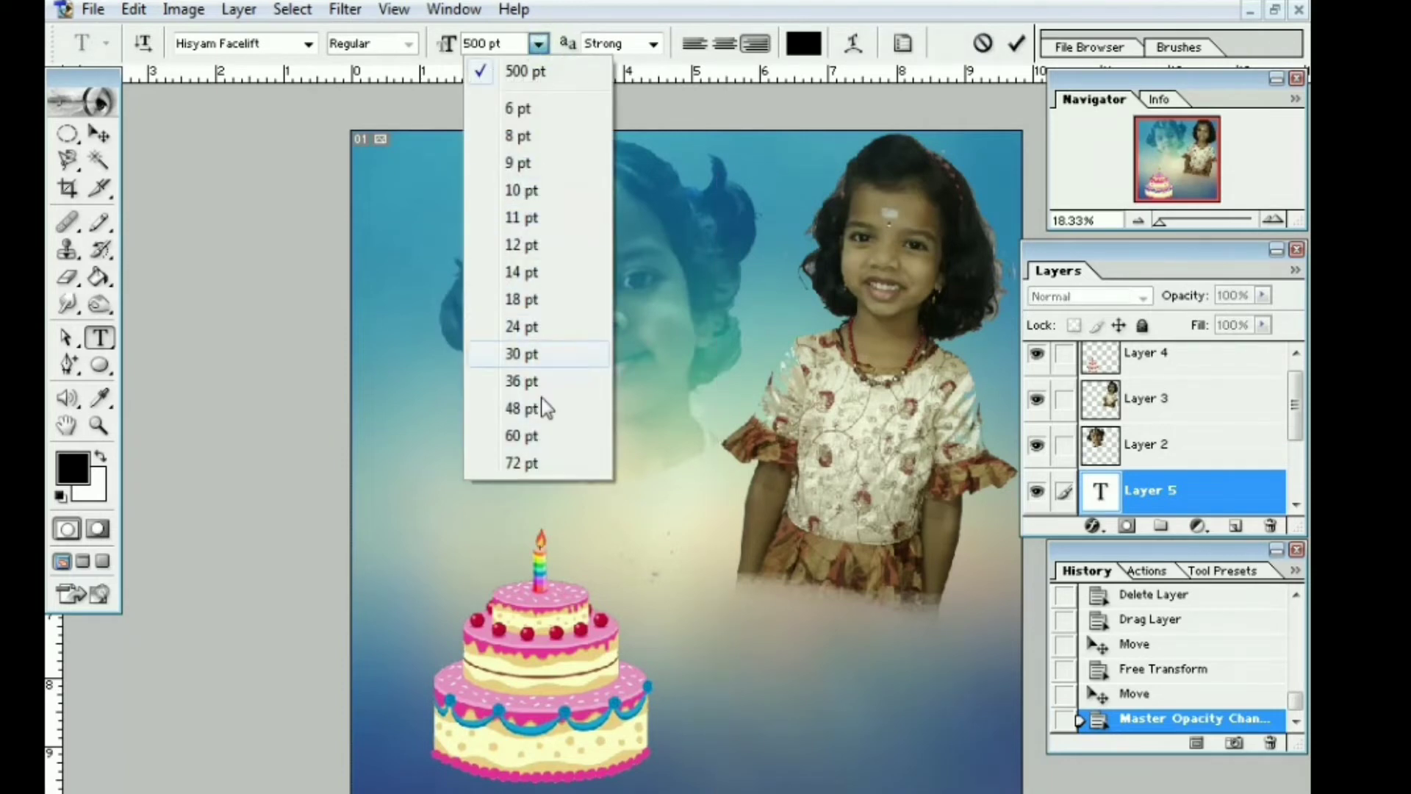
left_click(537, 464)
type("Happy Birthday")
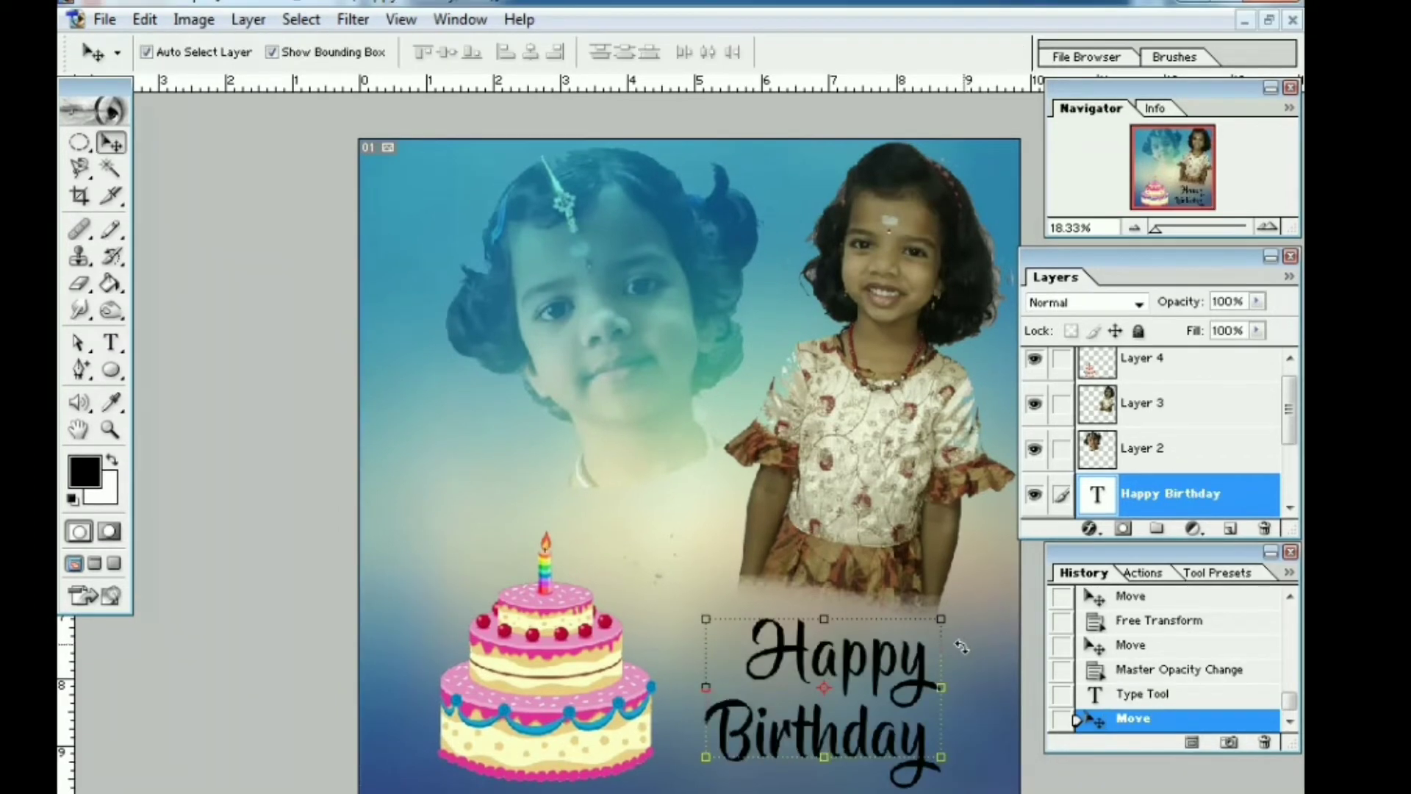
left_click_drag(962, 629, 961, 602)
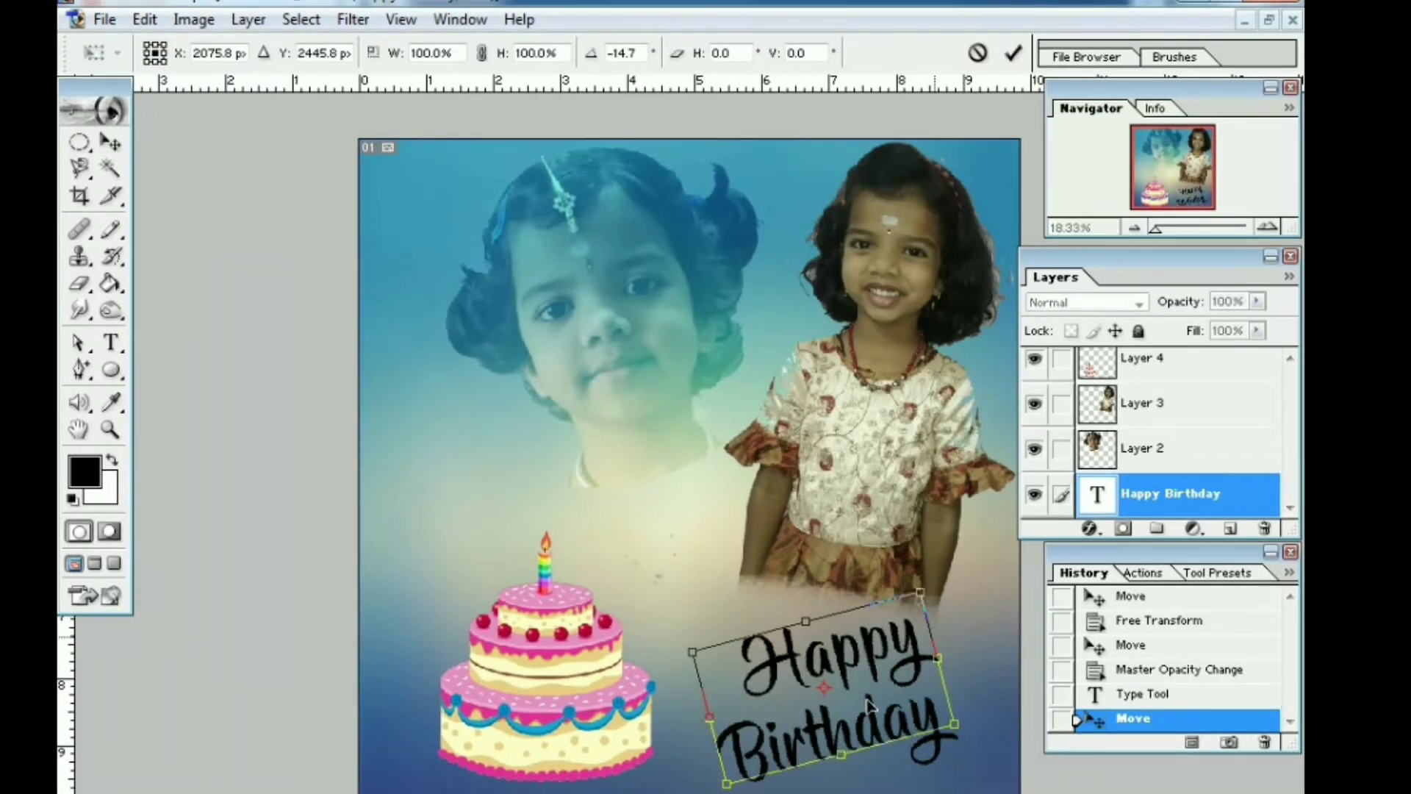
left_click_drag(953, 722, 975, 727)
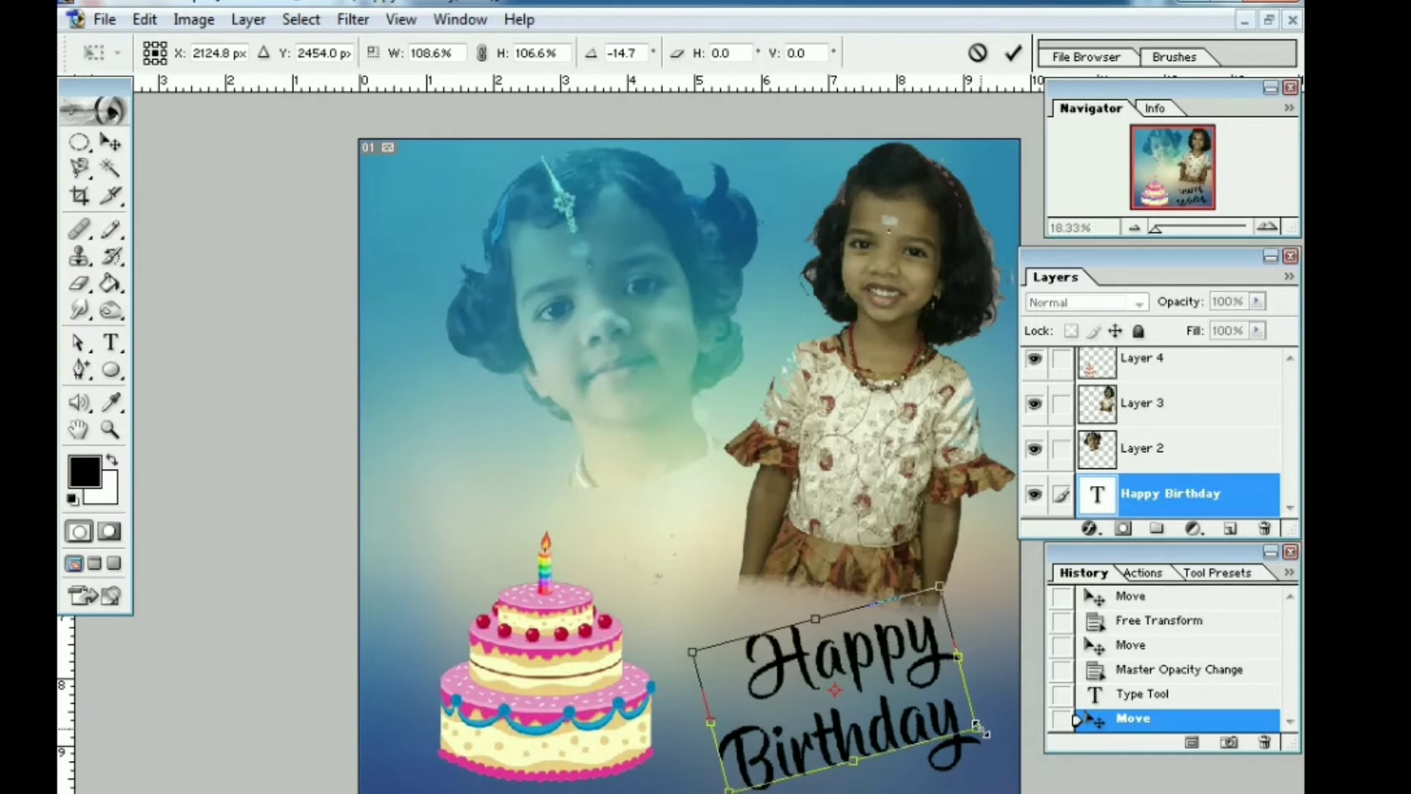
left_click_drag(861, 711, 852, 701)
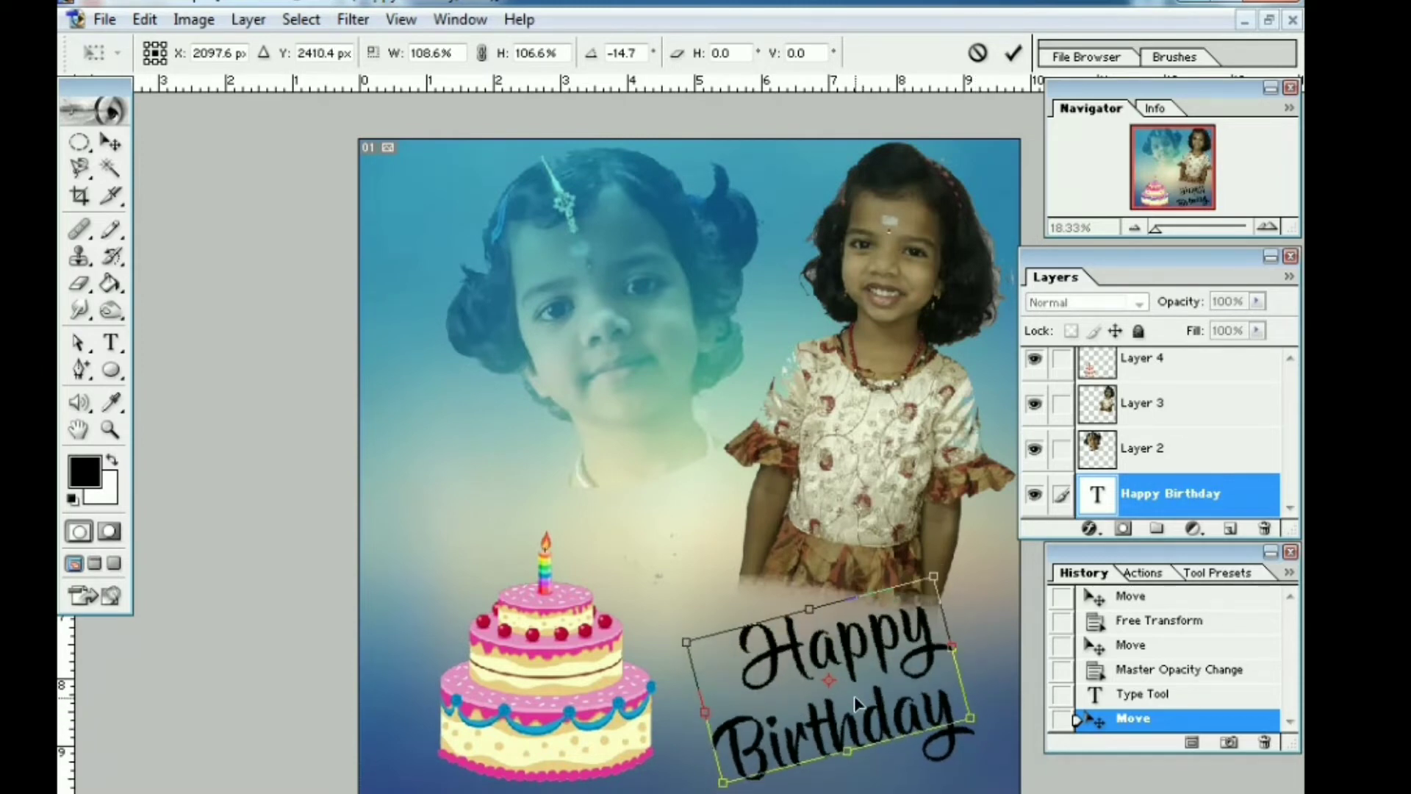
left_click(1013, 52)
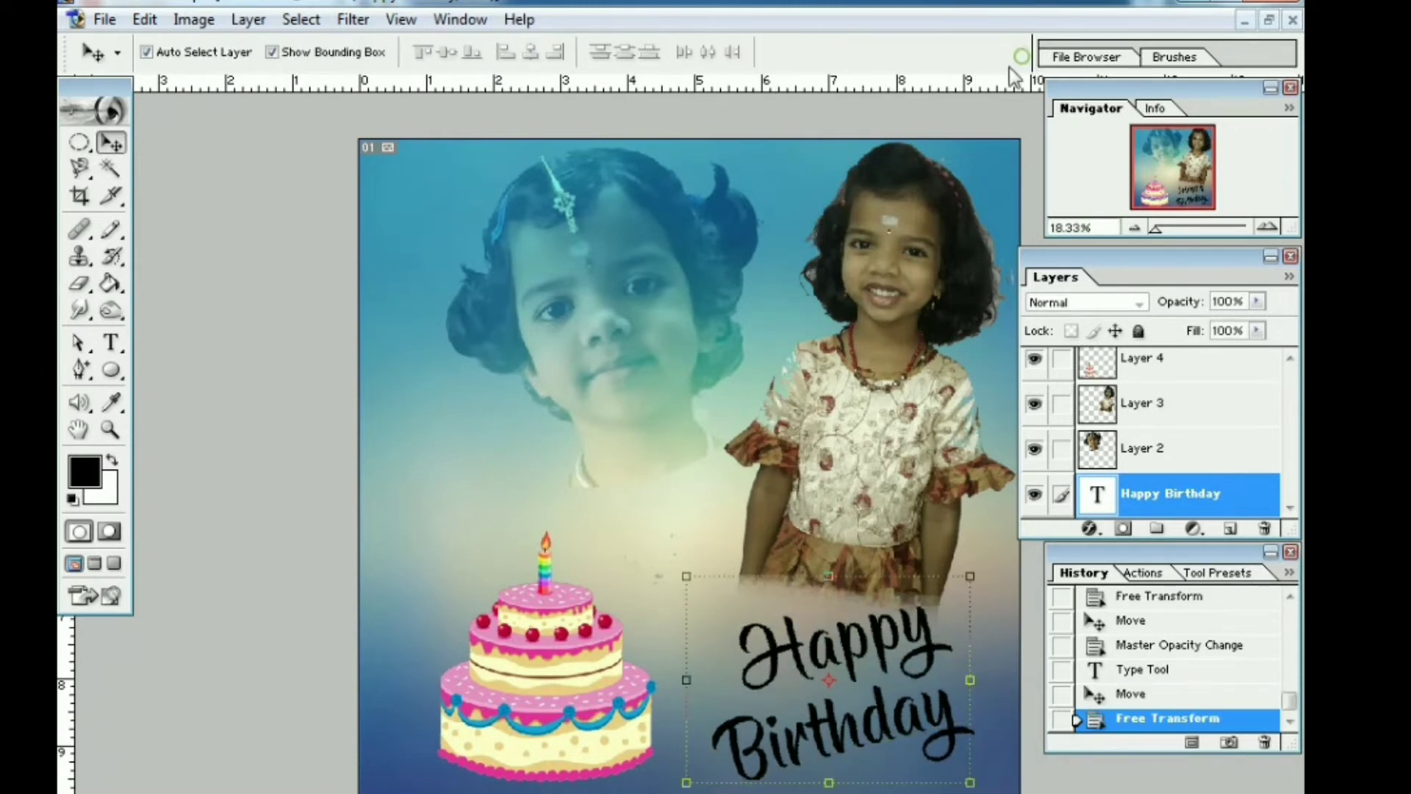
- Set the 'Happy Birthday' text colour to pale yellow FFFFCC
left_click(111, 343)
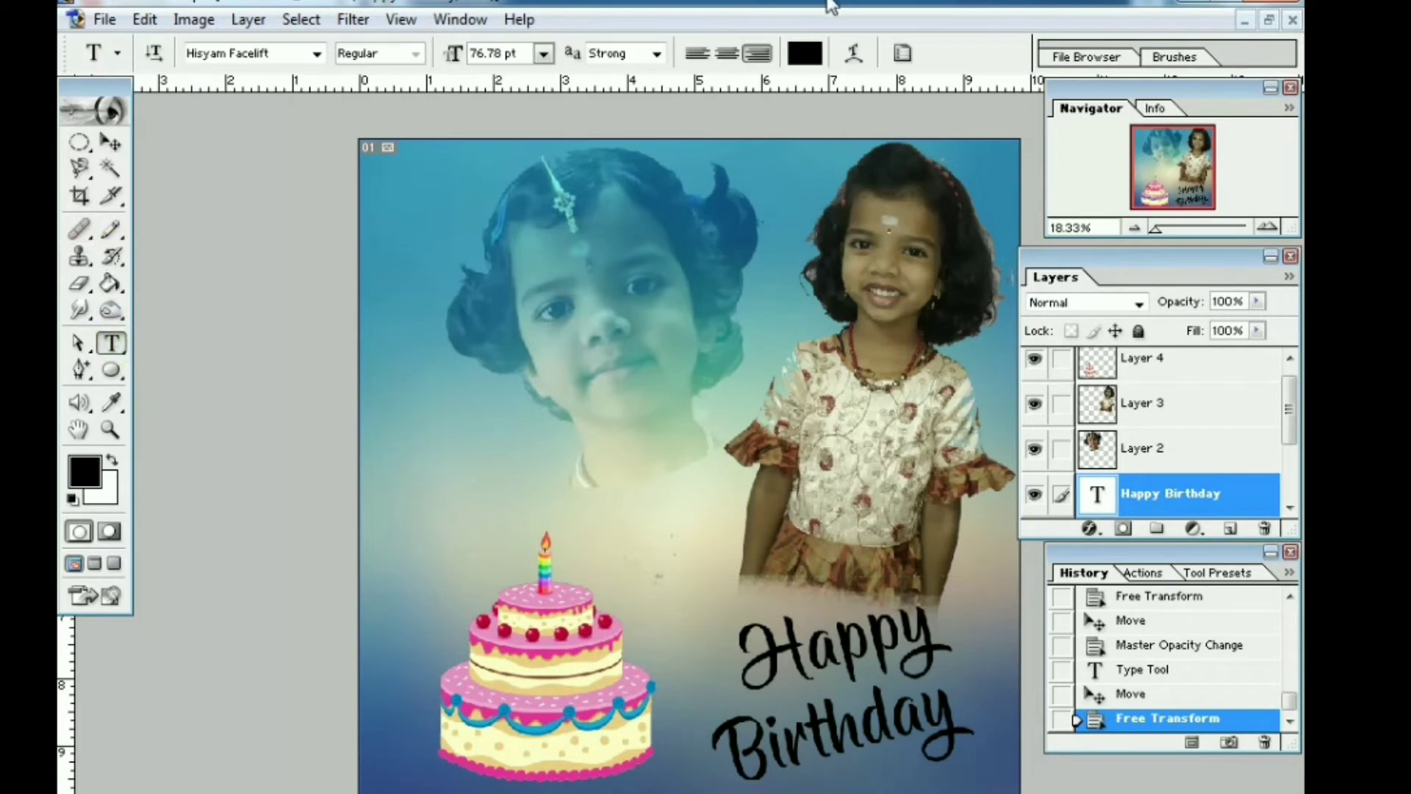
left_click(815, 58)
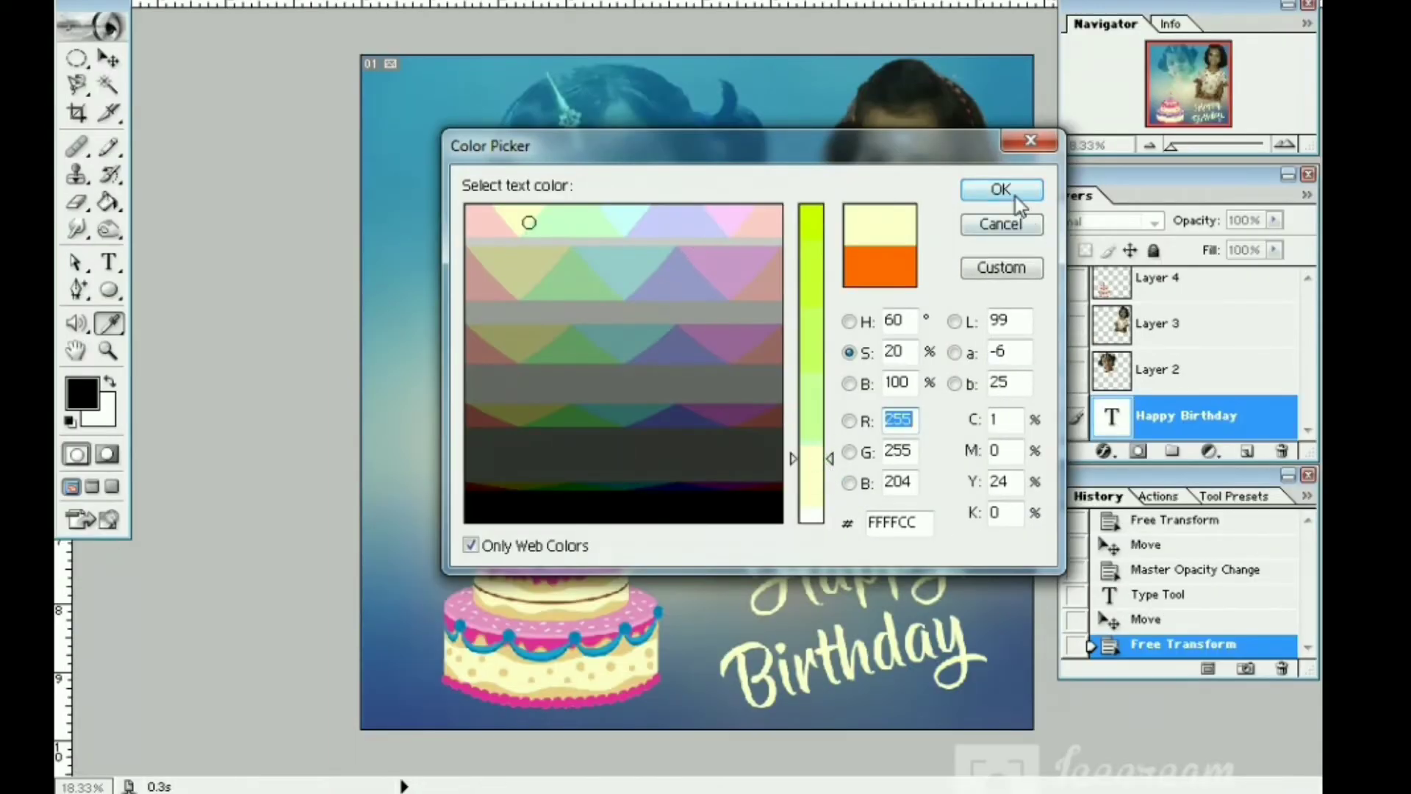
left_click(1001, 189)
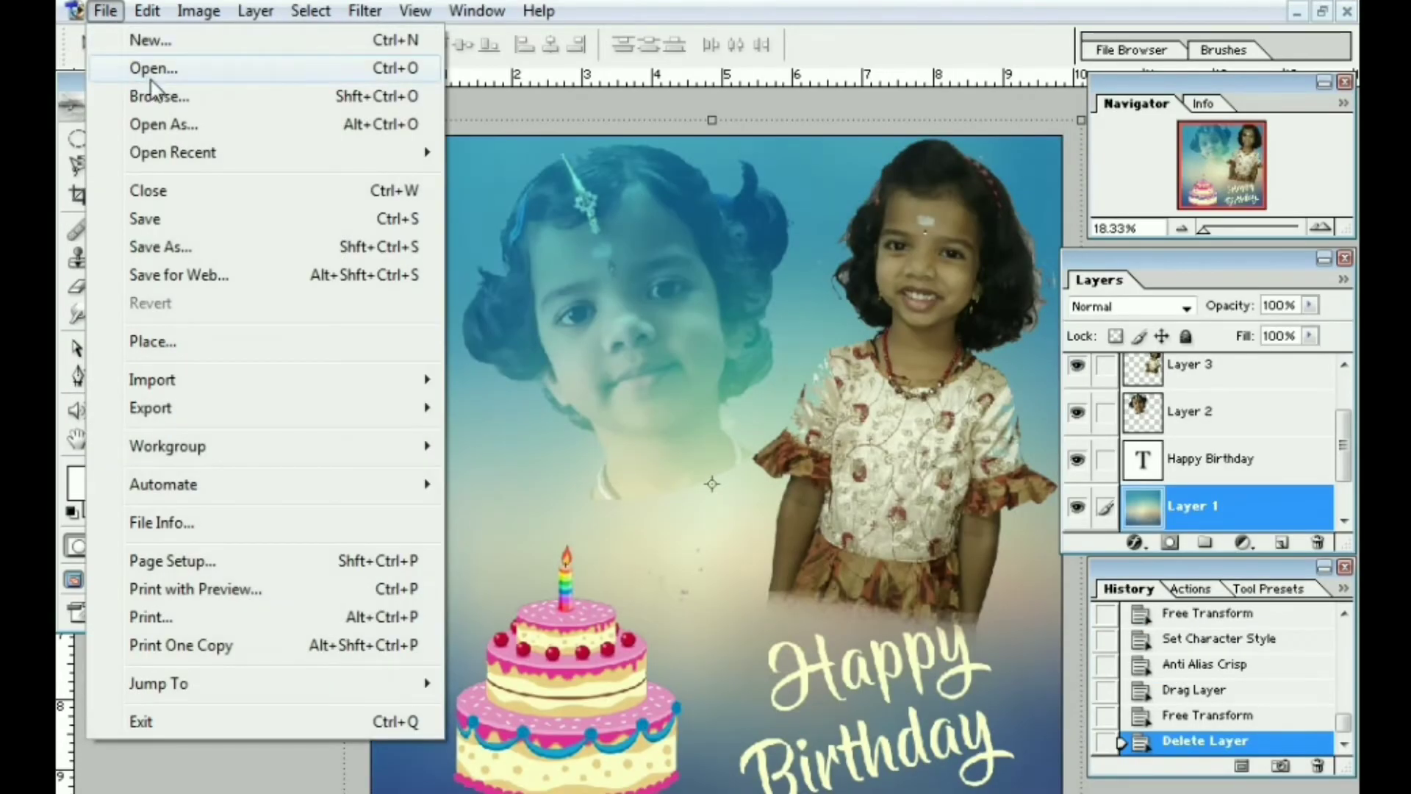
- Open the vertical flower border image 'images (9)'
left_click(151, 76)
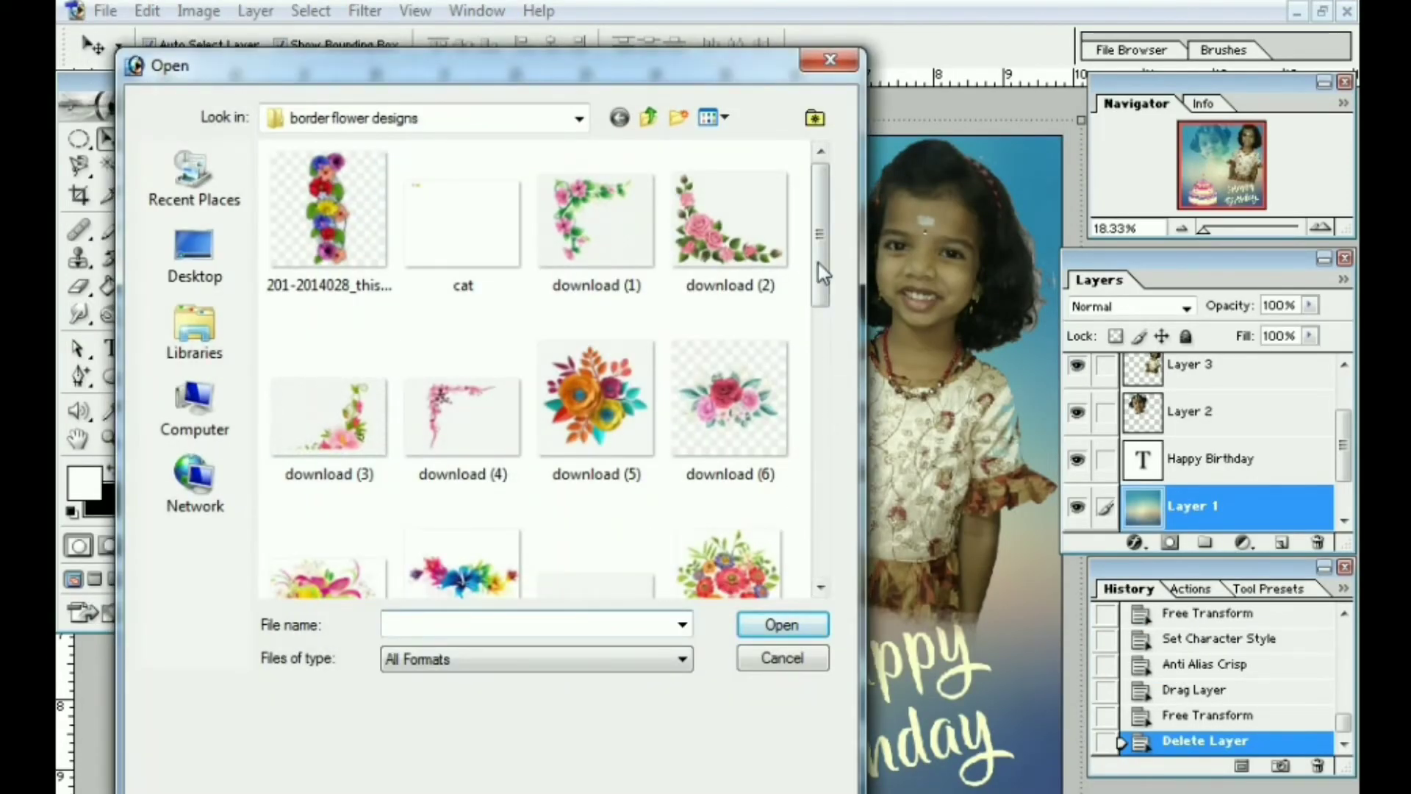
left_click_drag(814, 262, 779, 375)
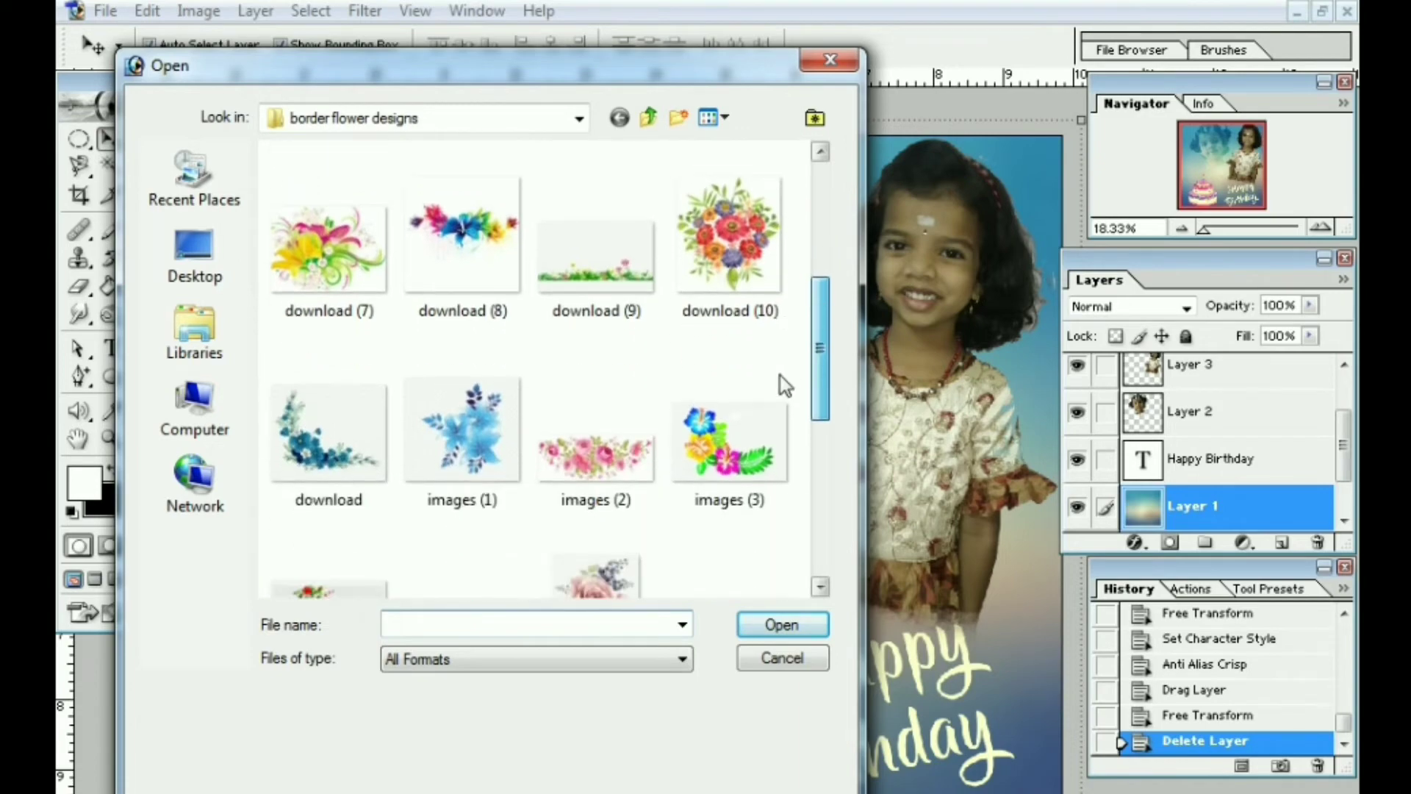
scroll(785, 382, "down", 5)
left_click(461, 445)
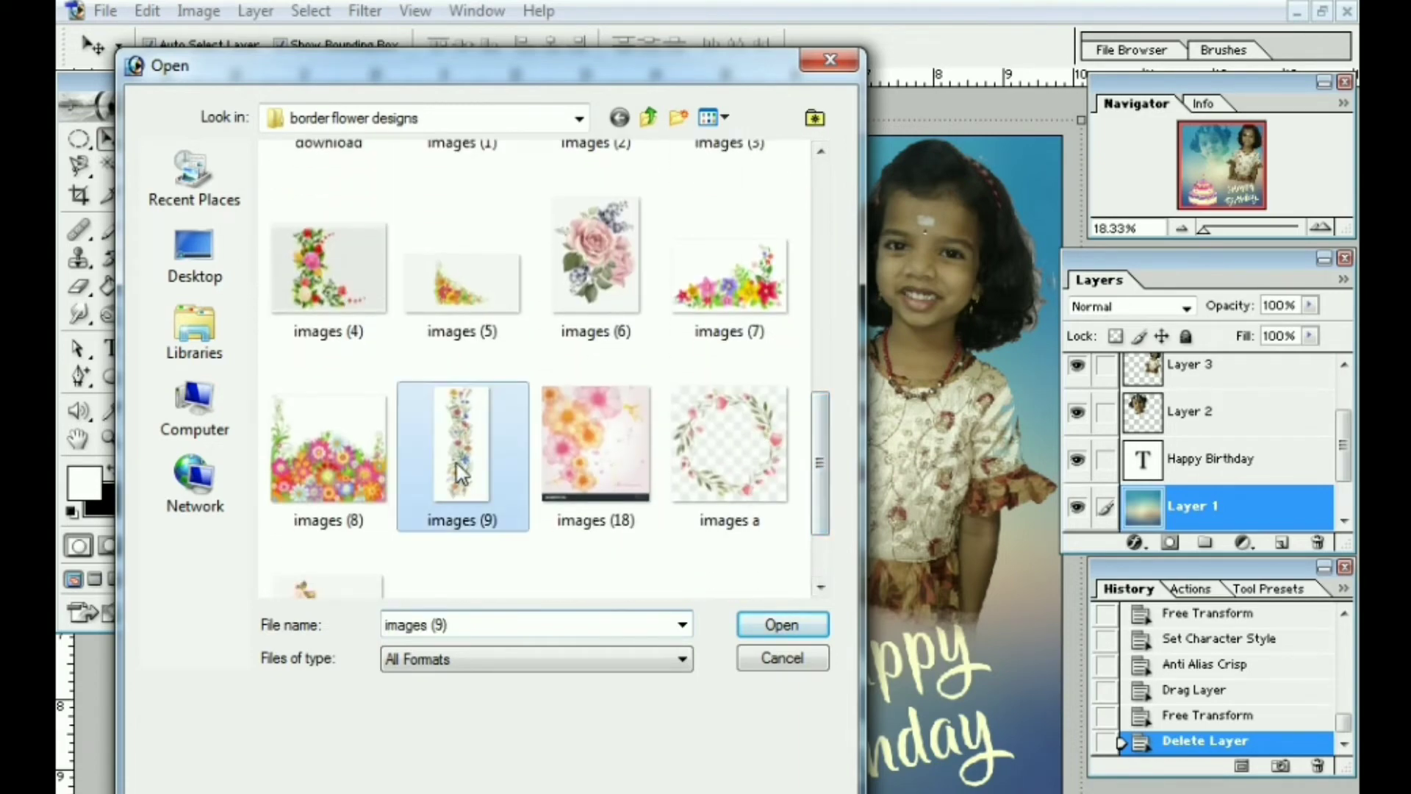
left_click(781, 624)
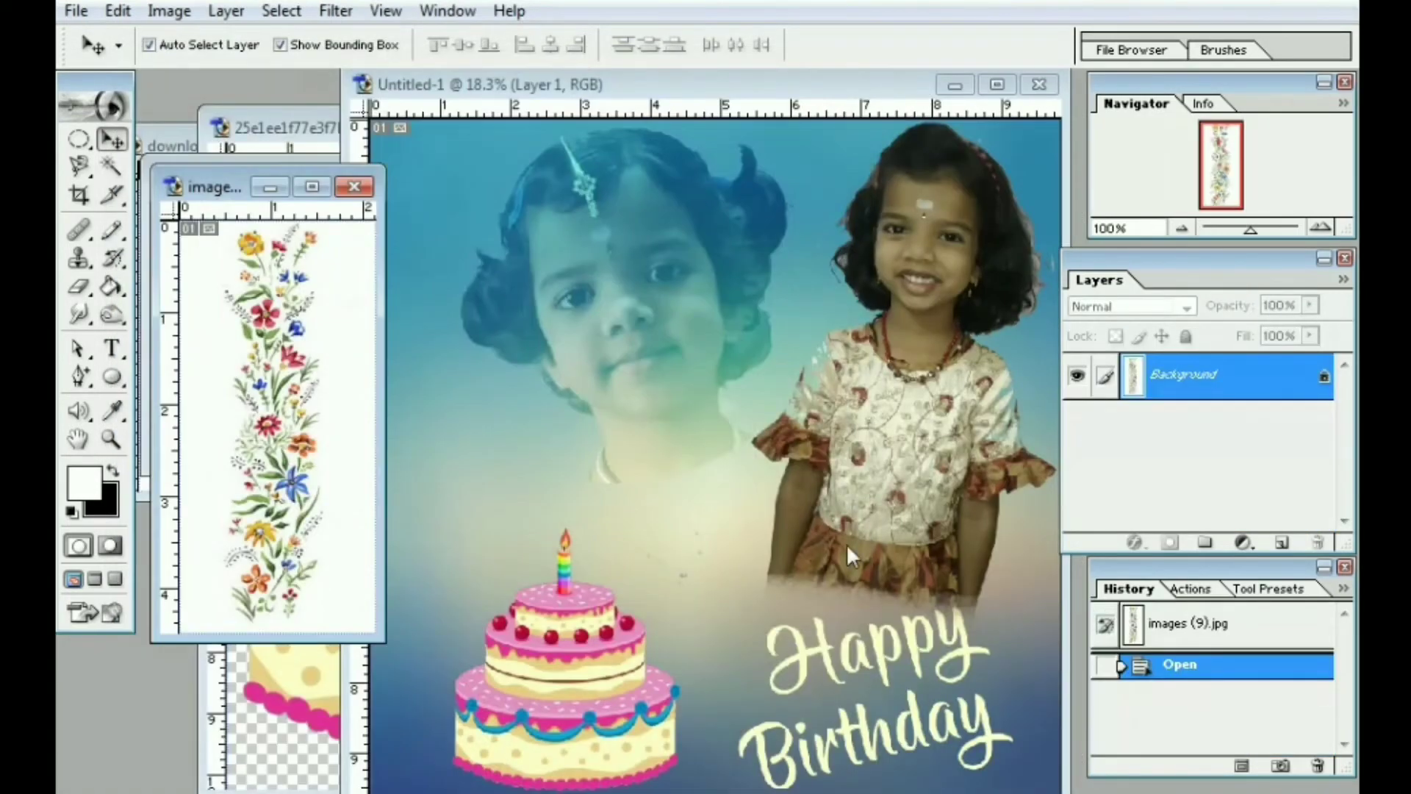
- Unlock the flower image, delete its white background, and drag the border into the card
double_click(1175, 377)
left_click(878, 405)
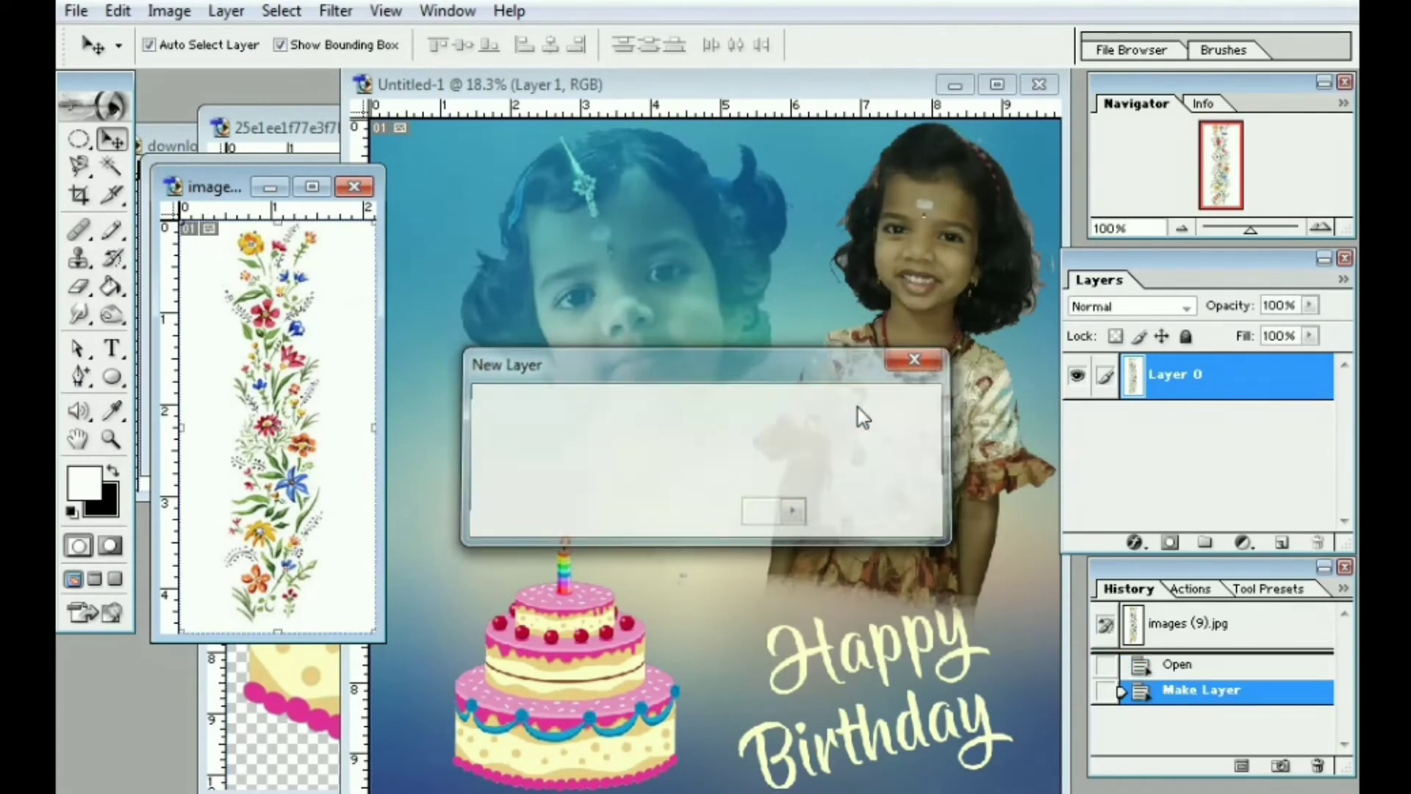
left_click(111, 166)
left_click(321, 299)
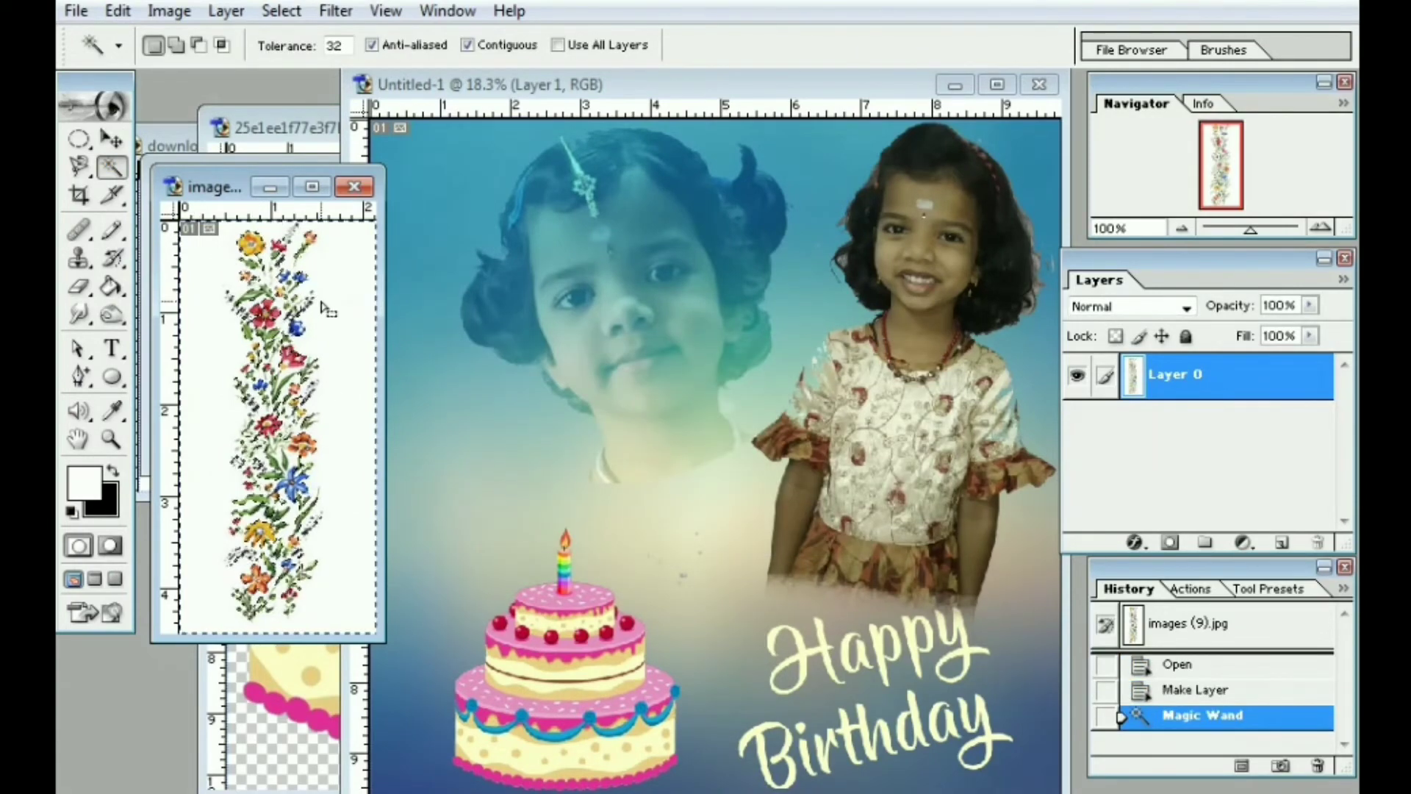
key("Delete")
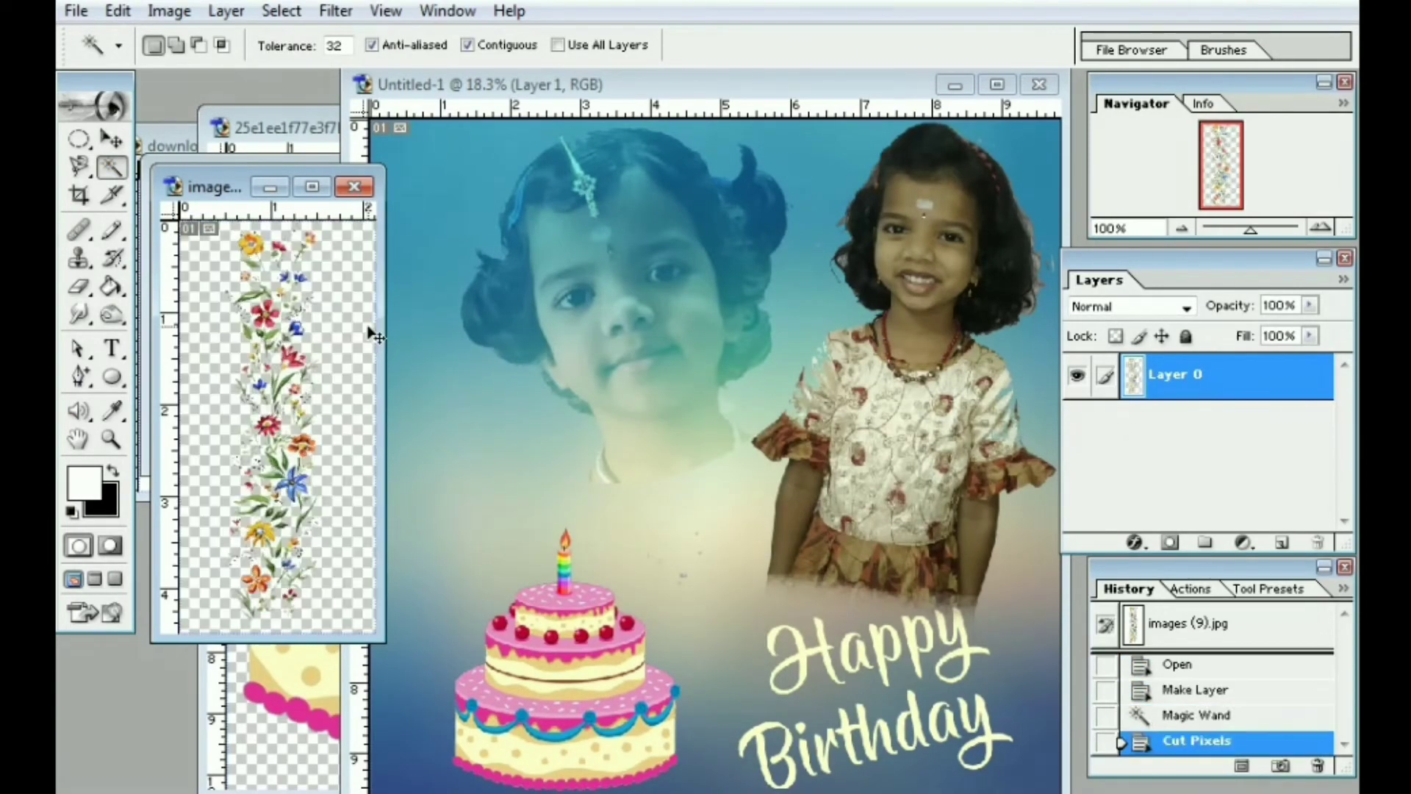
left_click(111, 140)
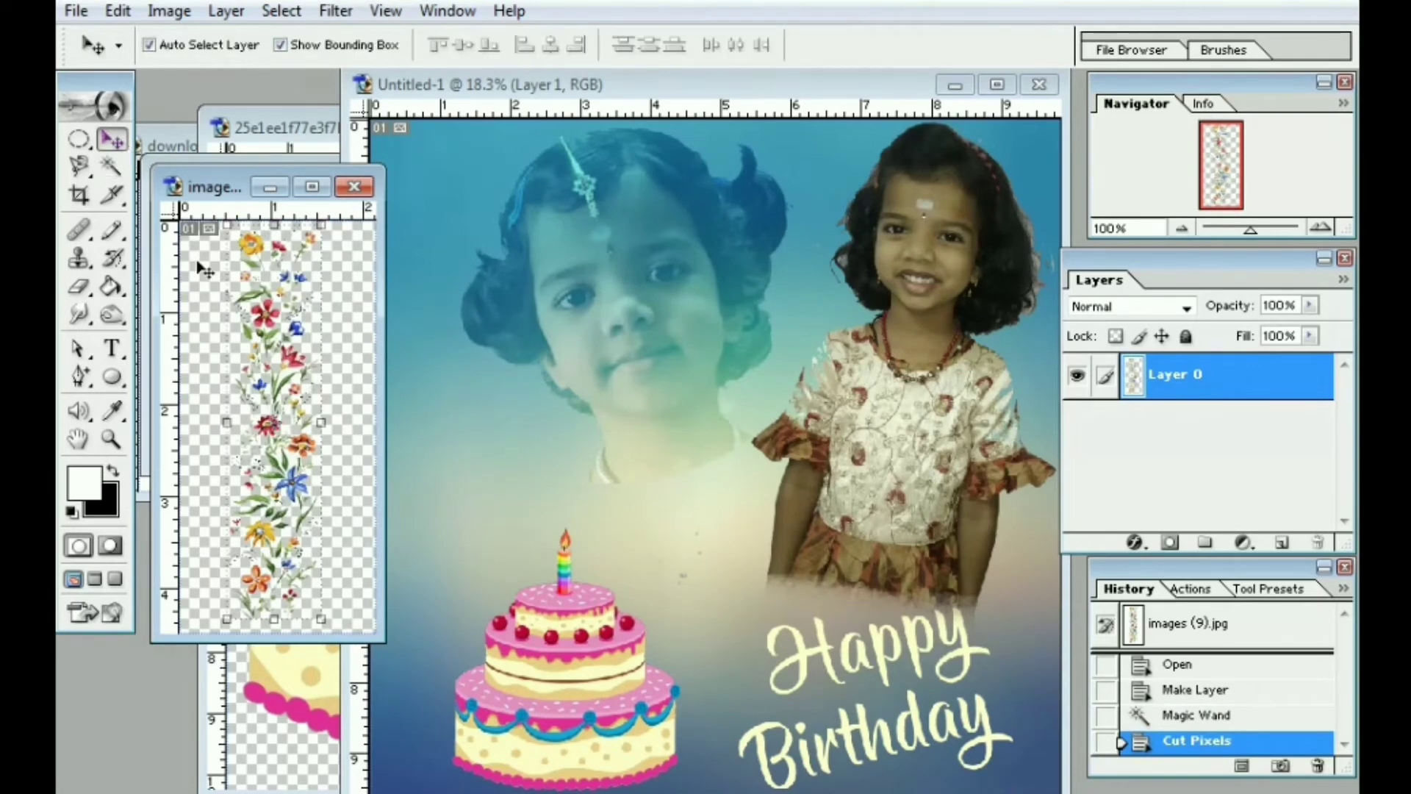
left_click_drag(271, 337, 479, 396)
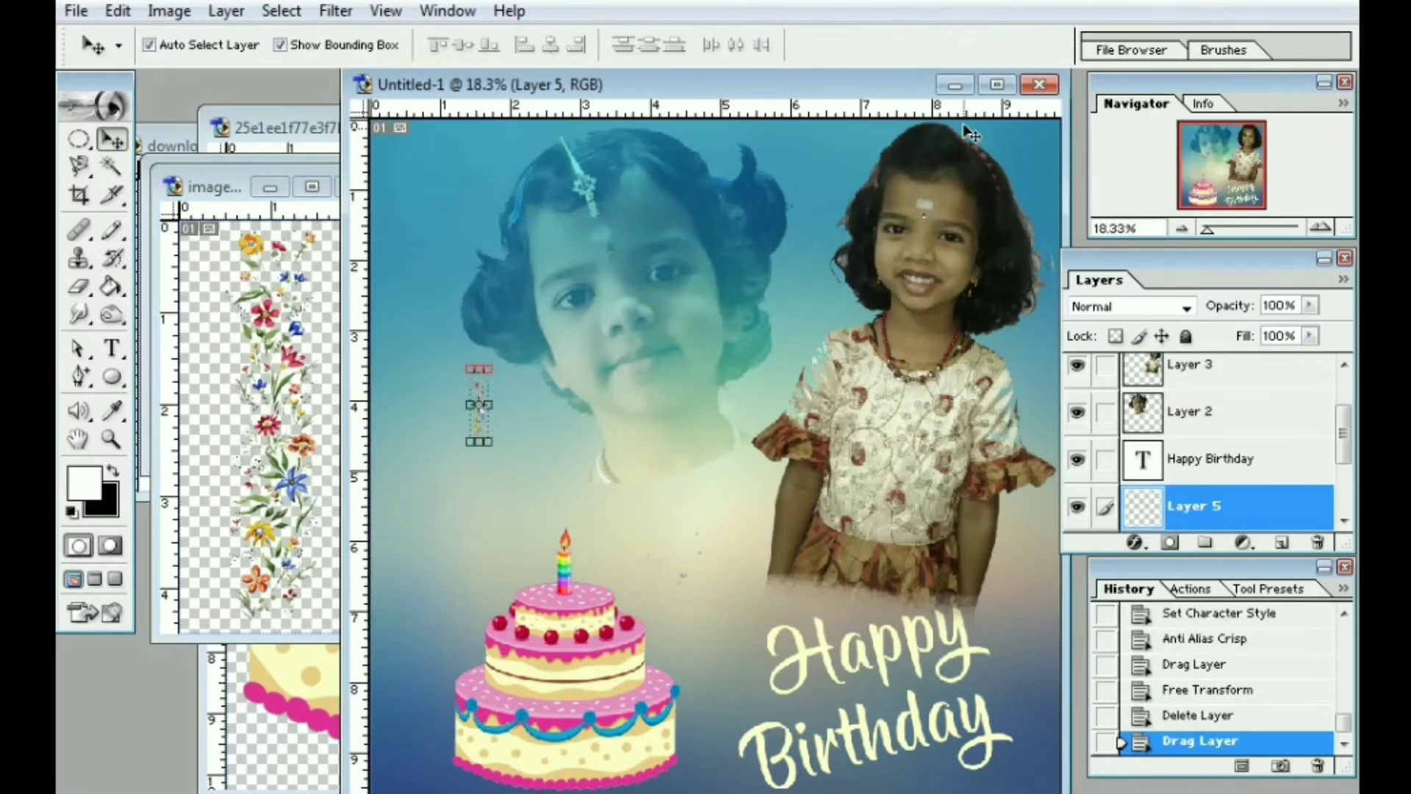
- Scale and stretch the flower strip with Free Transform to run down the card's left edge
left_click(996, 85)
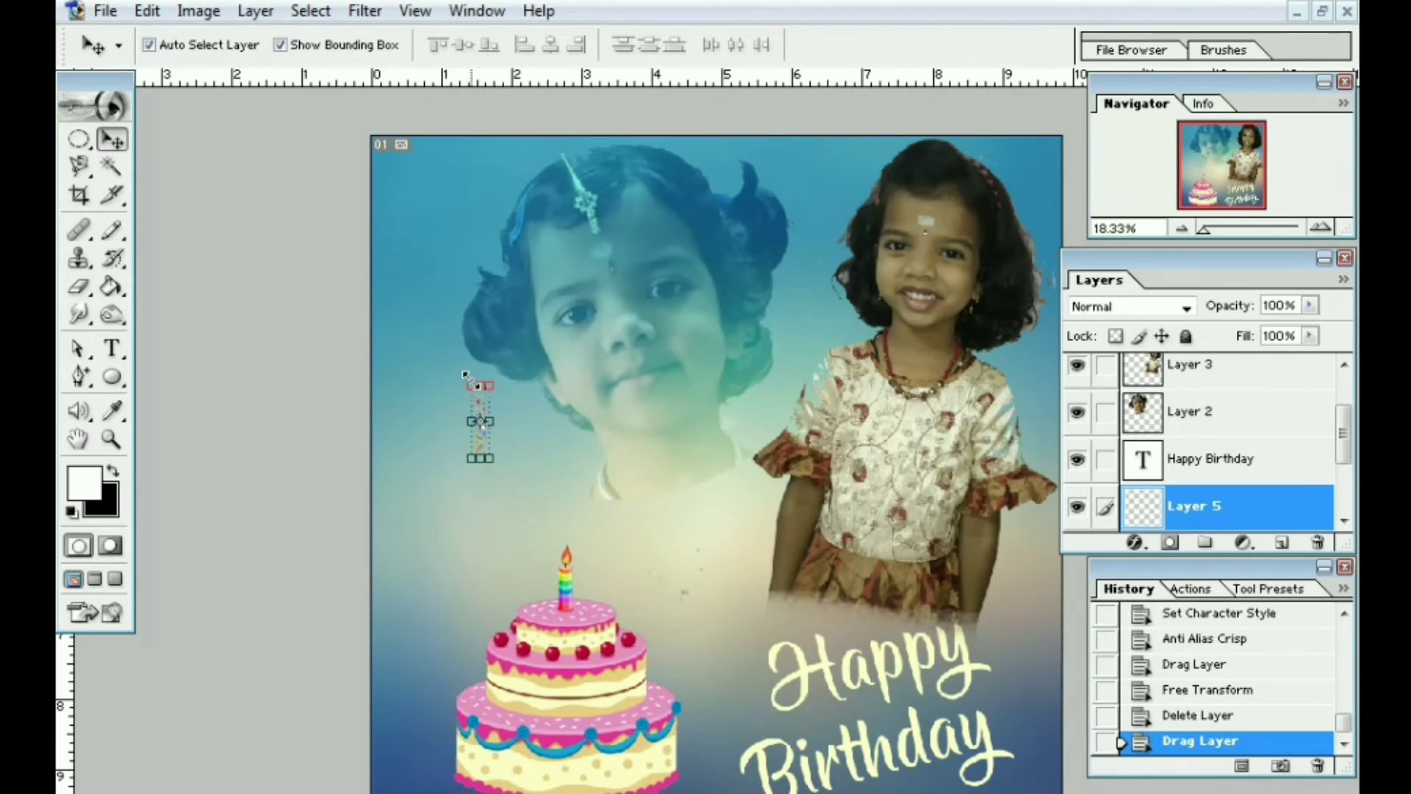
key("ctrl+t")
left_click_drag(468, 384, 388, 153)
left_click_drag(438, 448, 437, 661)
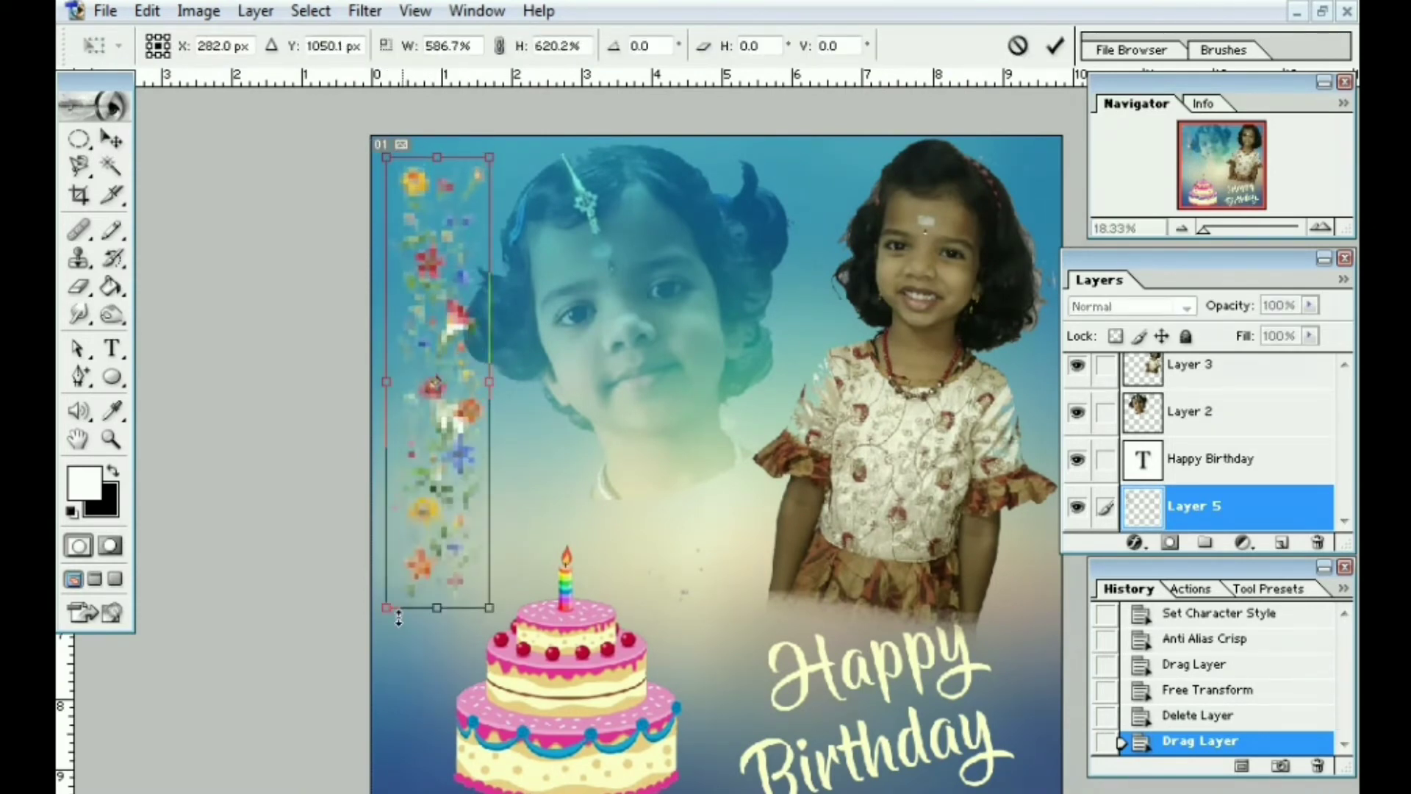
left_click_drag(478, 511, 457, 504)
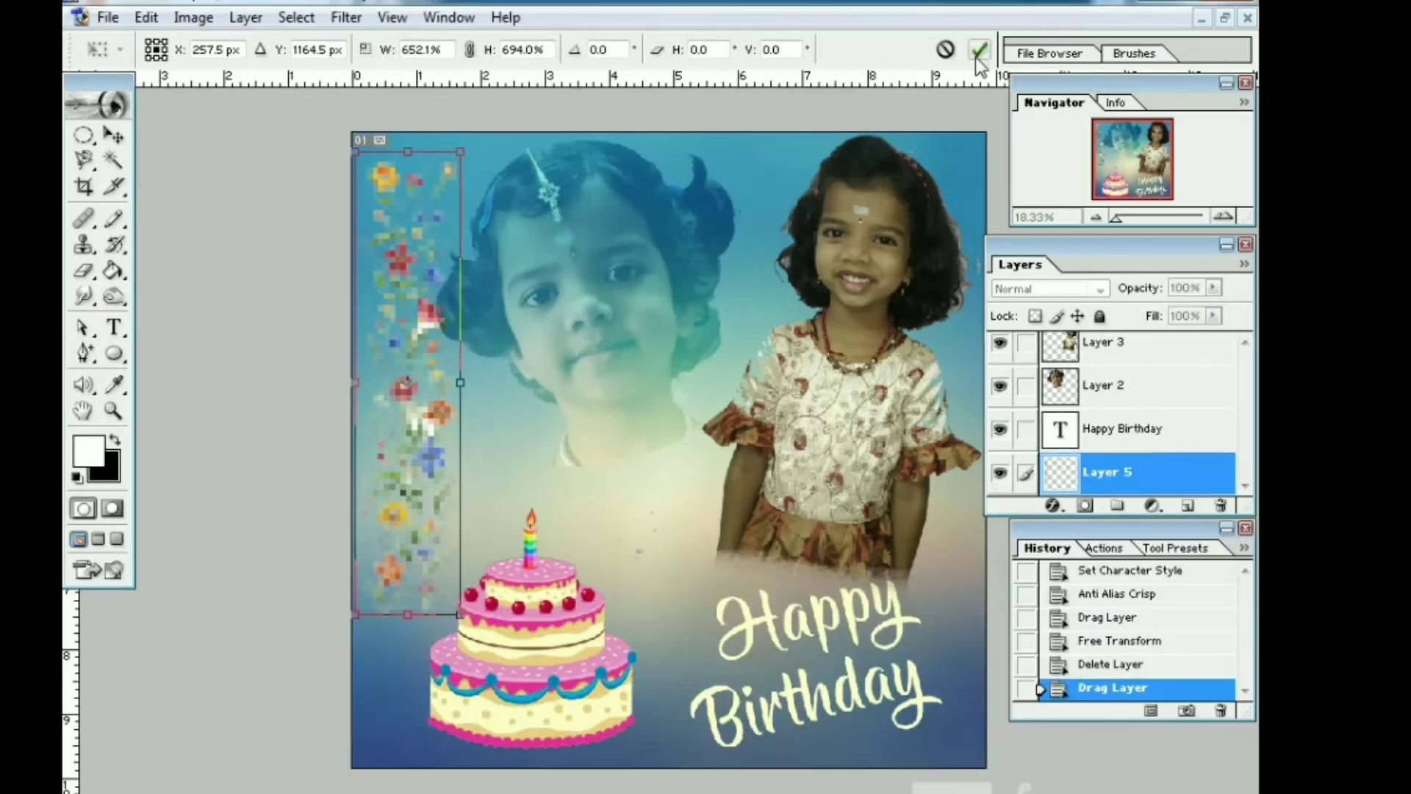
left_click(1054, 46)
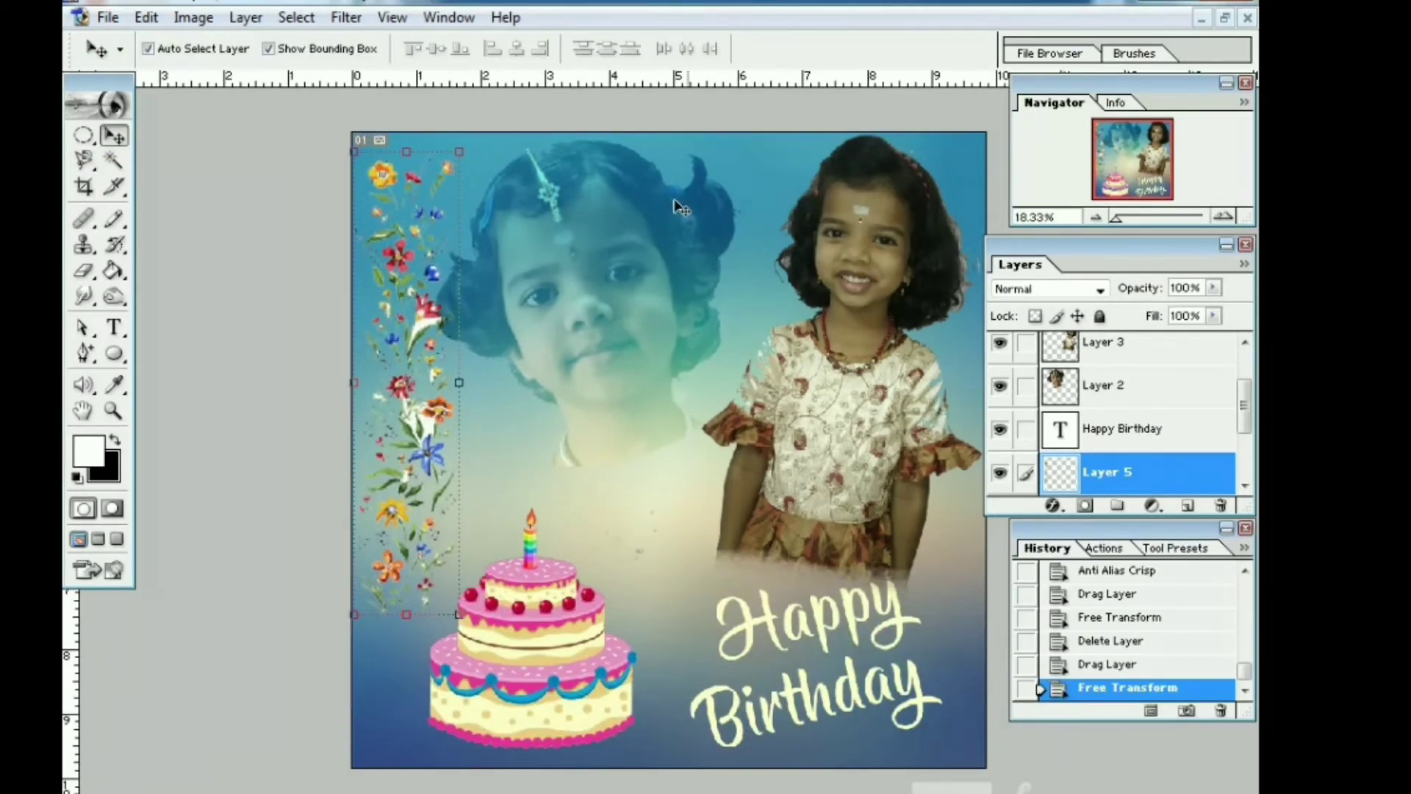
left_click(108, 17)
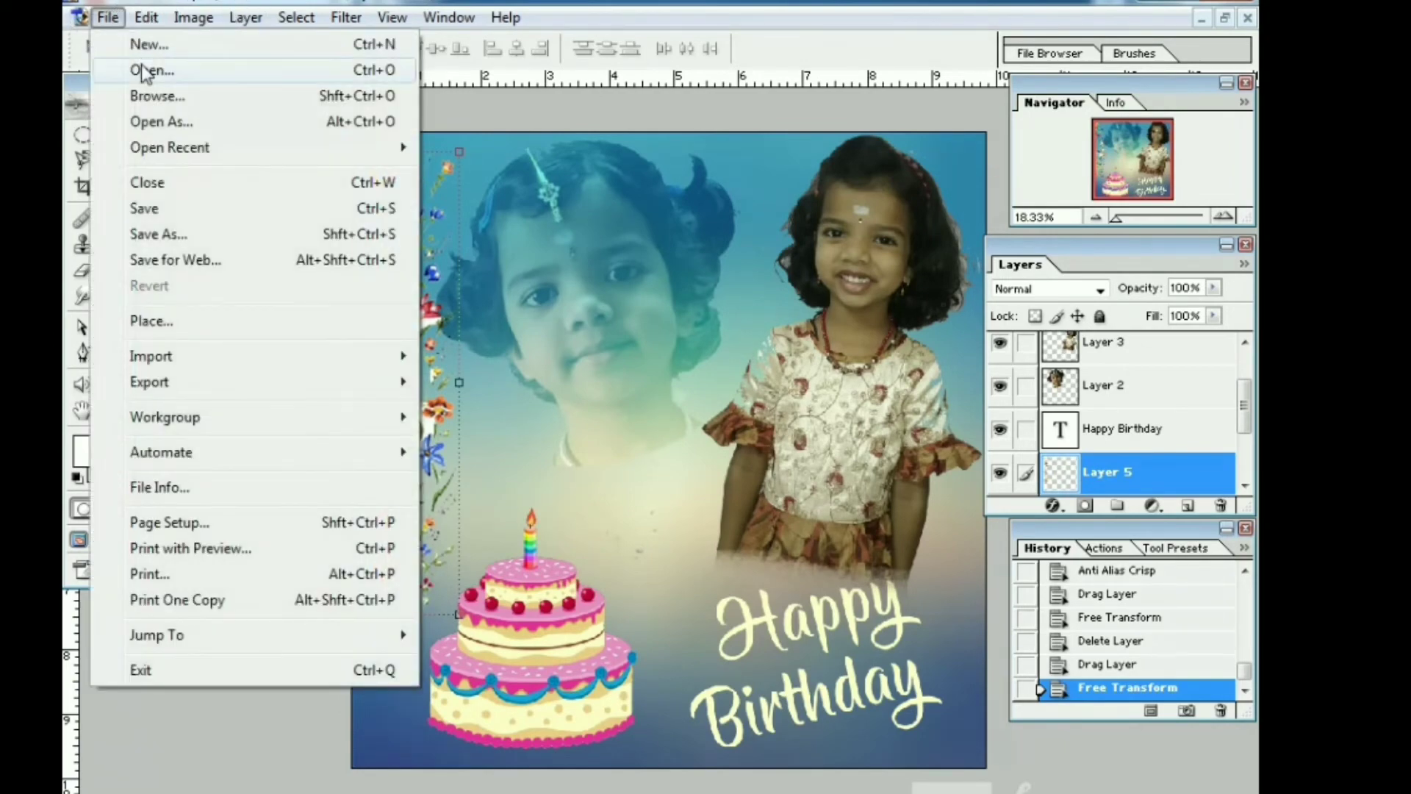
- Open the rose image download (6).jpg as its own document
left_click(150, 71)
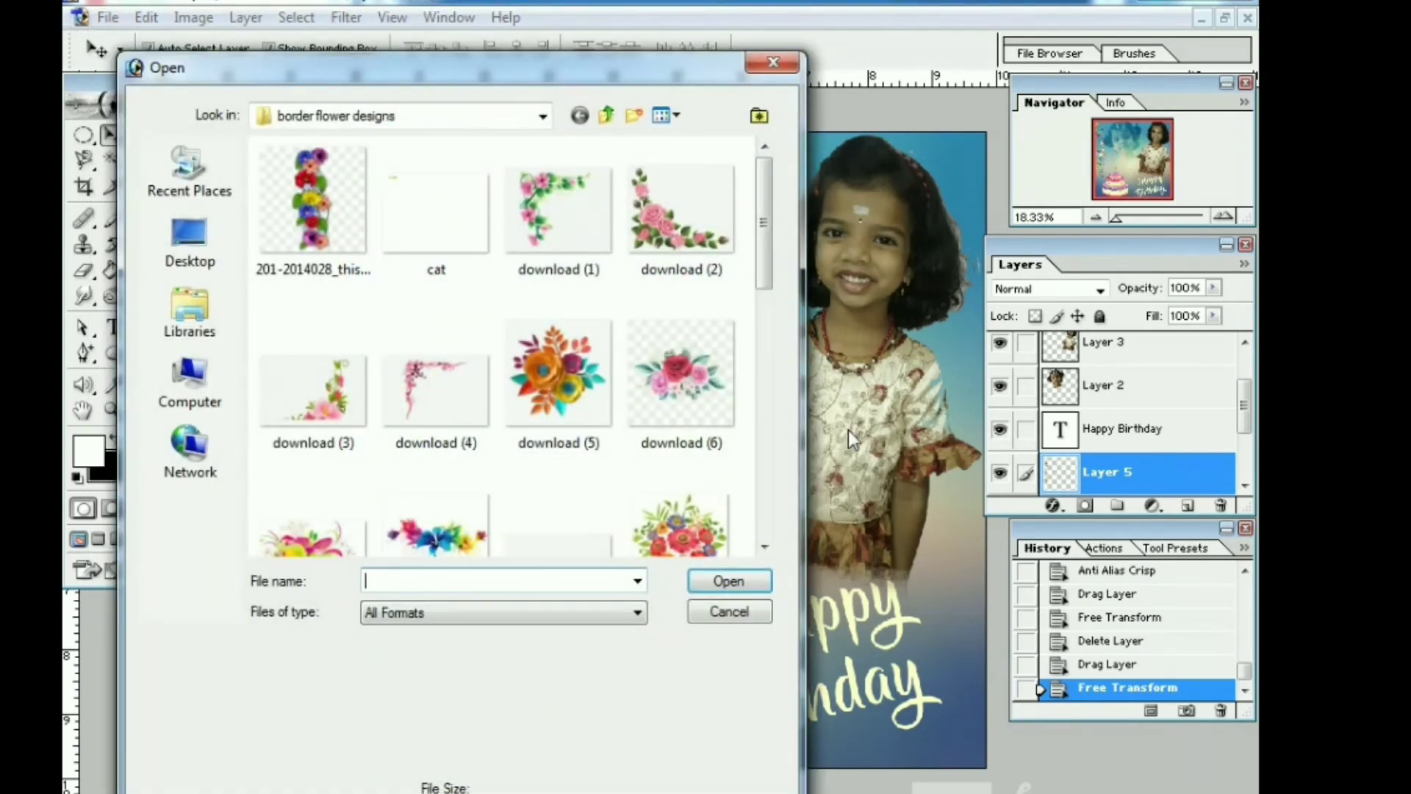
left_click(716, 368)
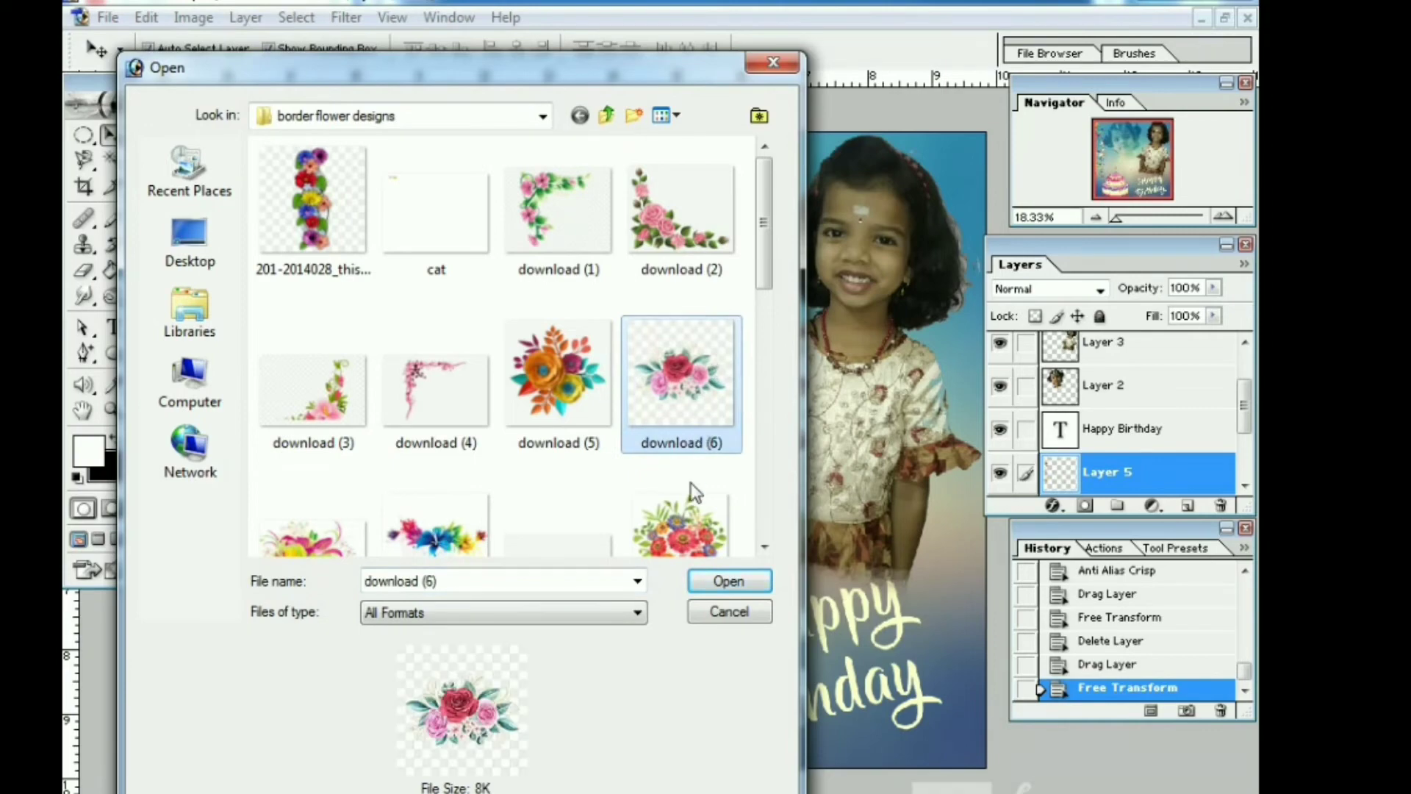
left_click(695, 532)
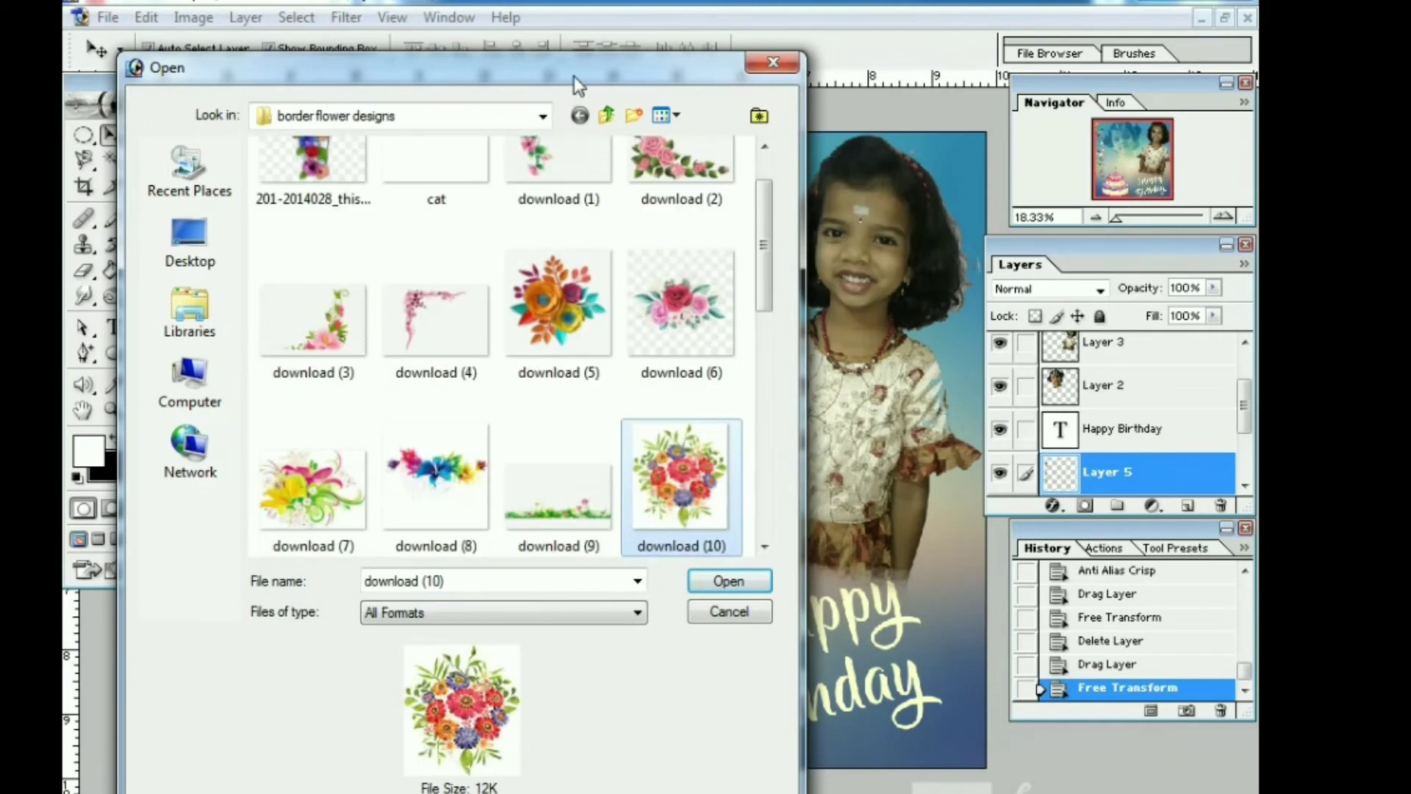
mouse_move(575, 77)
left_mouse_down()
mouse_move(368, 422)
mouse_move(566, 82)
left_mouse_up()
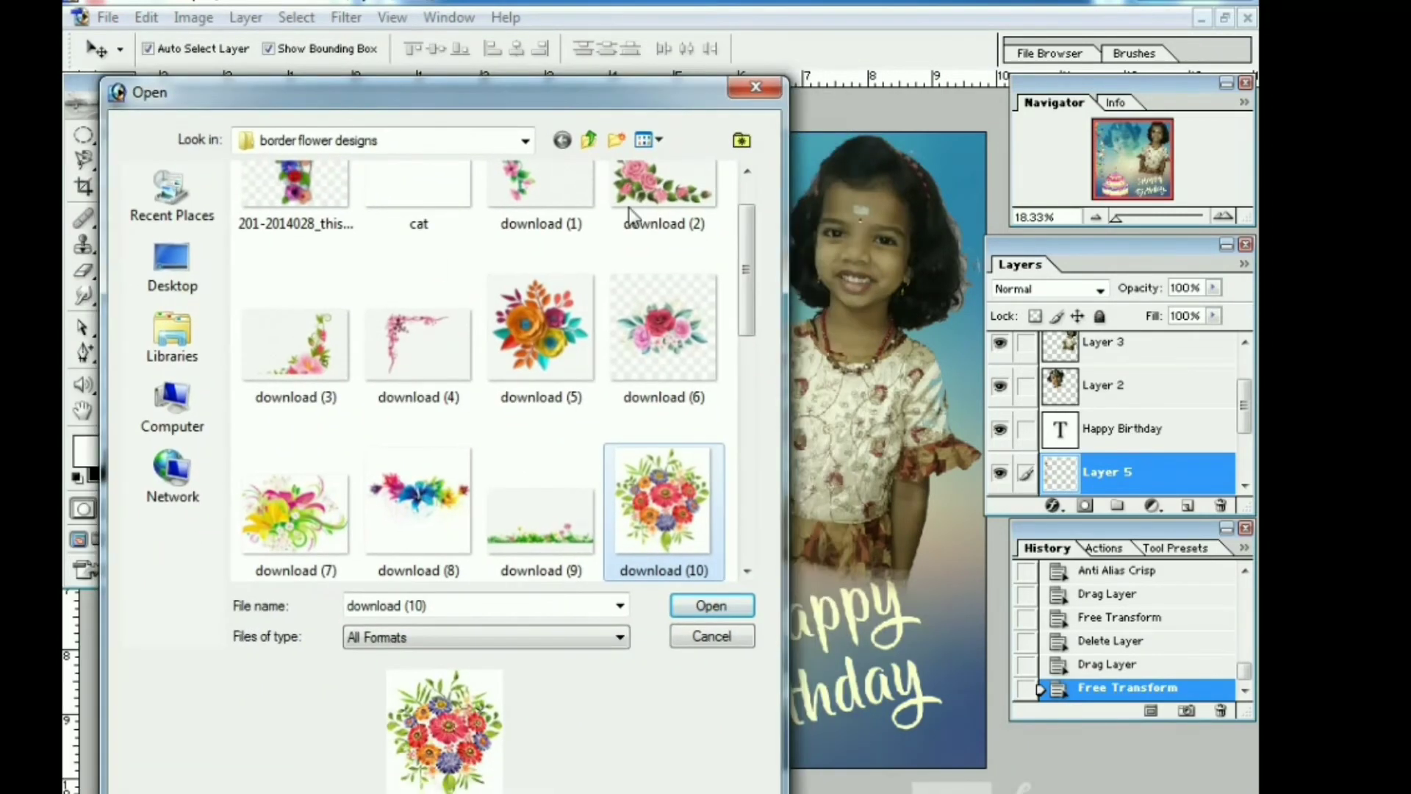
left_click(673, 323)
left_click(710, 604)
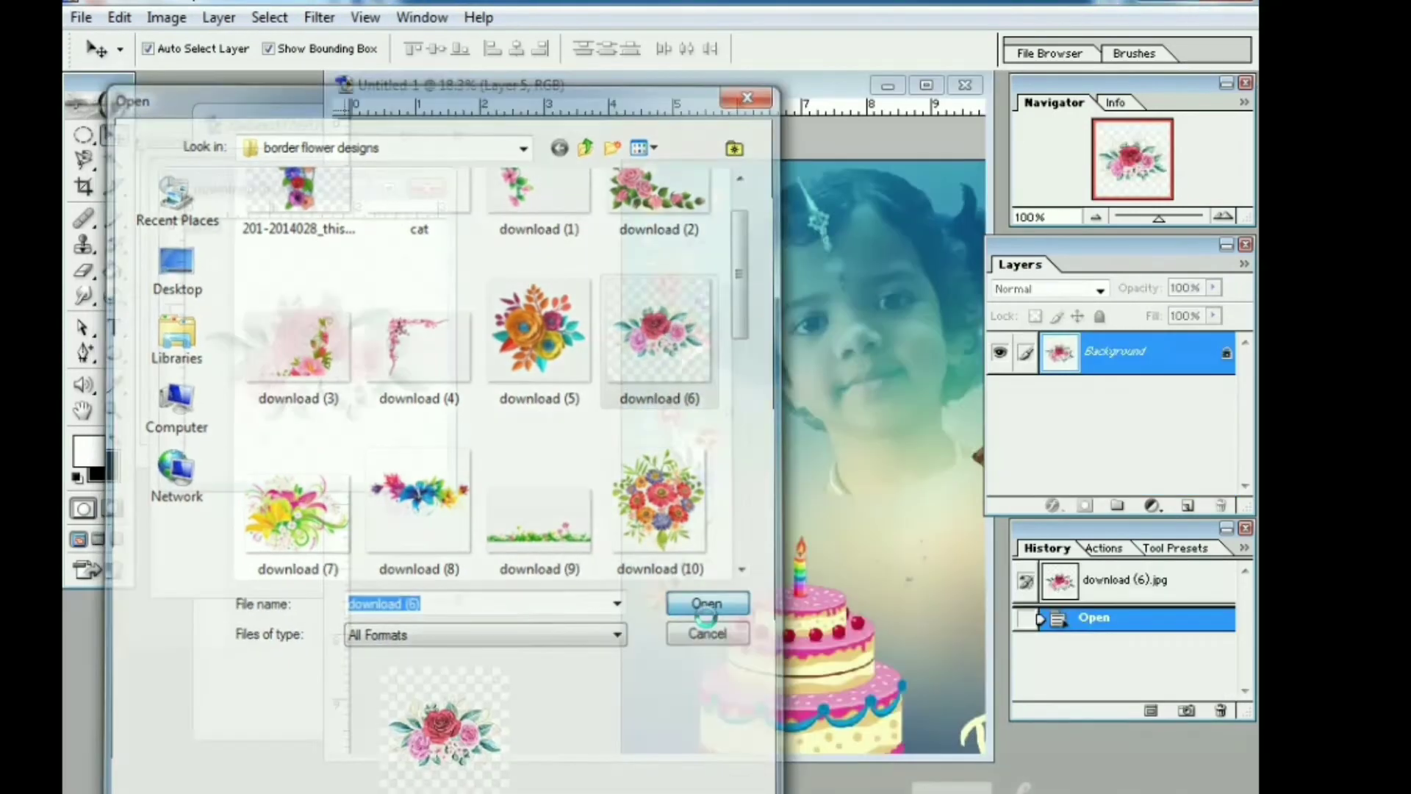
- Select the white around the roses, unlock the background, and cut the white away
left_click(113, 160)
left_click(373, 269)
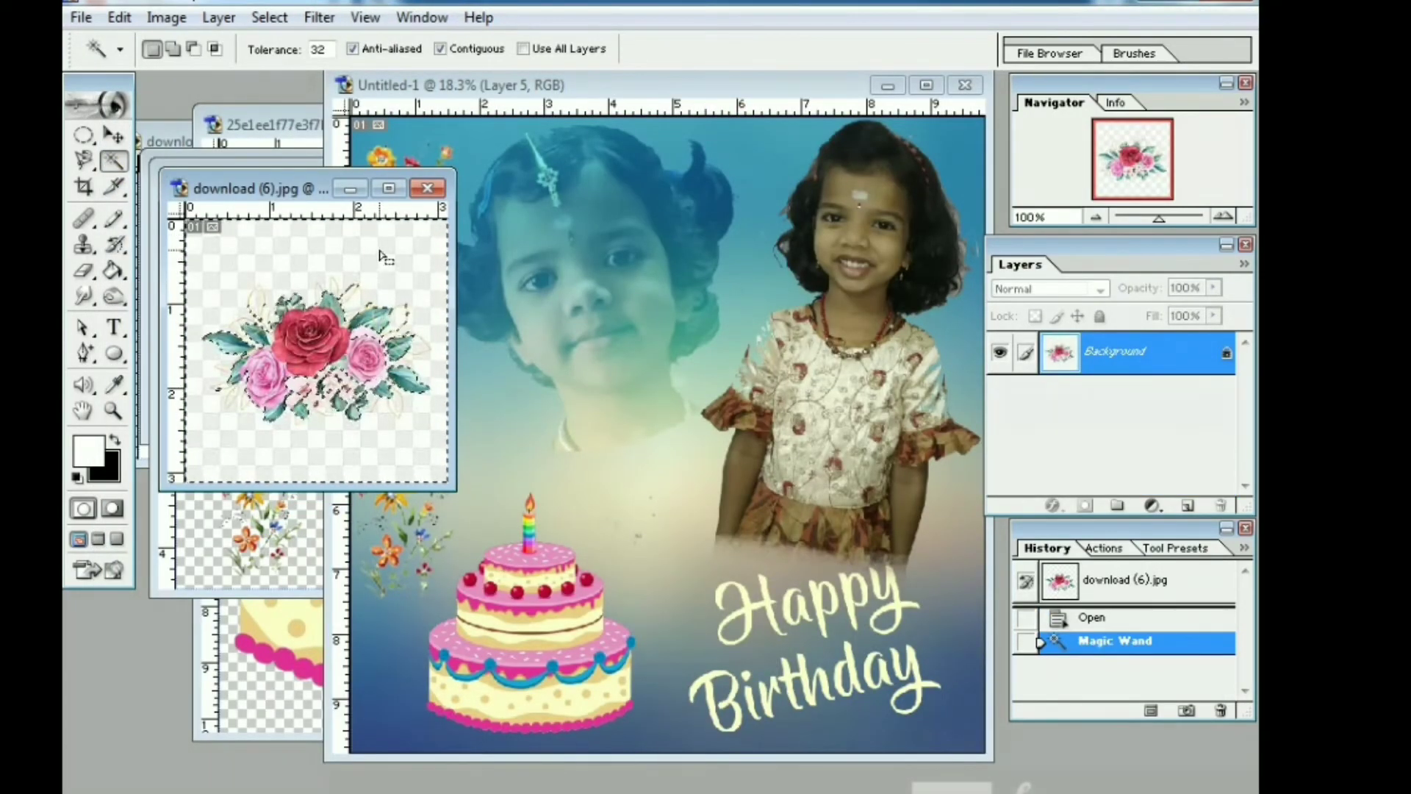
double_click(1130, 380)
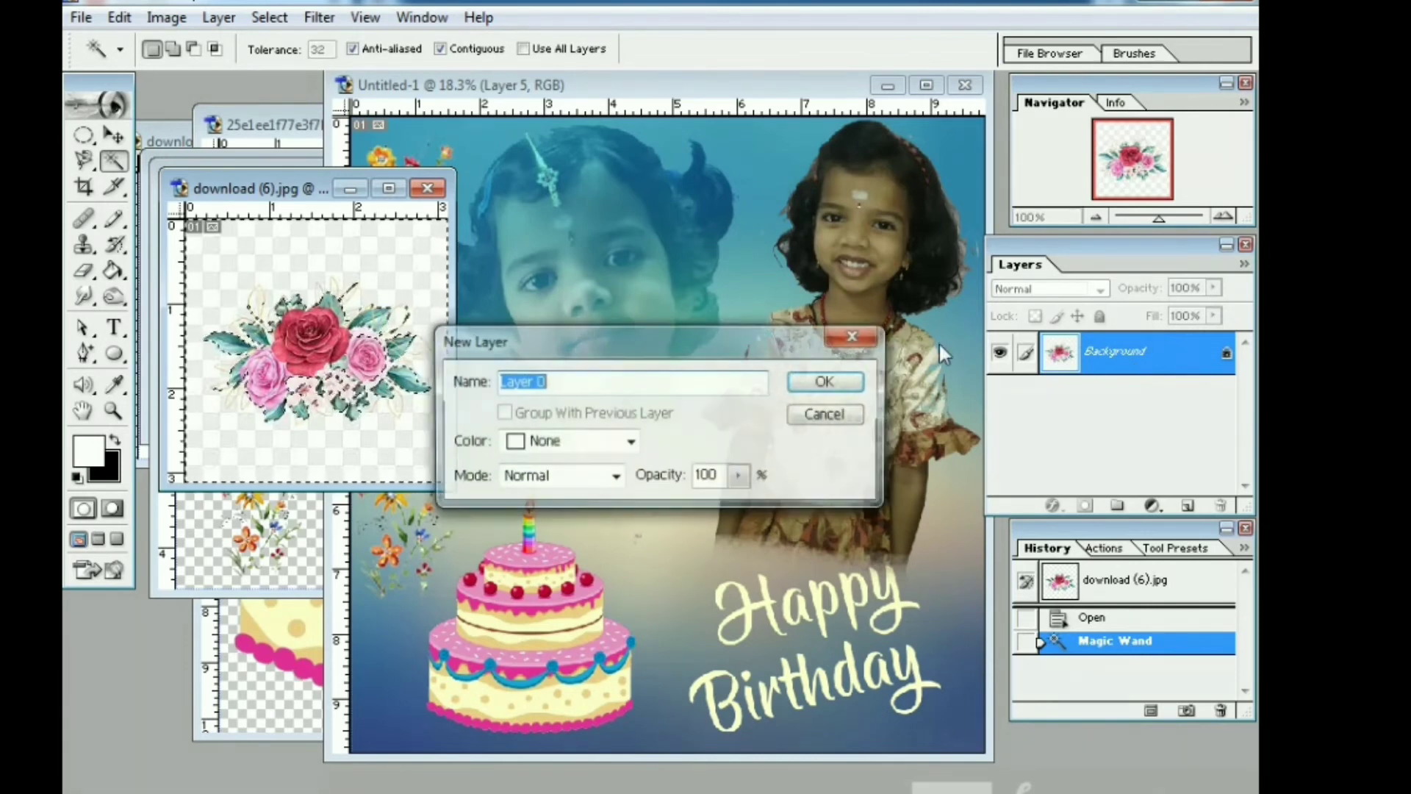
left_click(852, 381)
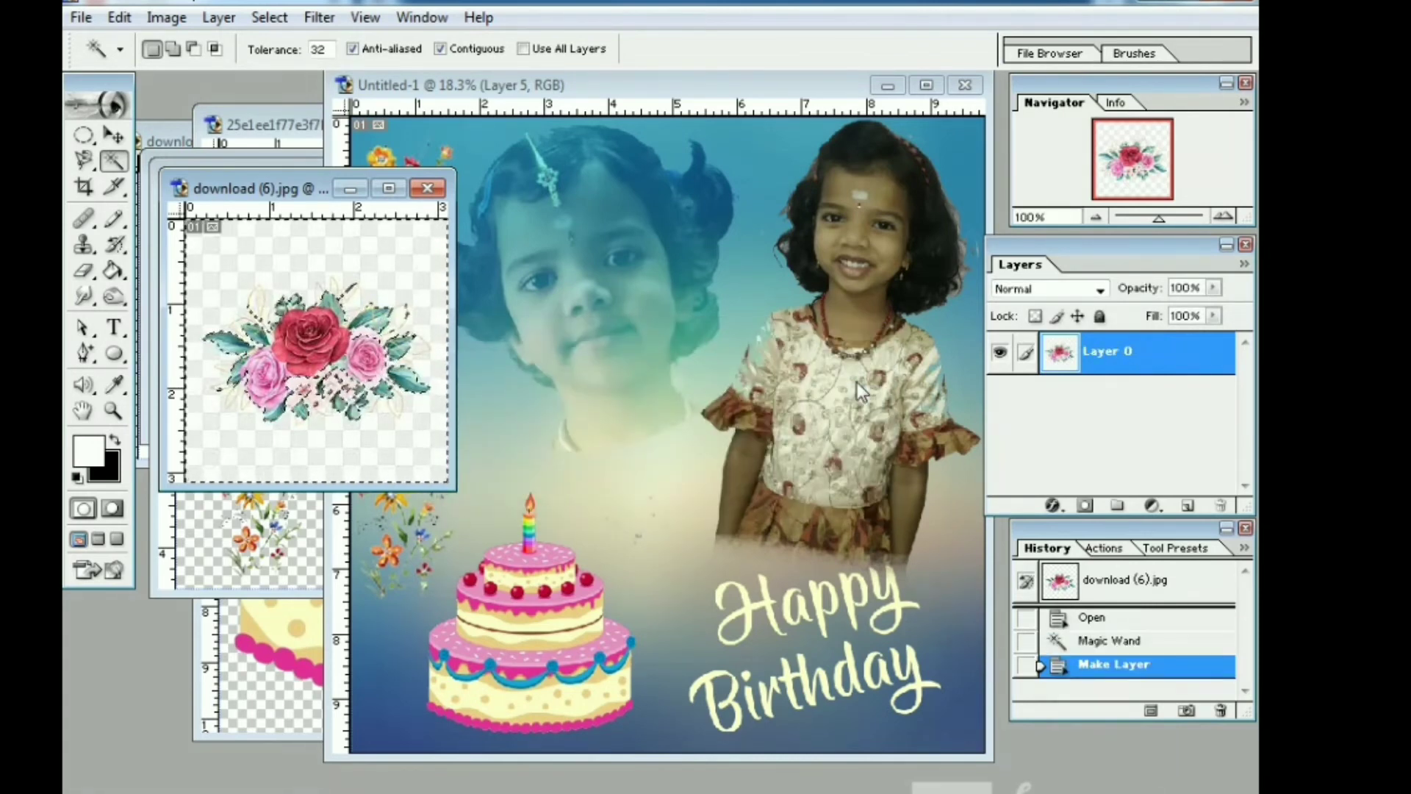
key("ctrl+x")
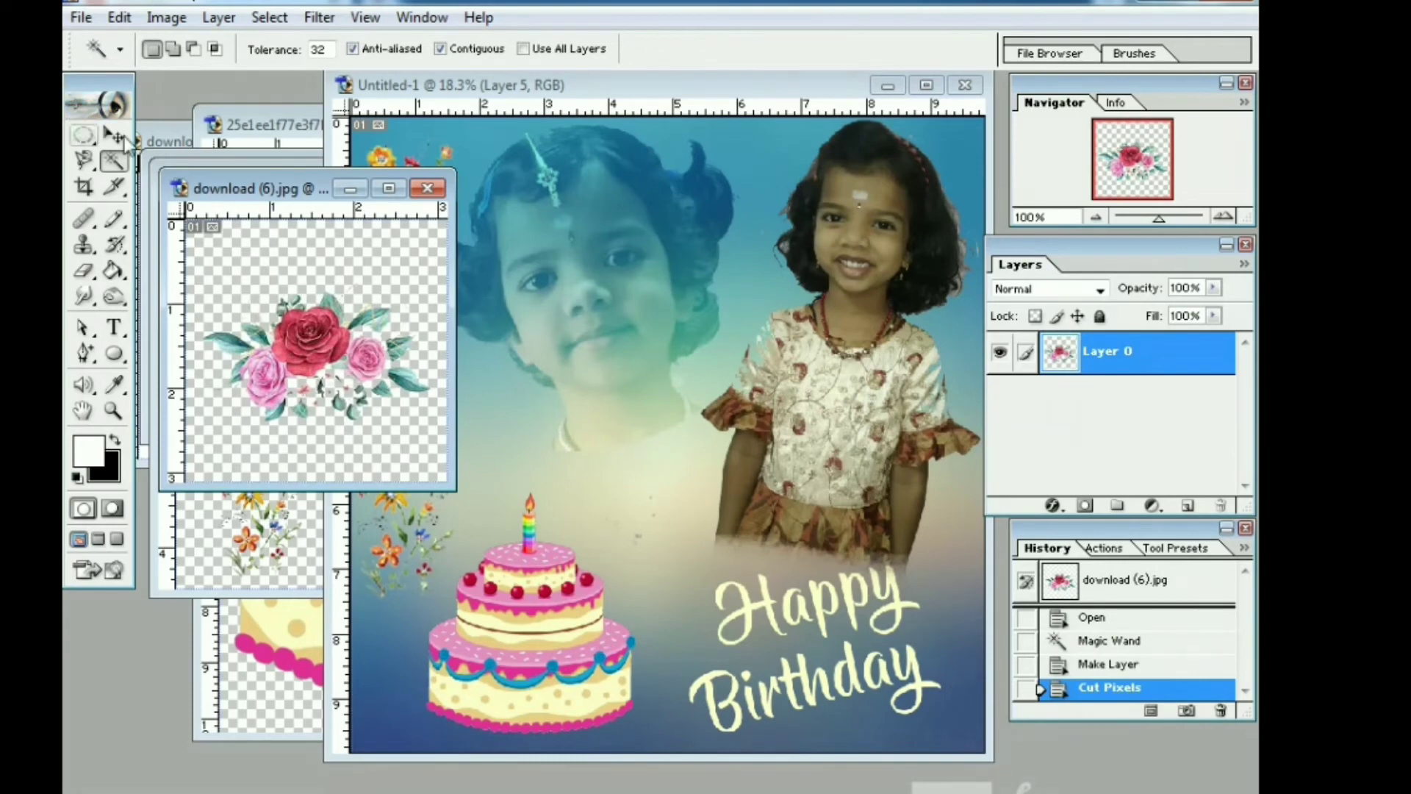
- Drag the rose cluster into the card above the cake as Layer 6 and enlarge it
left_click(113, 136)
left_click_drag(416, 381, 637, 491)
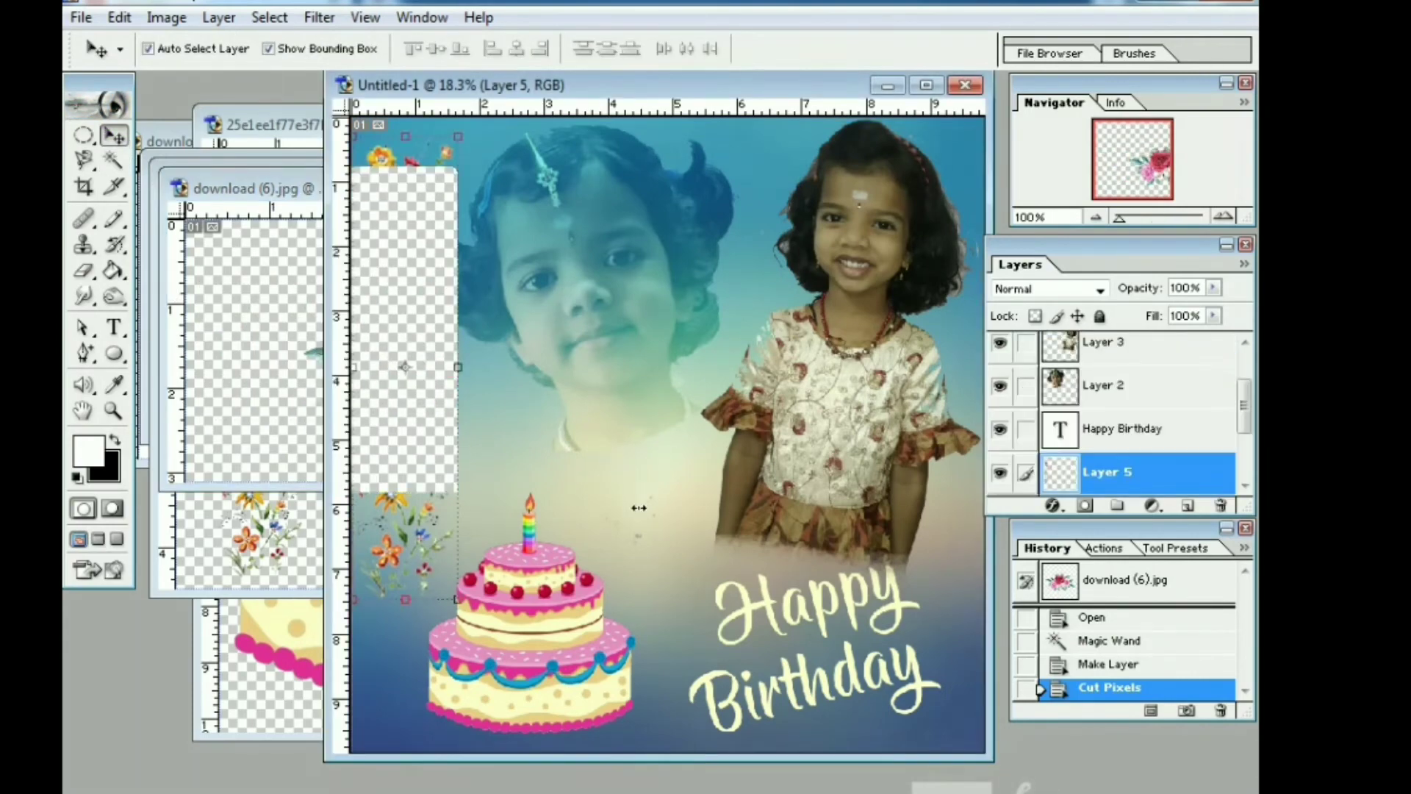
left_click(926, 84)
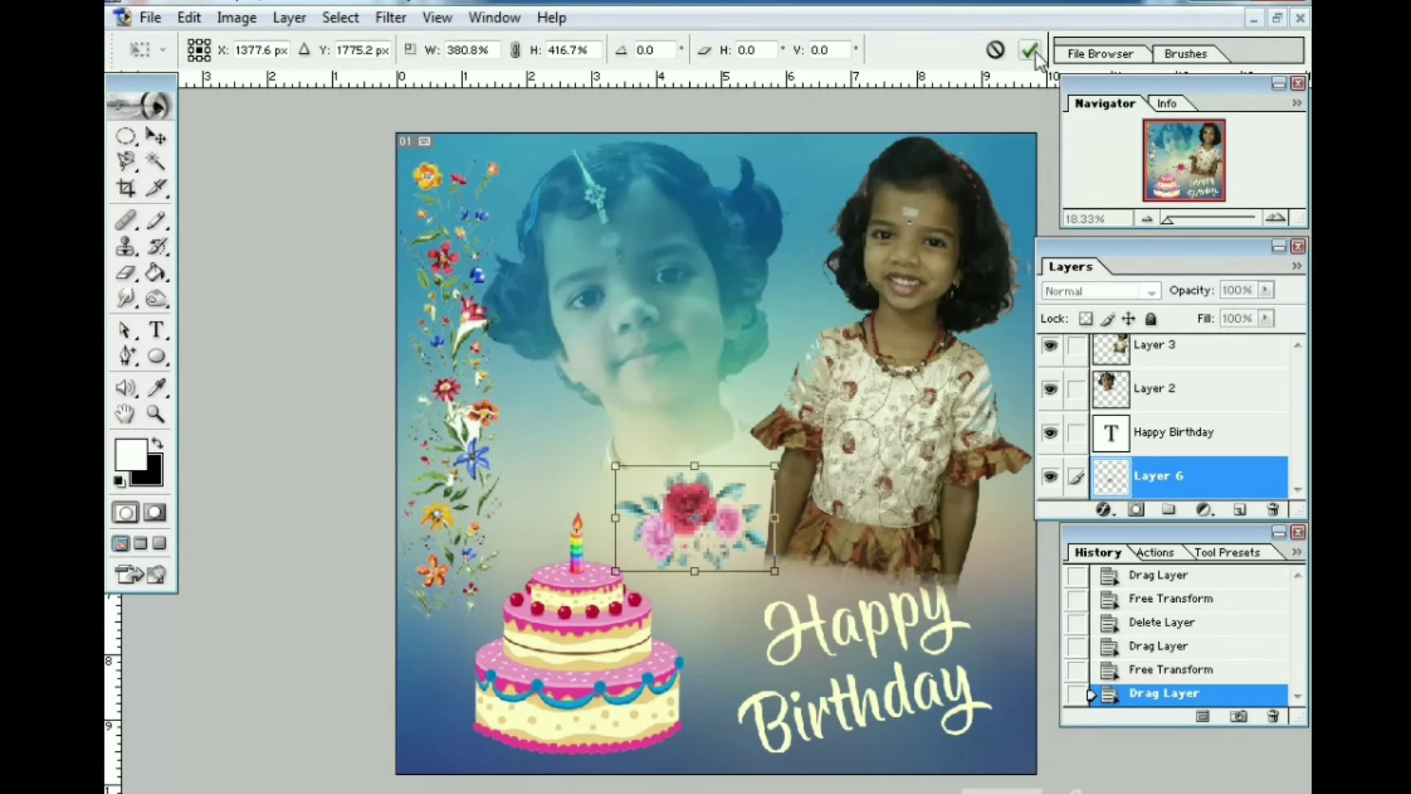
left_click(1030, 50)
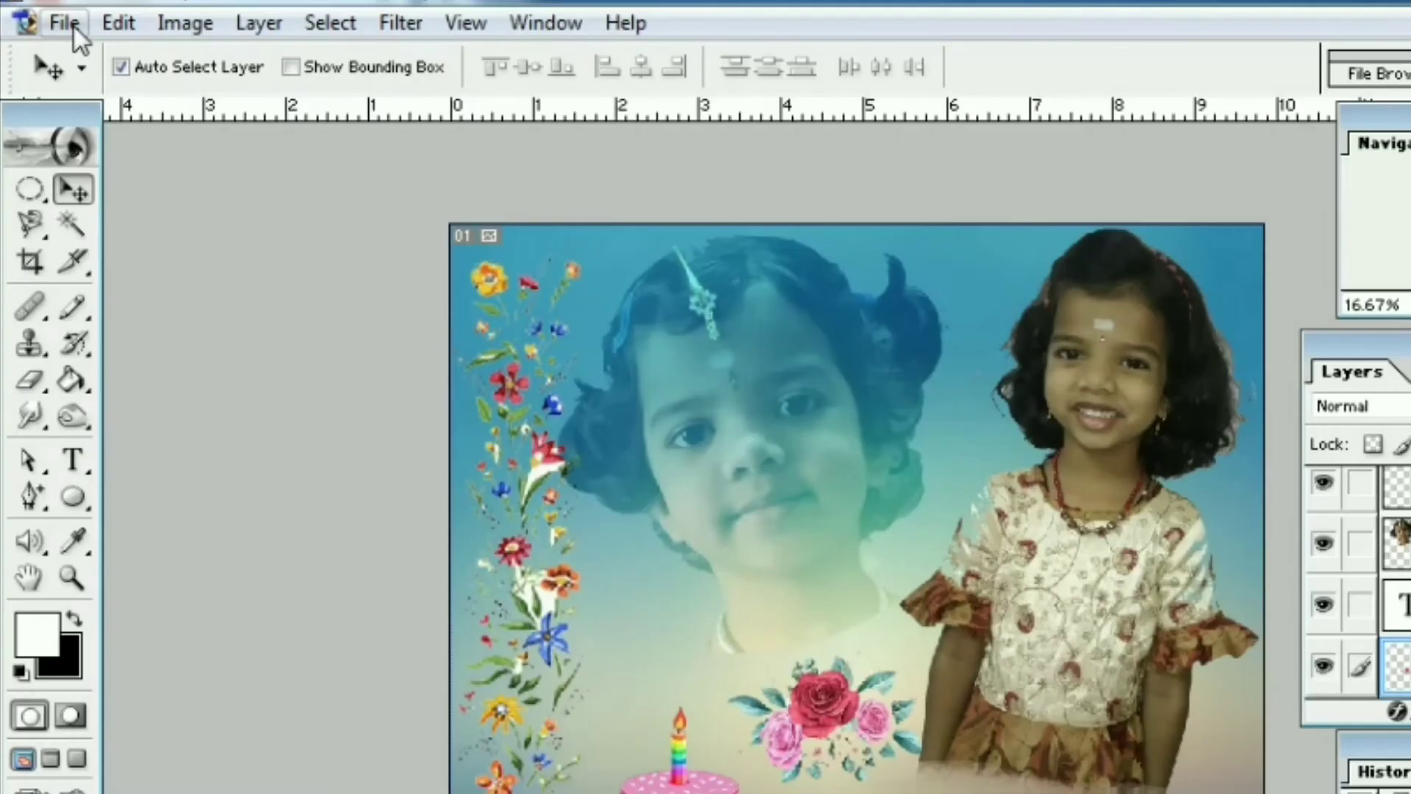
left_click(150, 17)
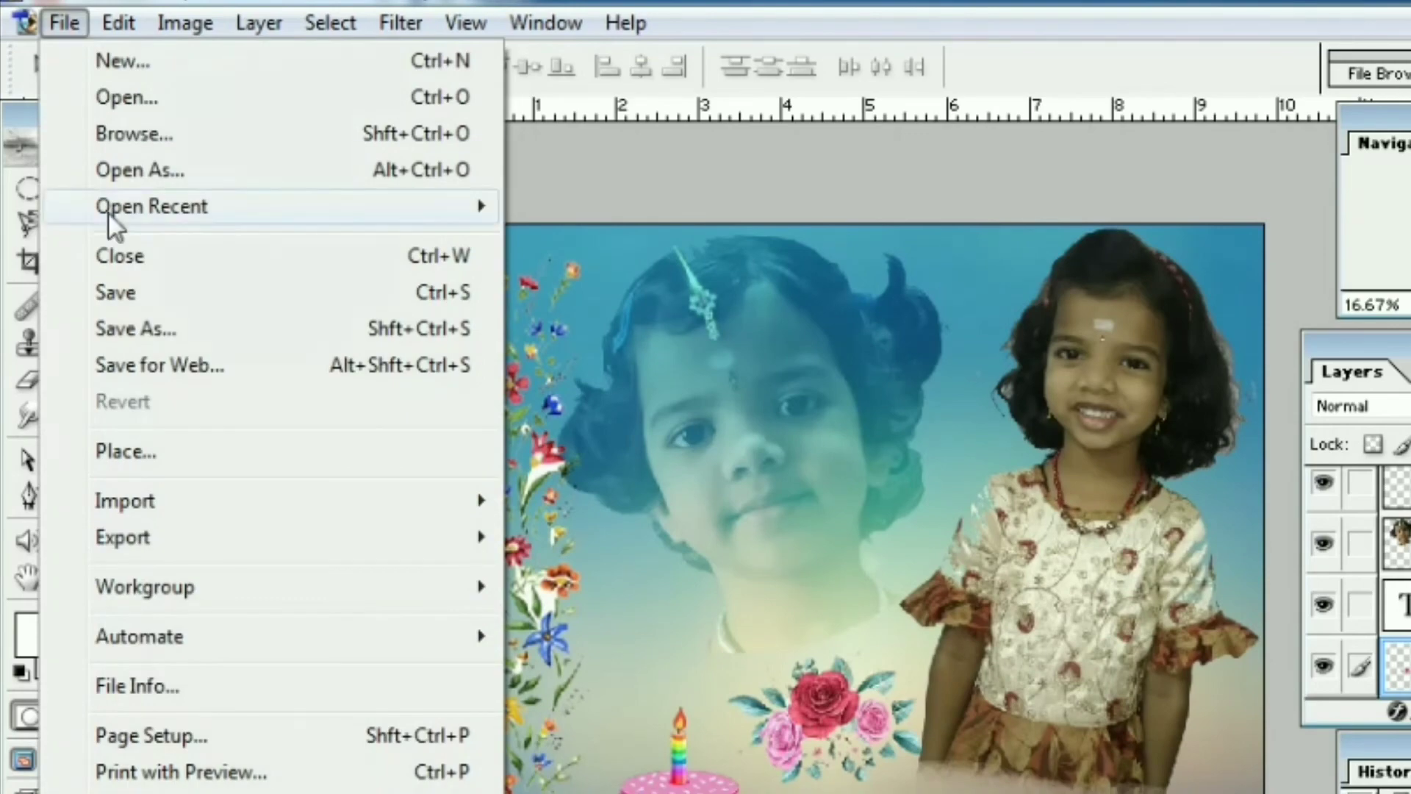
- Save the card as JPEG 'Birthday card' in the photoshop practice folder at Quality 5 (Medium)
left_click(161, 329)
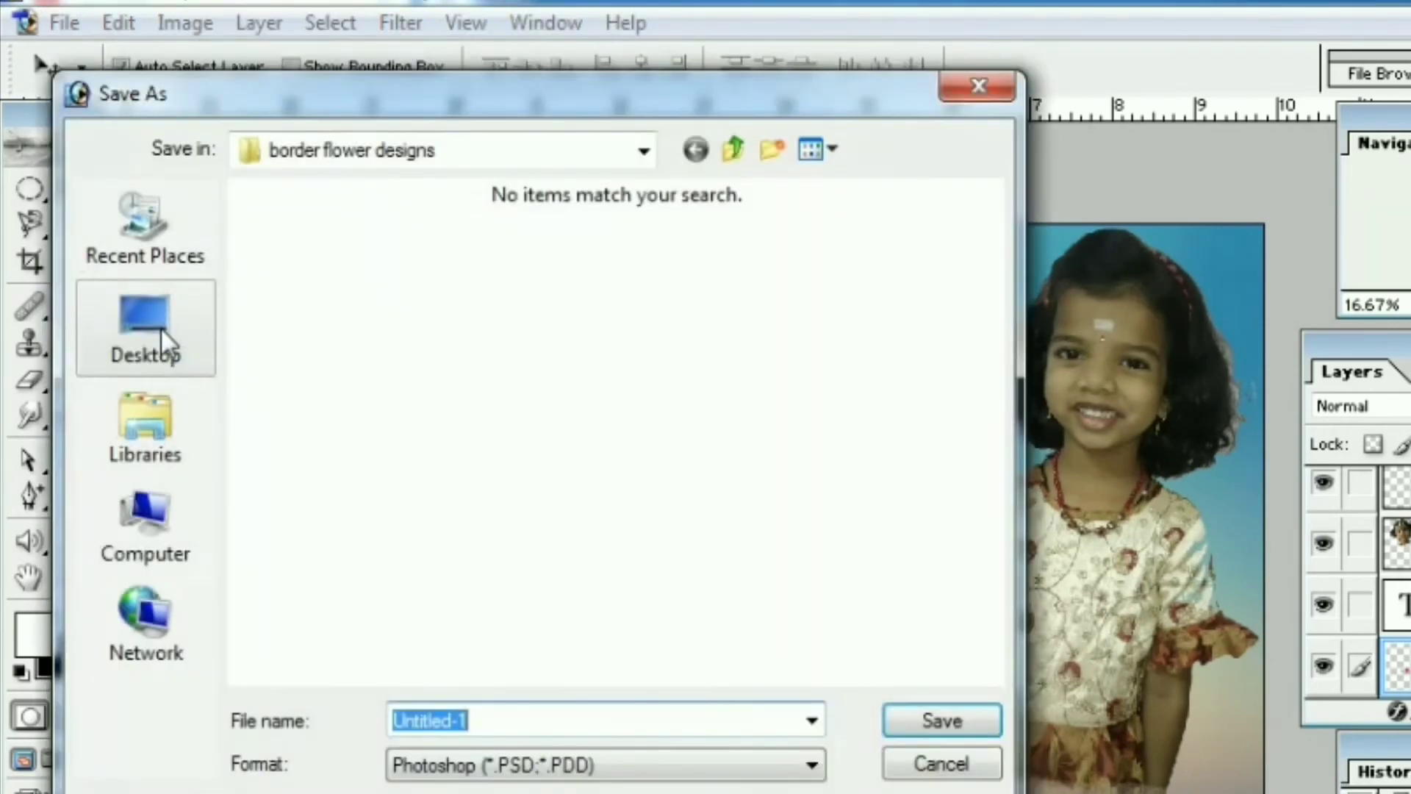
left_click(721, 152)
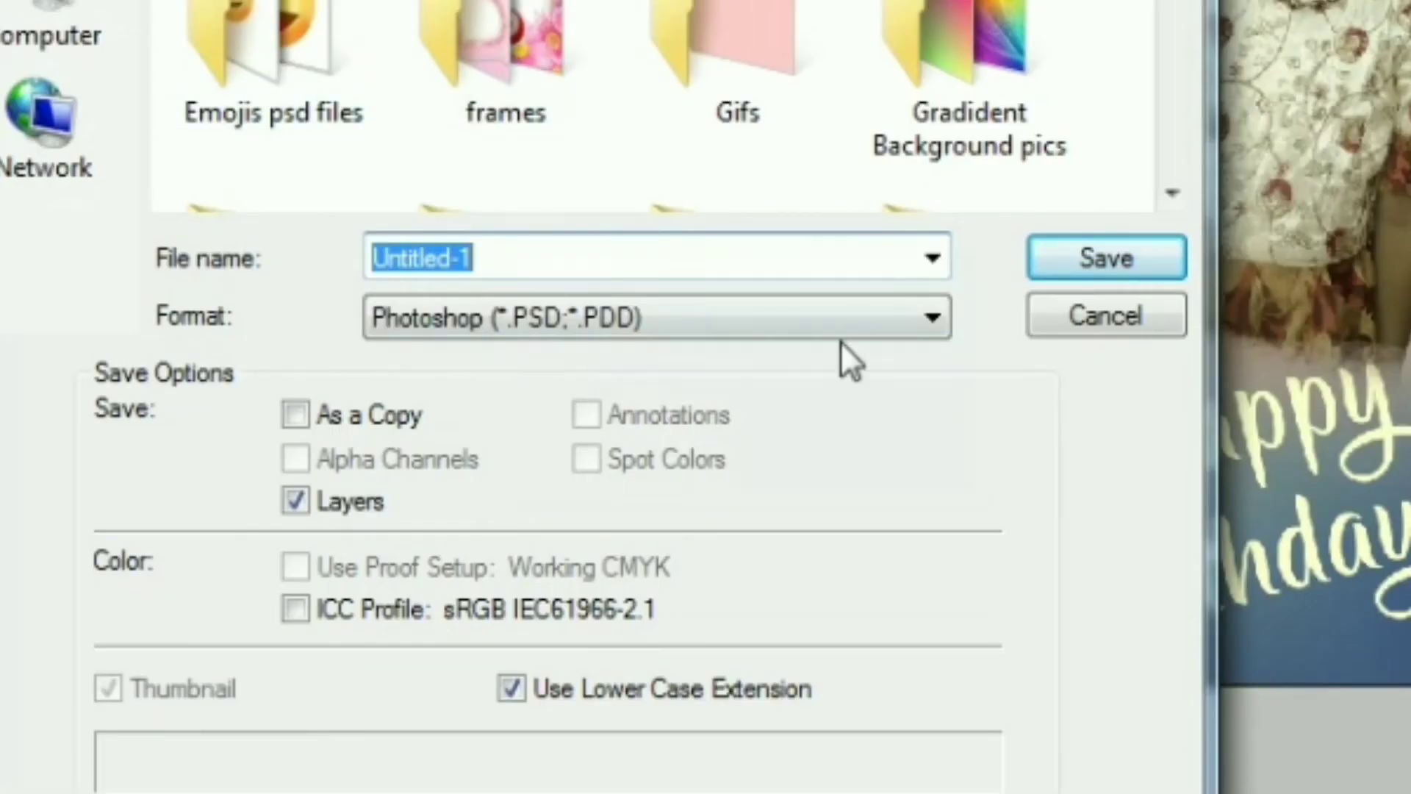
left_click(918, 323)
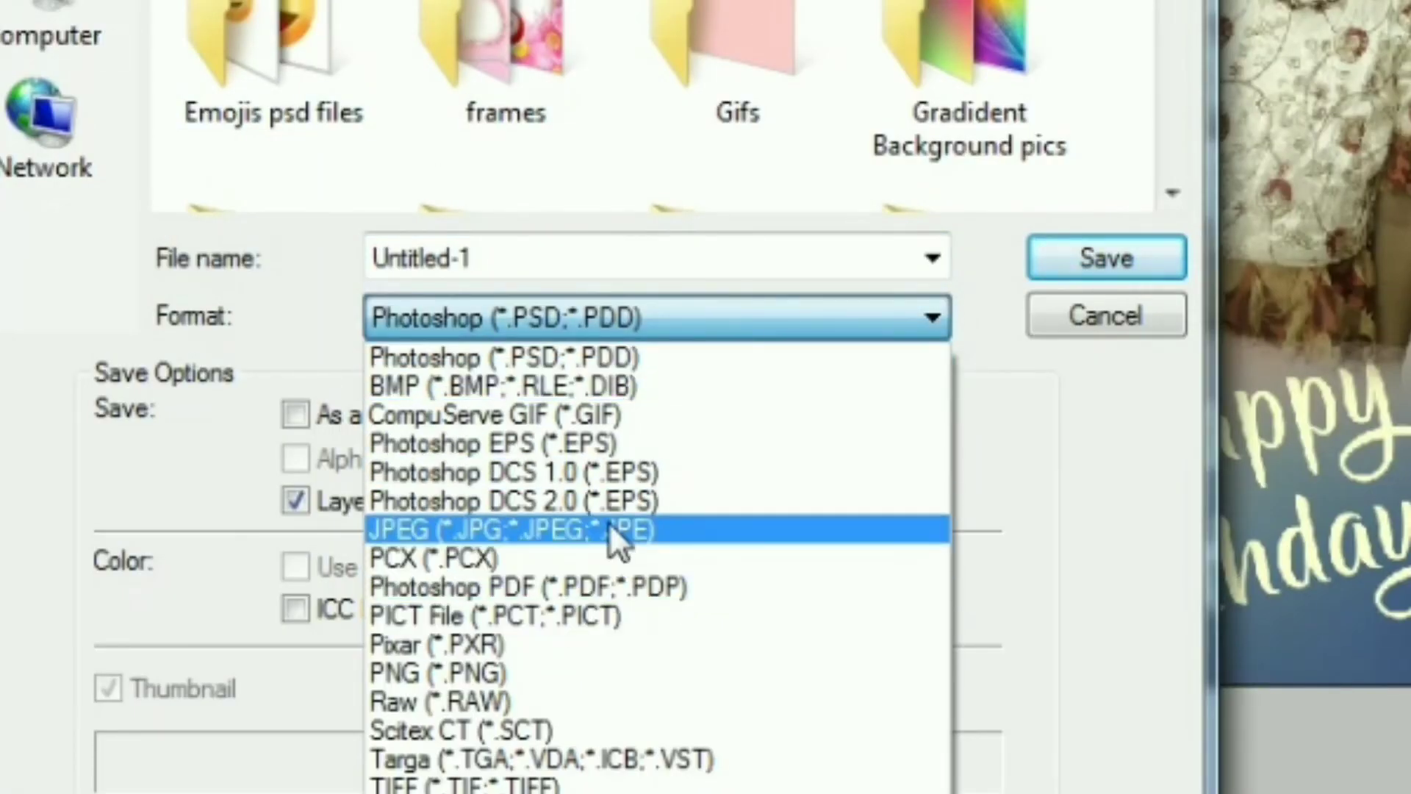
left_click(610, 528)
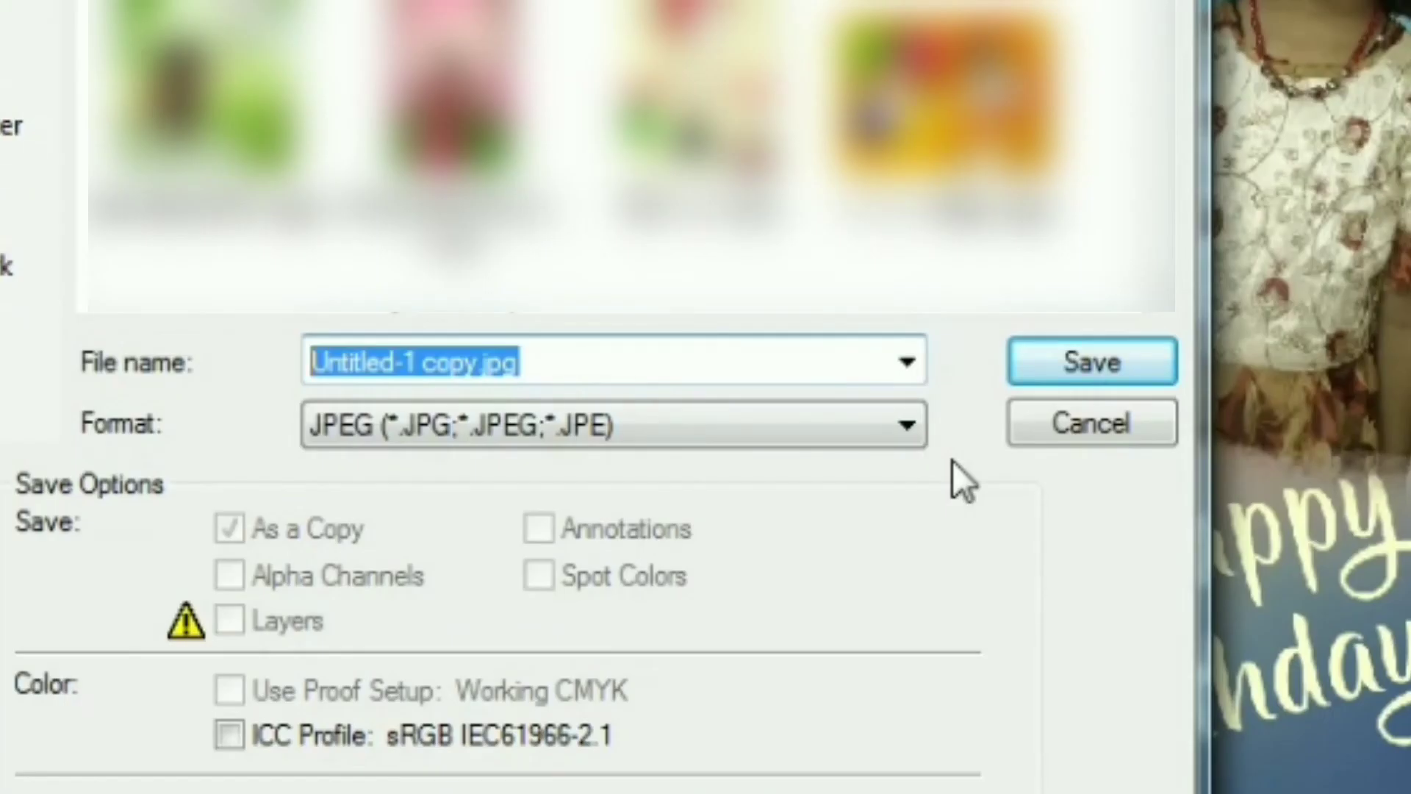
type("Birthday card")
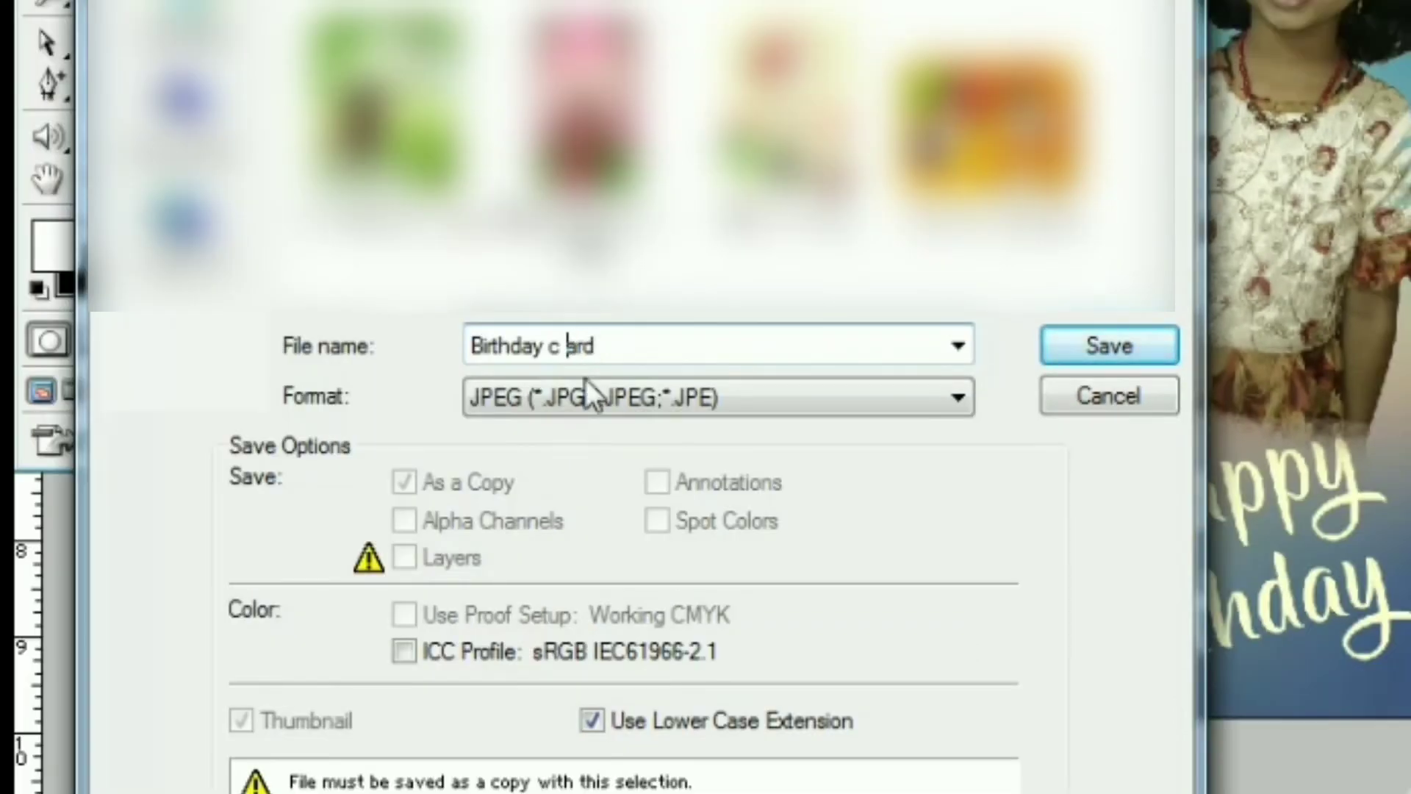
left_click(1078, 338)
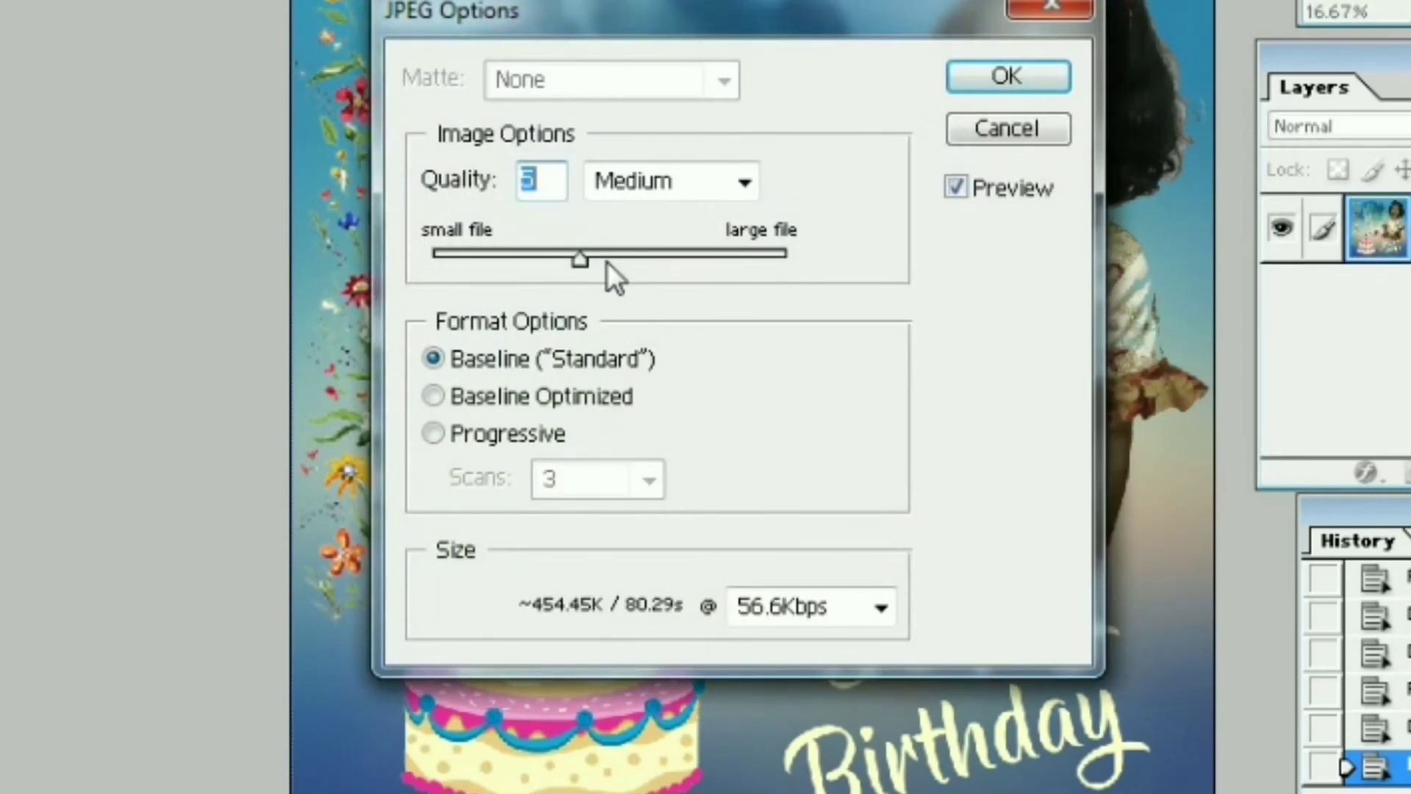
left_click_drag(589, 262, 571, 257)
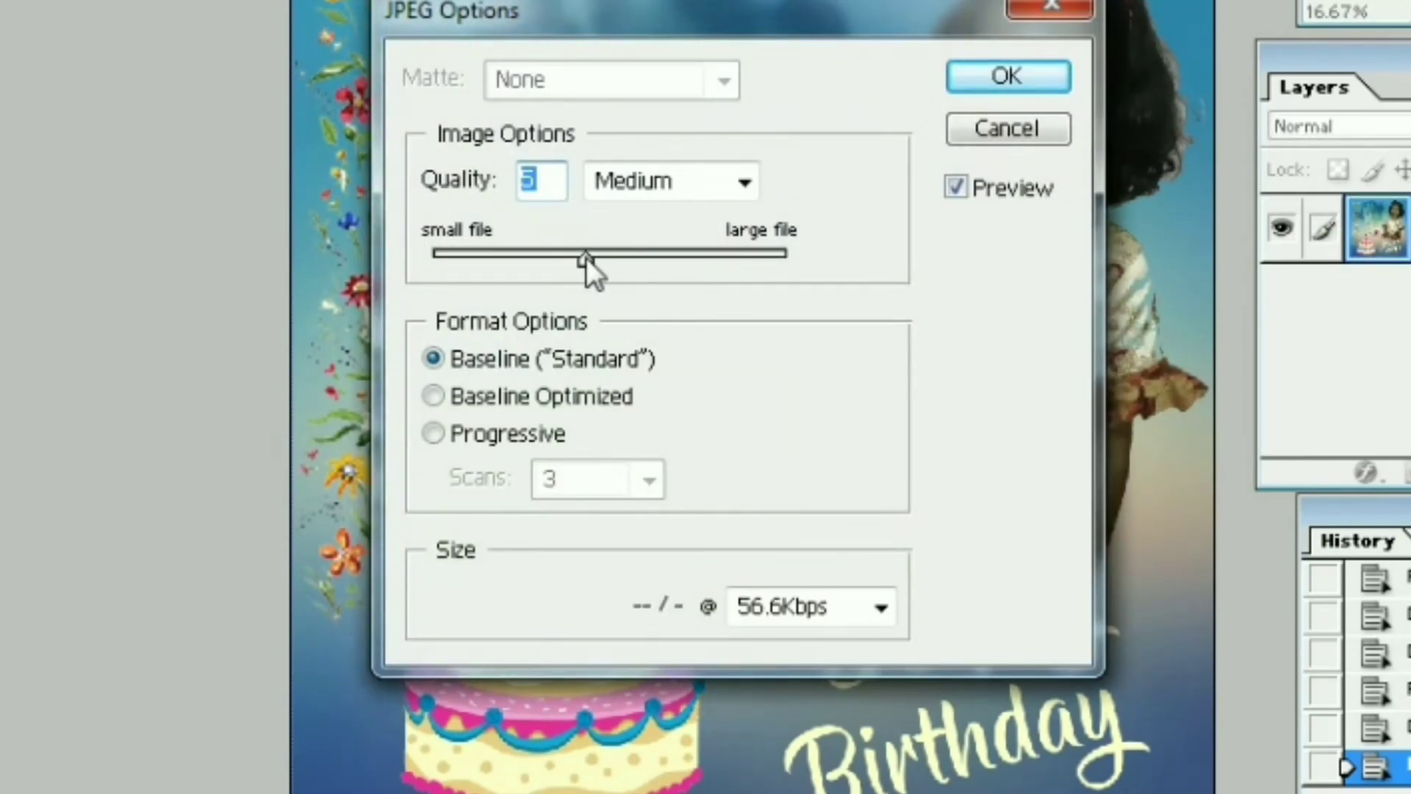
left_click(1019, 79)
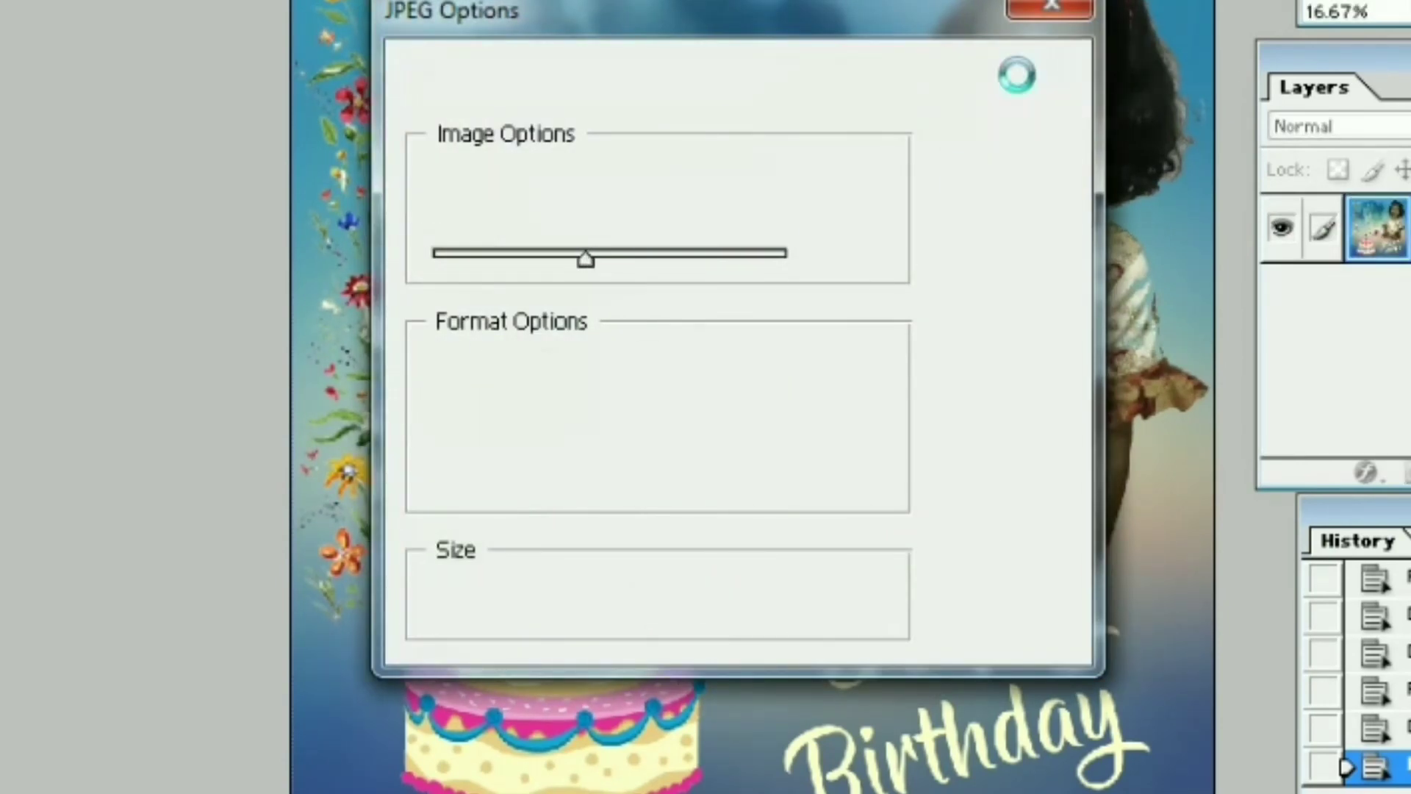